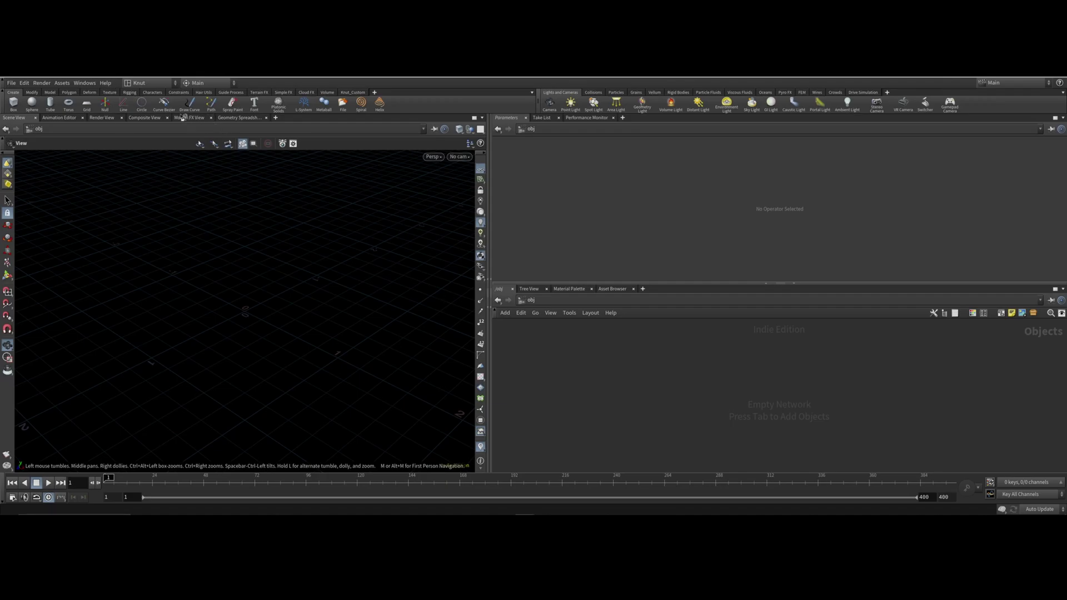
# Step: Collapse the parameter pane so the network editor takes the full height of its column
pyautogui.click(155, 85)
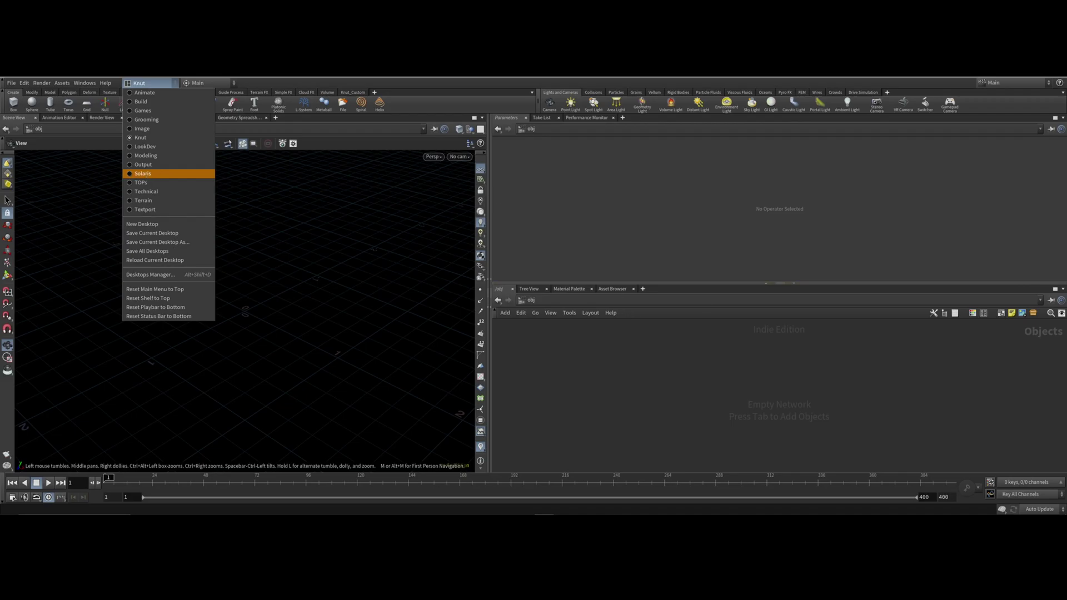
pyautogui.press('Escape')
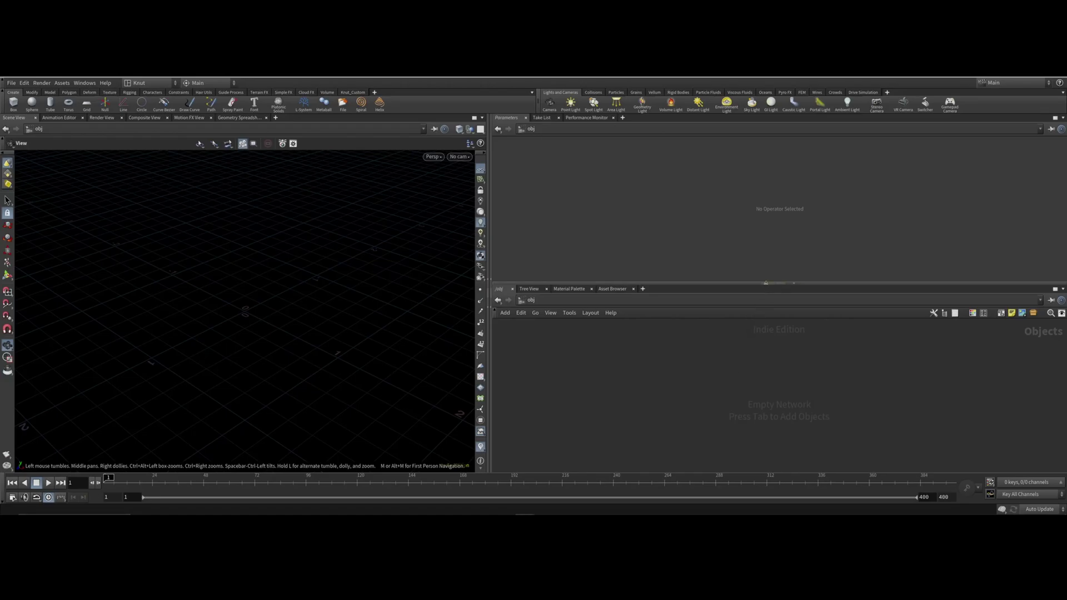
pyautogui.click(765, 283)
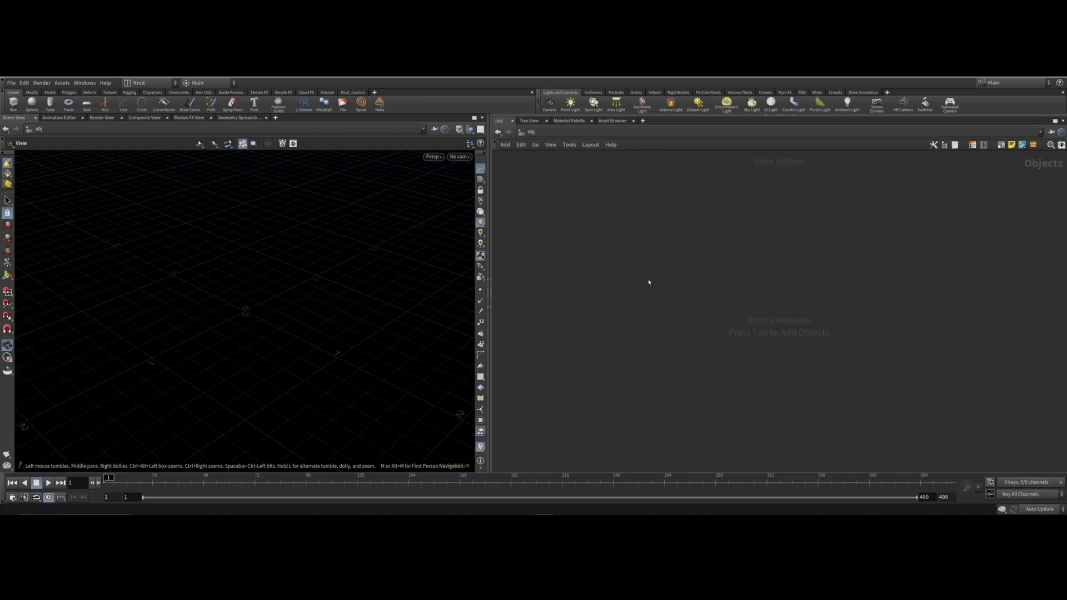
# Step: Add a Test Geometry: Rubber Toy object to the empty object network
pyautogui.press('Tab')
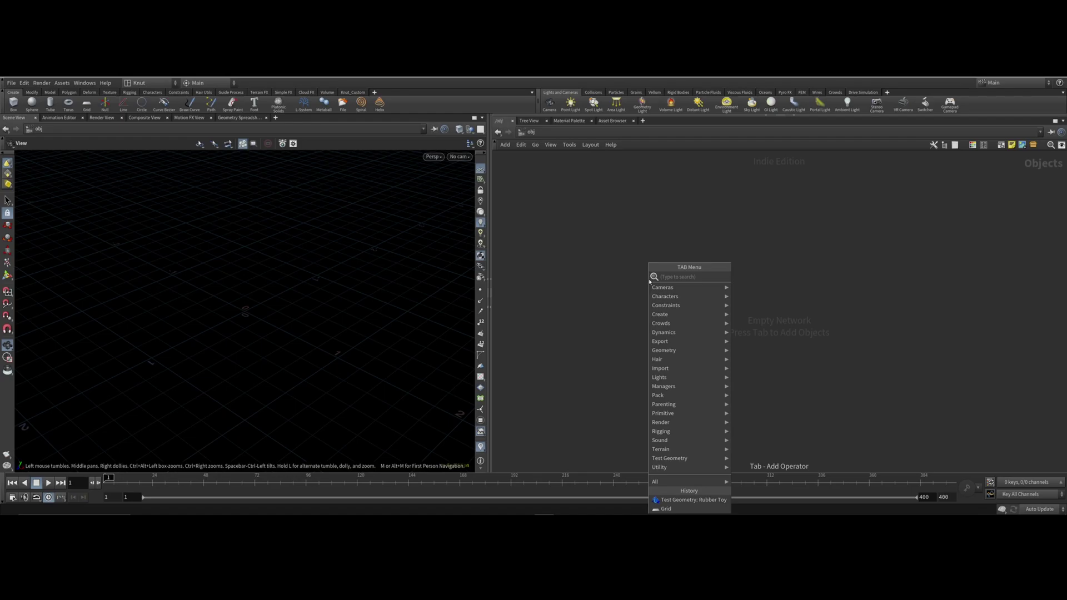
pyautogui.write('test')
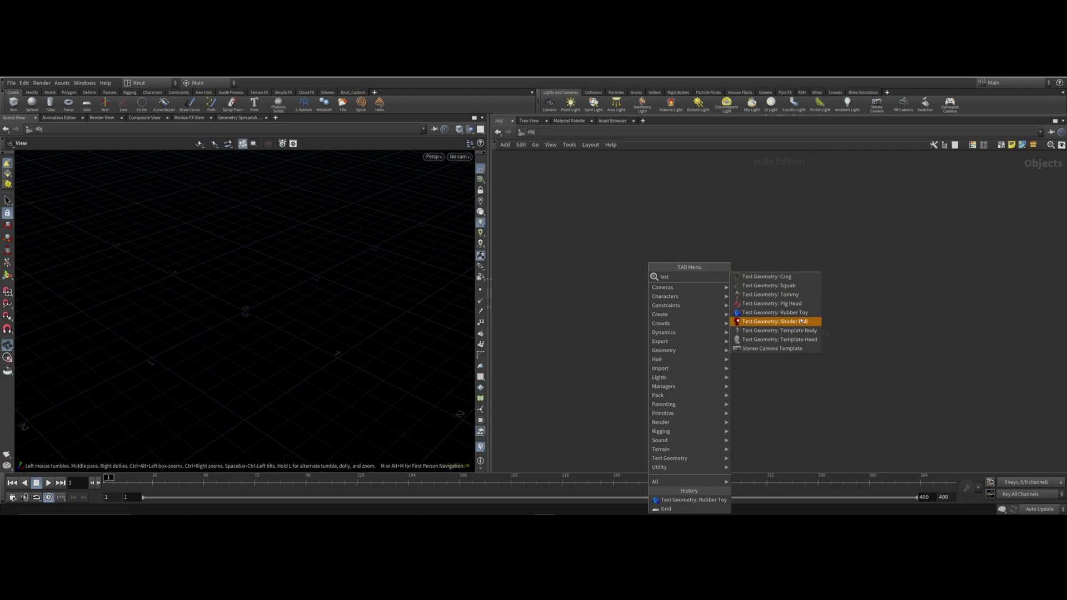
pyautogui.click(769, 313)
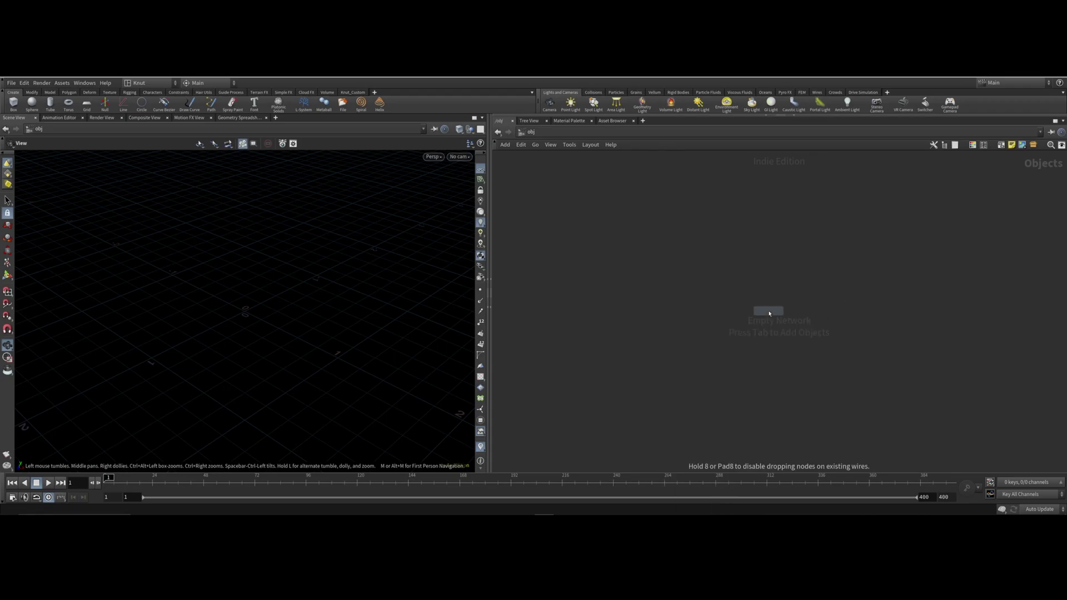
pyautogui.click(658, 245)
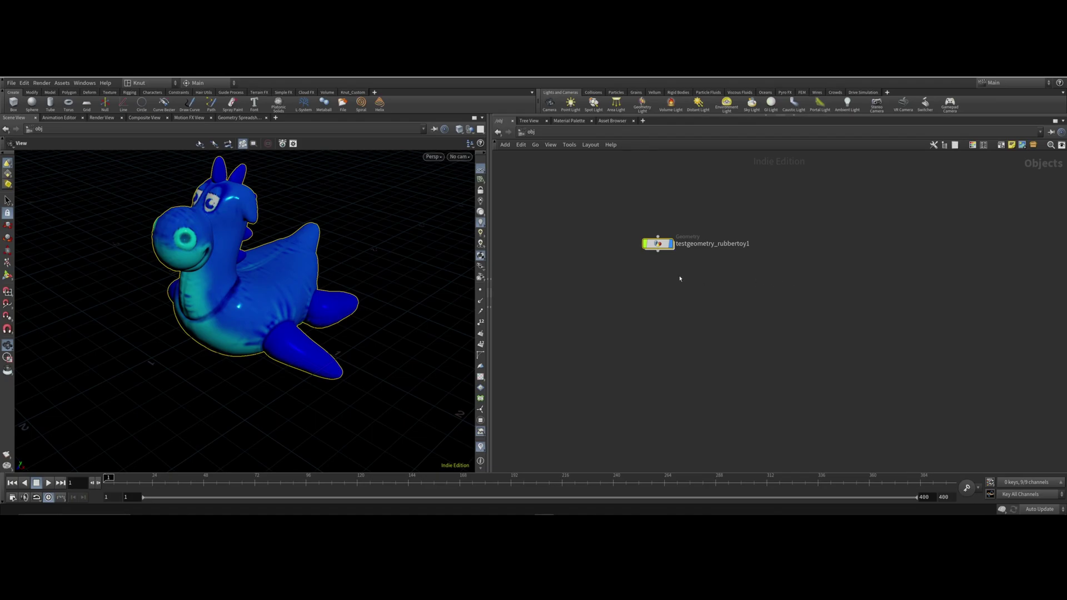
# Step: Go inside the rubber toy object and show the parameters of its geometry node in the network editor
pyautogui.moveTo(658, 243)
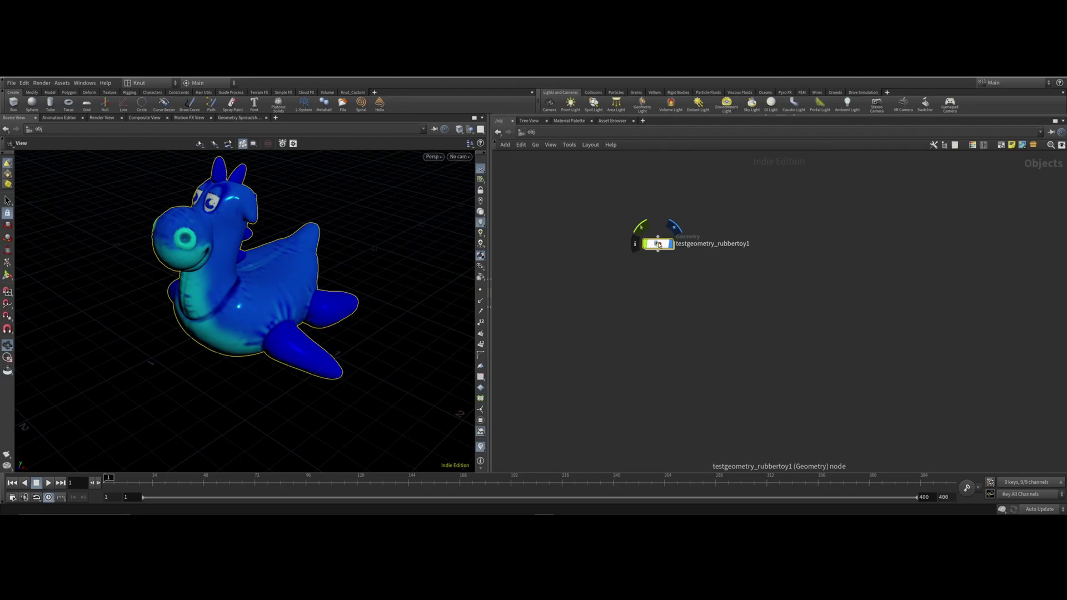
pyautogui.doubleClick(659, 244)
pyautogui.moveTo(781, 357); pyautogui.dragTo(686, 286, button='middle')
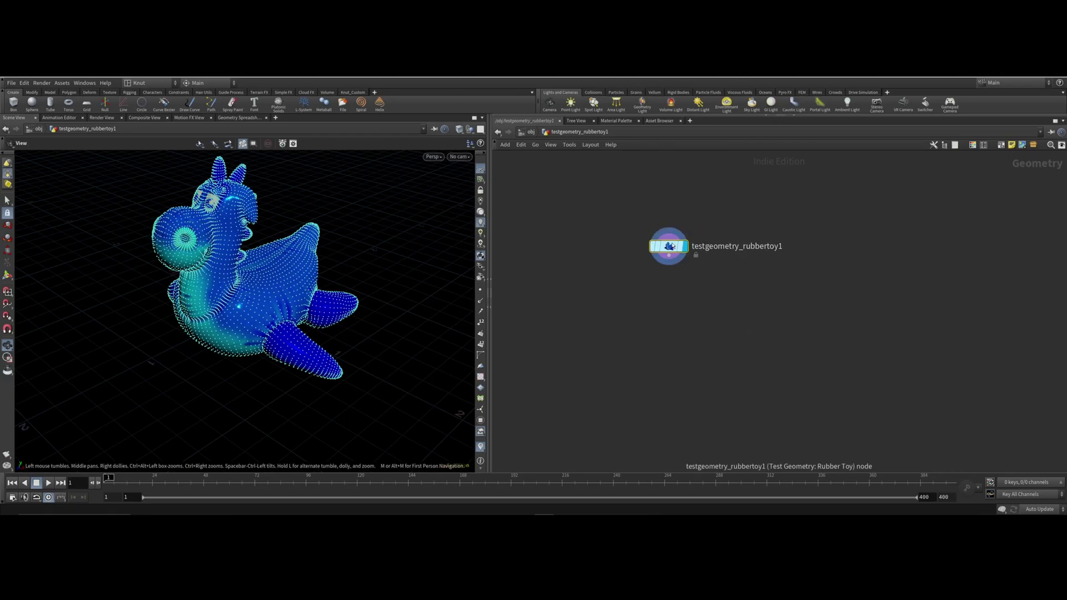
pyautogui.press('p')
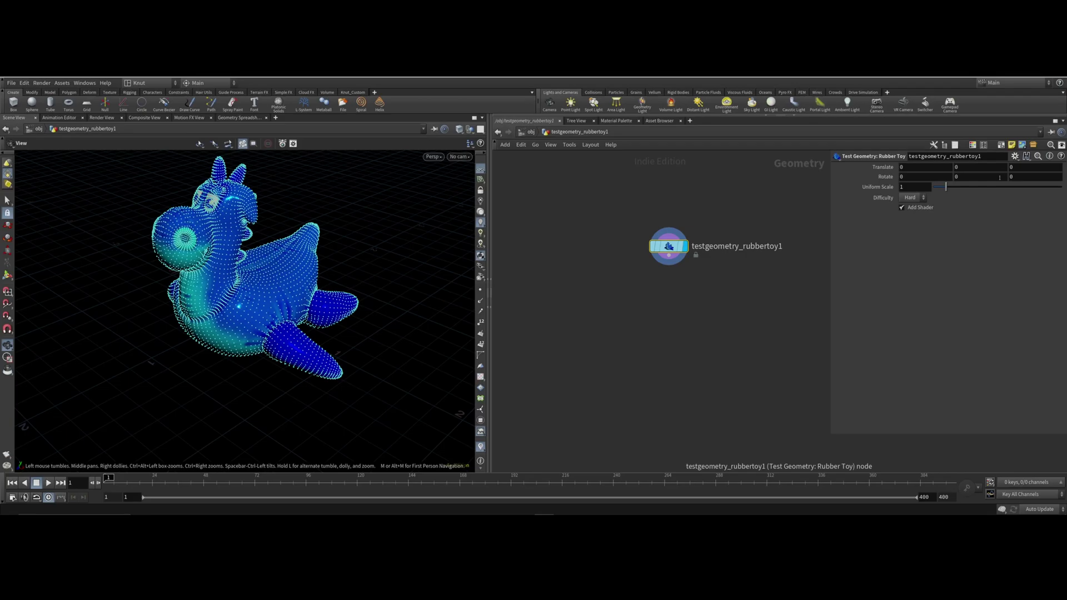
pyautogui.moveTo(723, 312); pyautogui.dragTo(717, 330, button='middle')
# Step: Raise the rubber toy above the ground by setting its Y translate to 3.5
pyautogui.moveTo(233, 256); pyautogui.dragTo(290, 257)
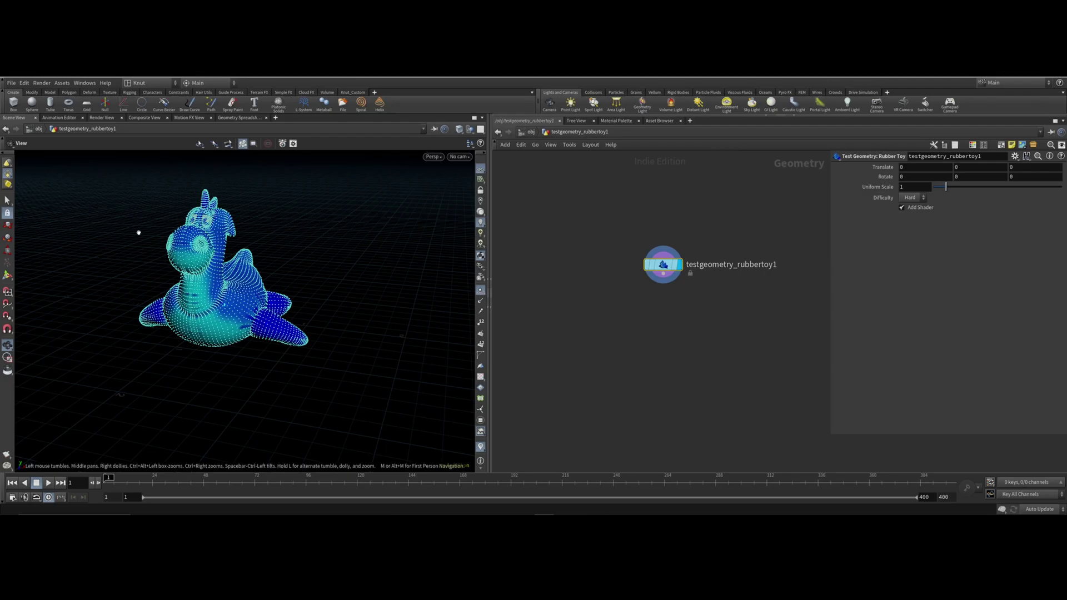
pyautogui.rightClick(7, 176)
pyautogui.click(54, 196)
pyautogui.click(979, 166)
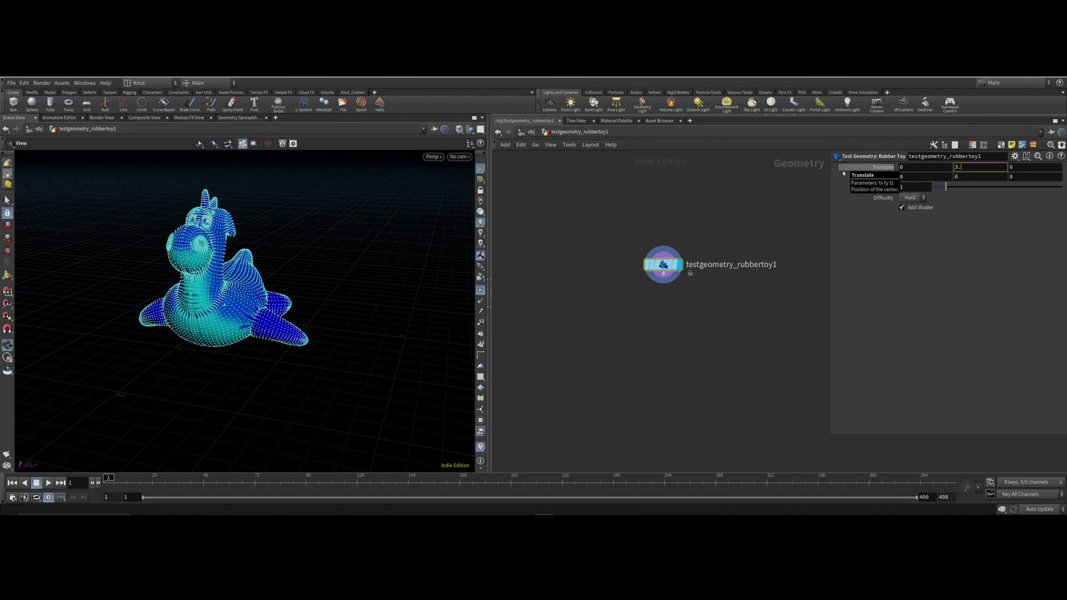
pyautogui.press('Return')
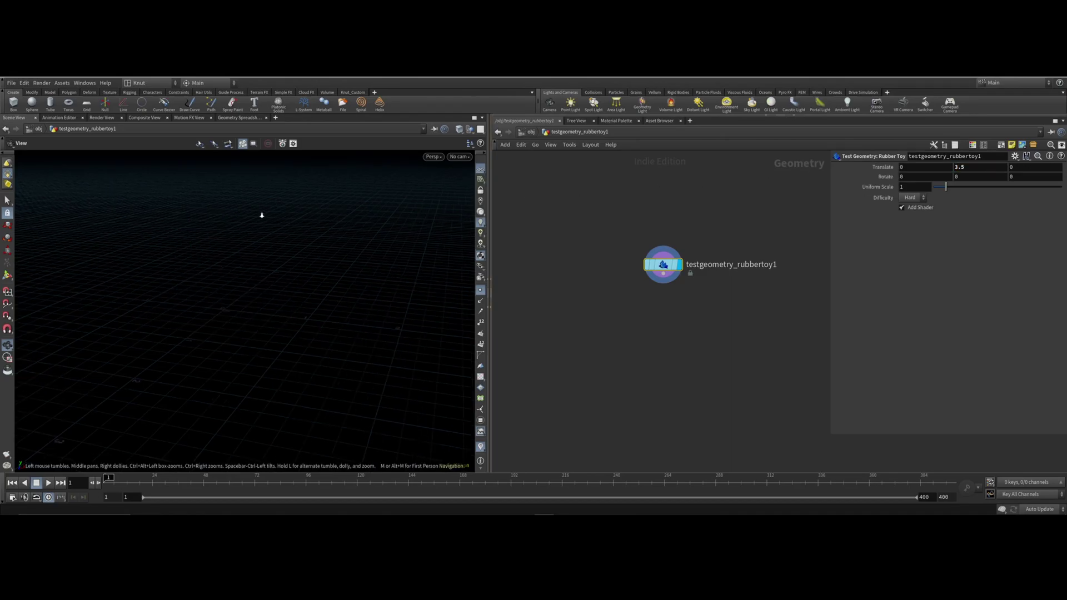
pyautogui.moveTo(202, 219); pyautogui.dragTo(311, 303)
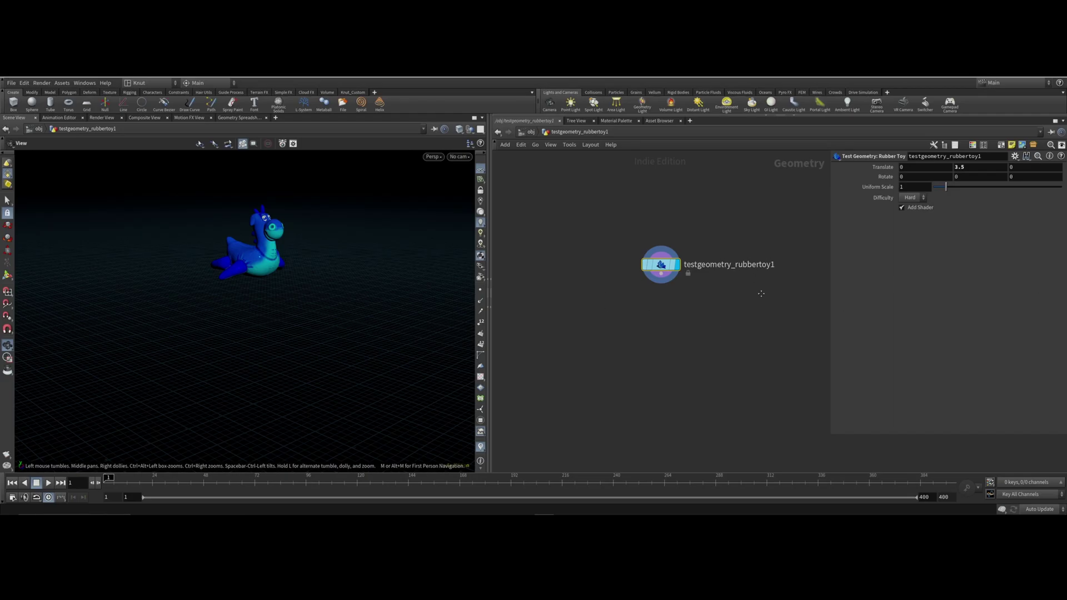
# Step: Add a DOP Network node below the rubber toy and wire the toy into its first input
pyautogui.press('h')
pyautogui.press('Tab')
pyautogui.moveTo(604, 325)
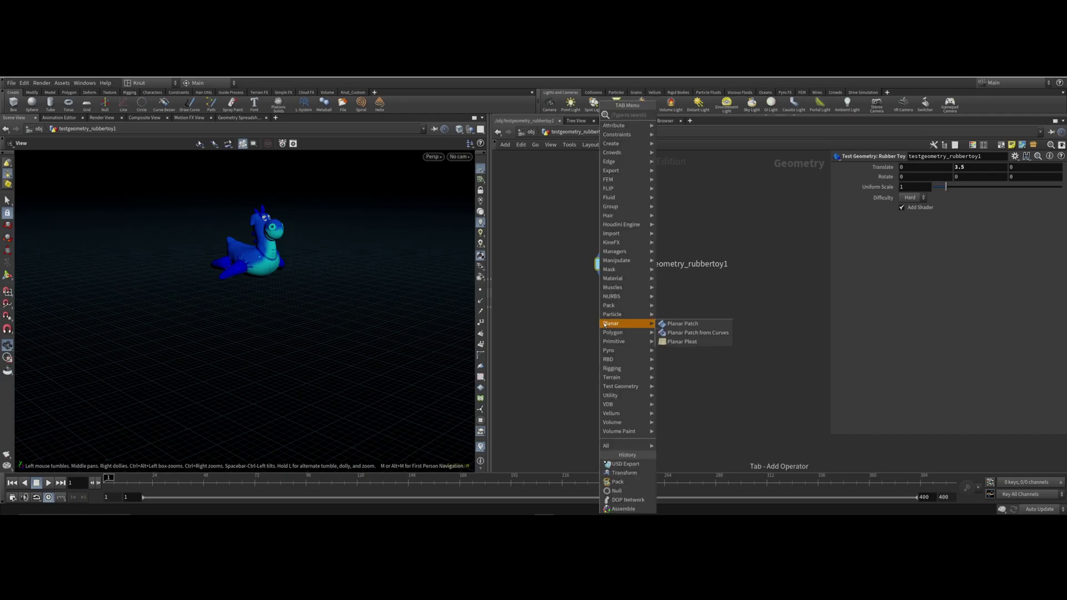
pyautogui.write('dop')
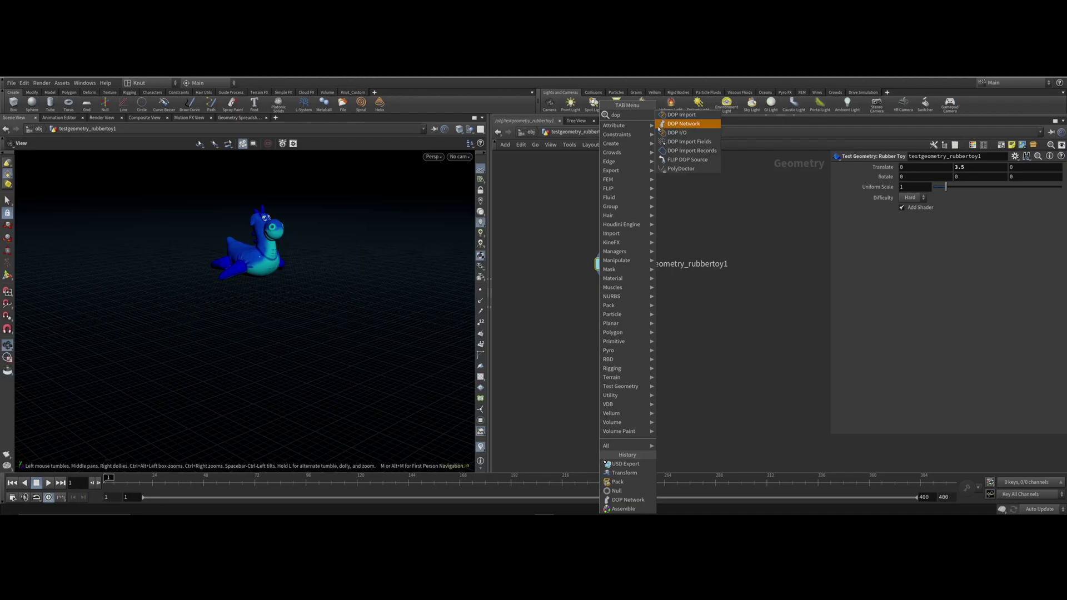
pyautogui.click(702, 127)
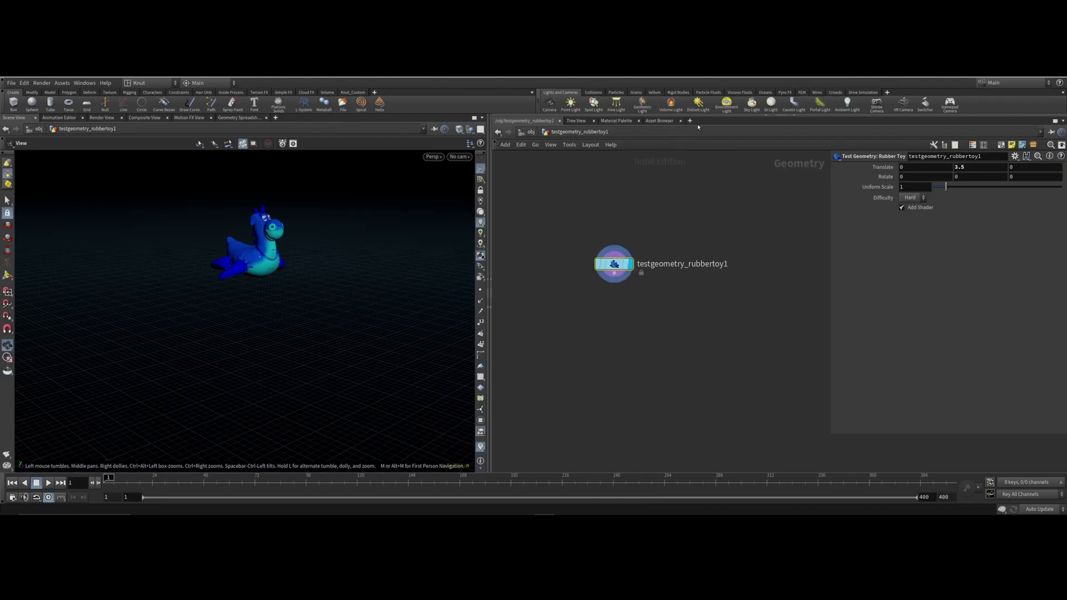
pyautogui.click(614, 319)
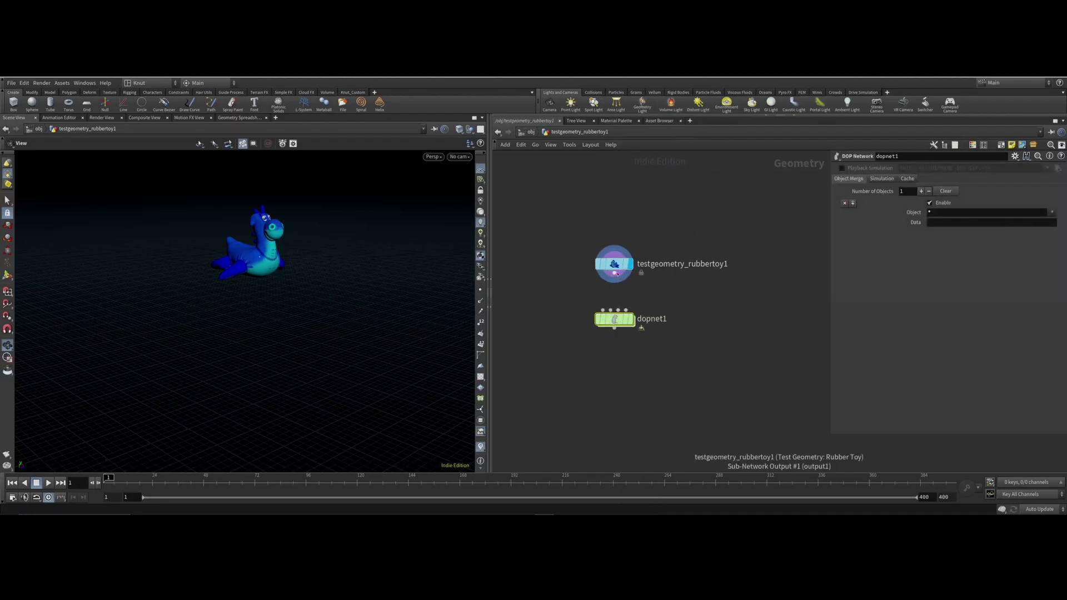
pyautogui.moveTo(614, 280); pyautogui.dragTo(624, 373)
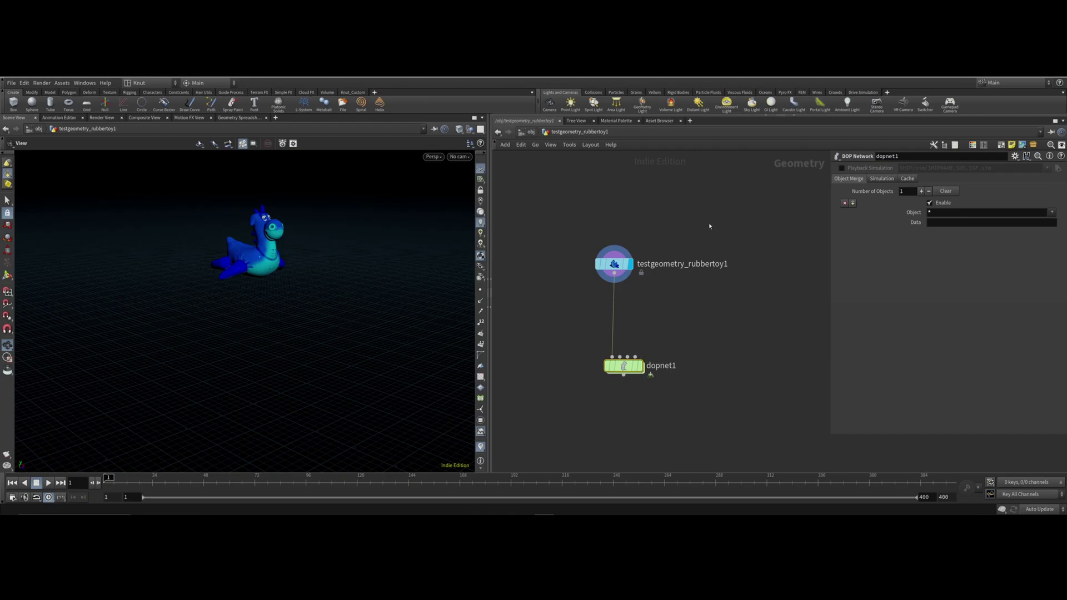
pyautogui.moveTo(647, 263); pyautogui.dragTo(645, 253)
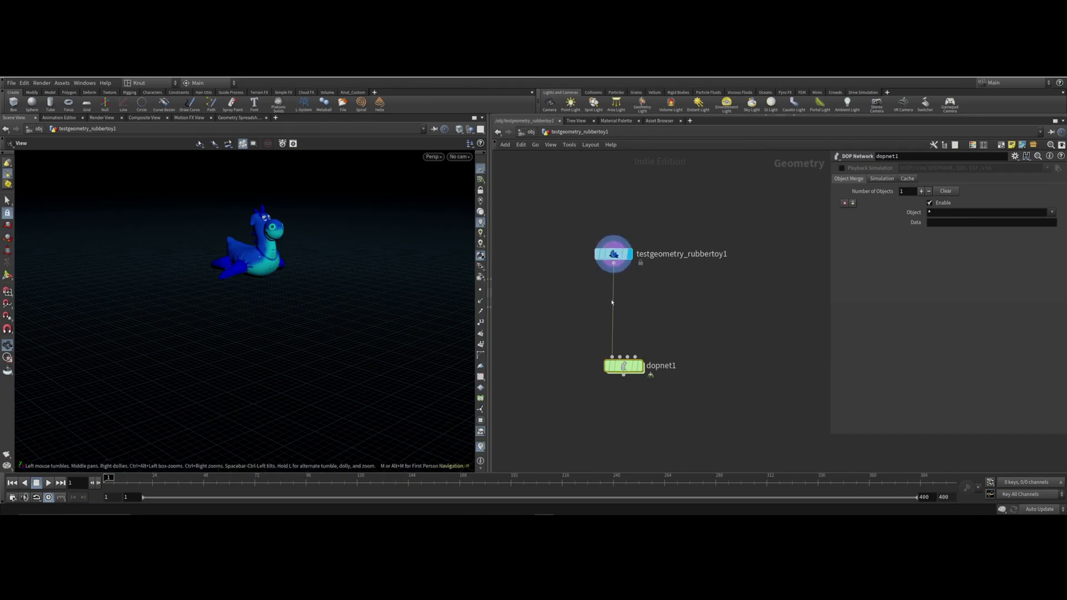
# Step: Check the rubber toy's node info and insert a Pack node between the toy and the DOP network
pyautogui.click(584, 253)
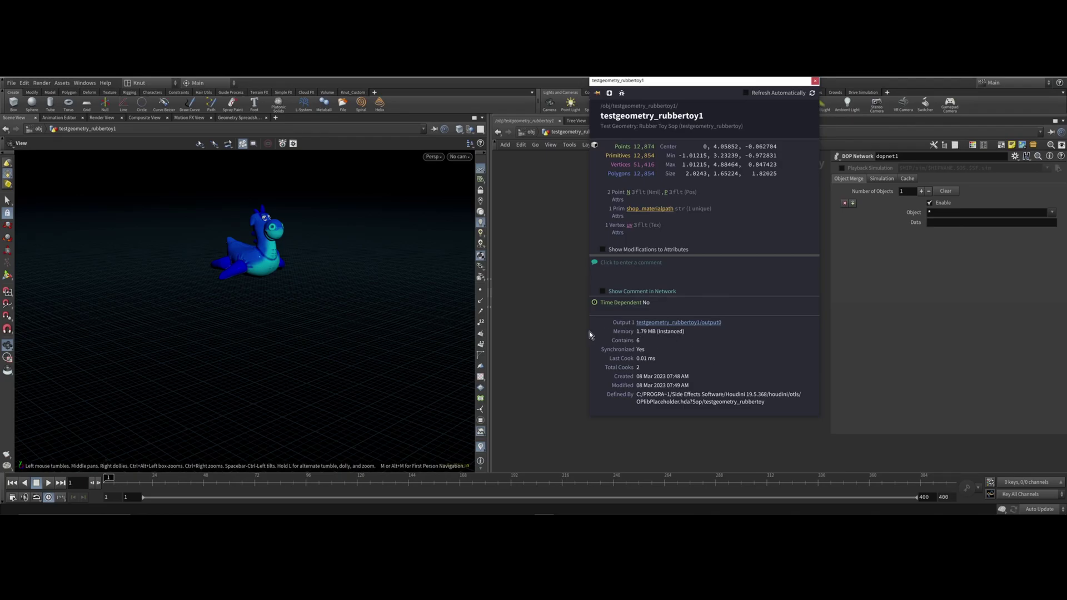
pyautogui.click(815, 81)
pyautogui.click(613, 254)
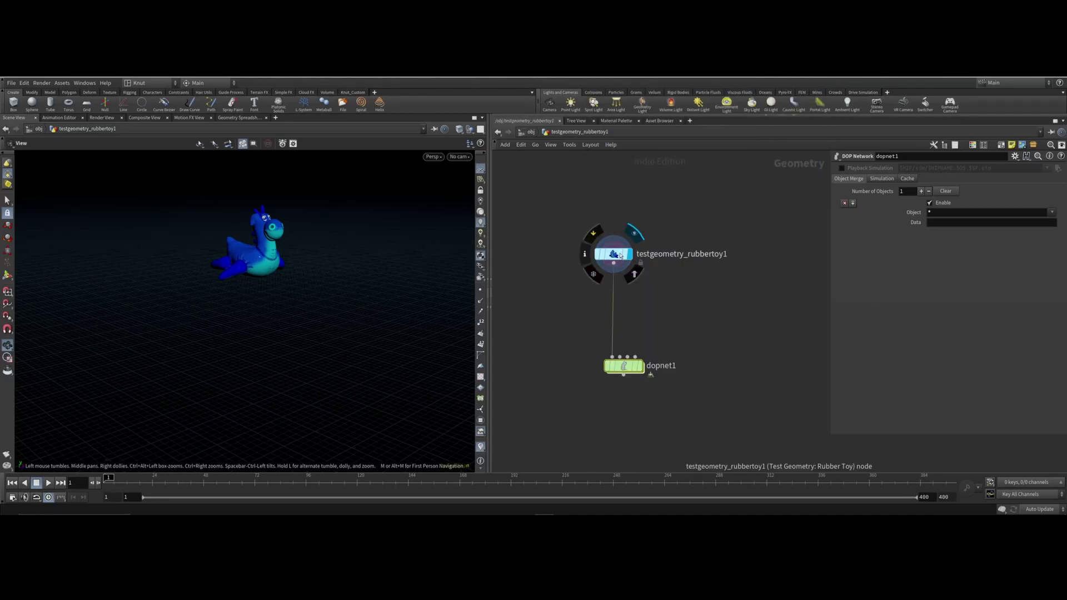
pyautogui.press('Tab')
pyautogui.write('pac')
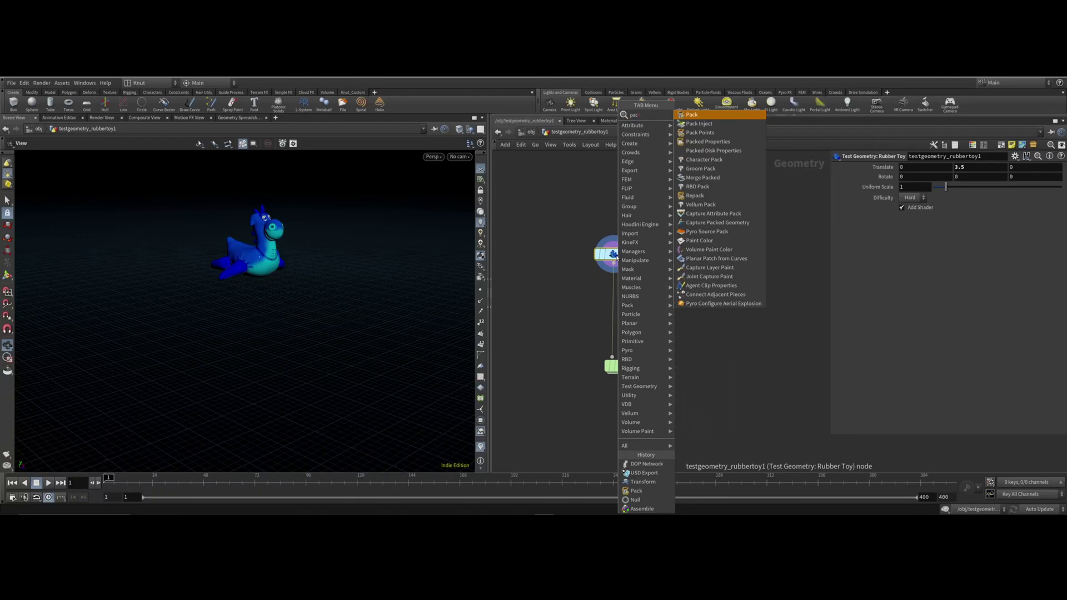
pyautogui.click(691, 115)
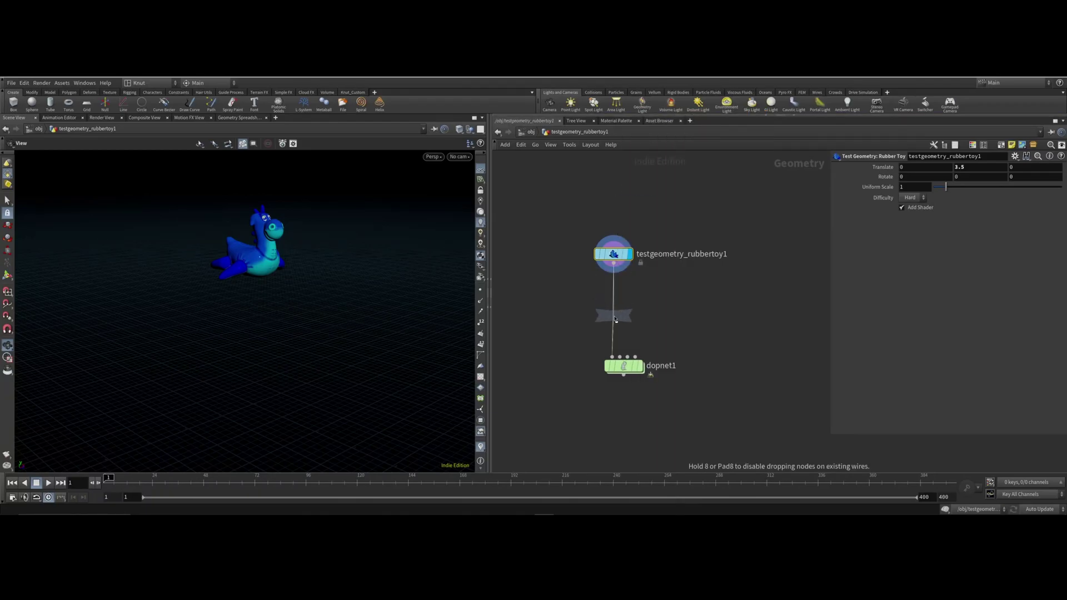
pyautogui.click(613, 315)
pyautogui.moveTo(614, 257); pyautogui.dragTo(613, 222)
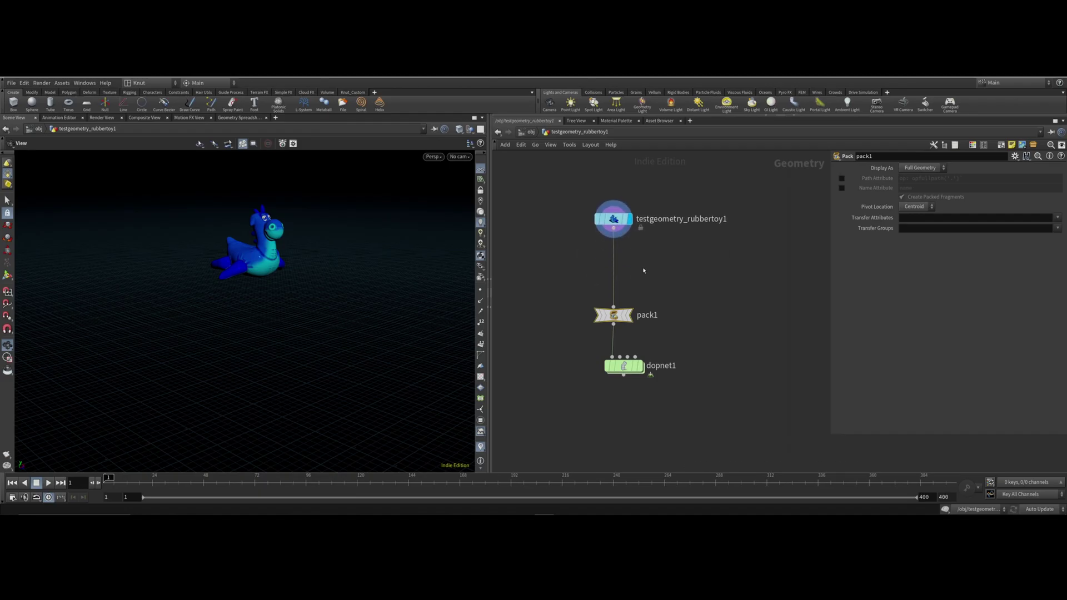
# Step: Add a Copy and Transform node and wire it between the rubber toy and the Pack node
pyautogui.press('Tab')
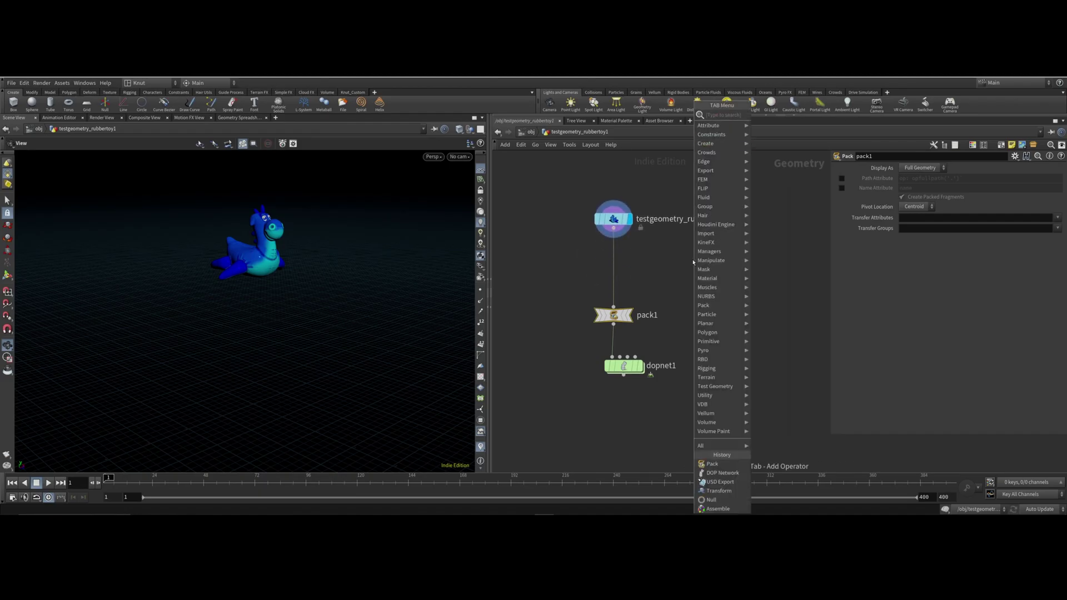
pyautogui.write('copy')
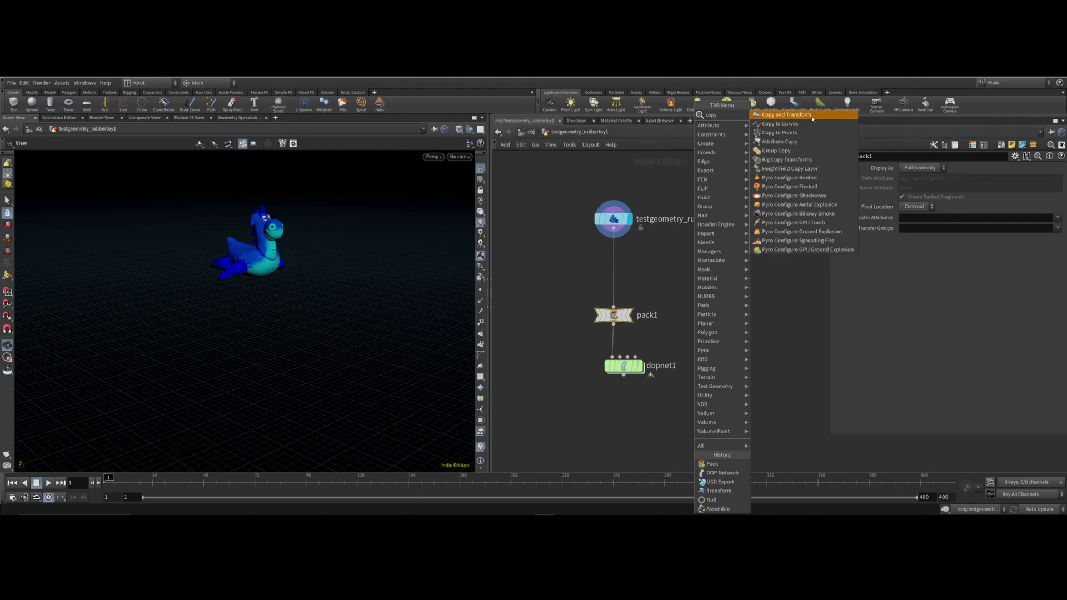
pyautogui.click(811, 115)
pyautogui.click(663, 262)
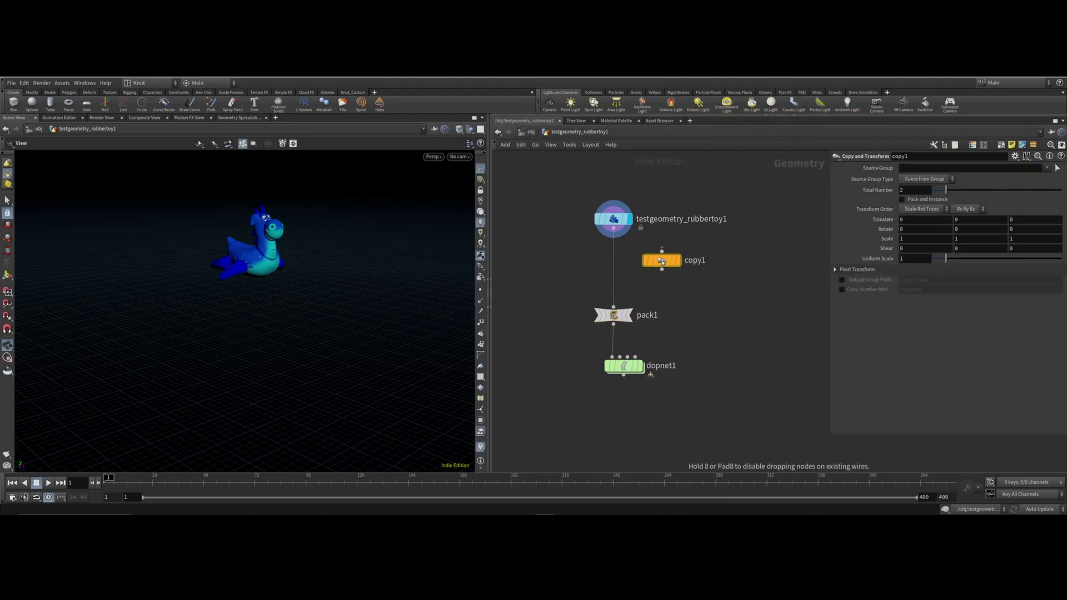
pyautogui.moveTo(662, 270); pyautogui.dragTo(613, 306)
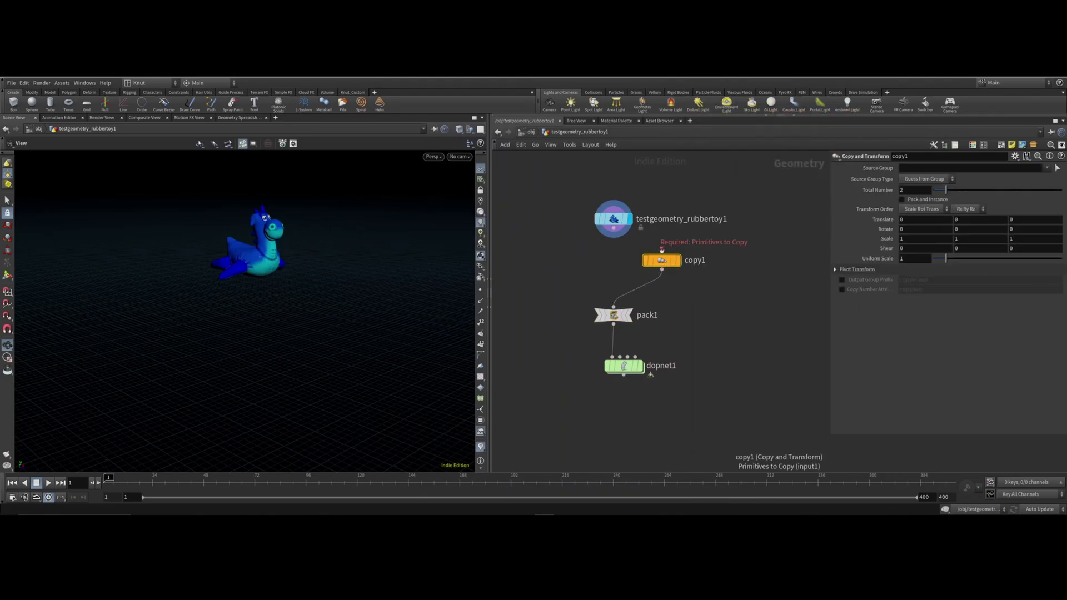
pyautogui.moveTo(613, 229); pyautogui.dragTo(662, 251)
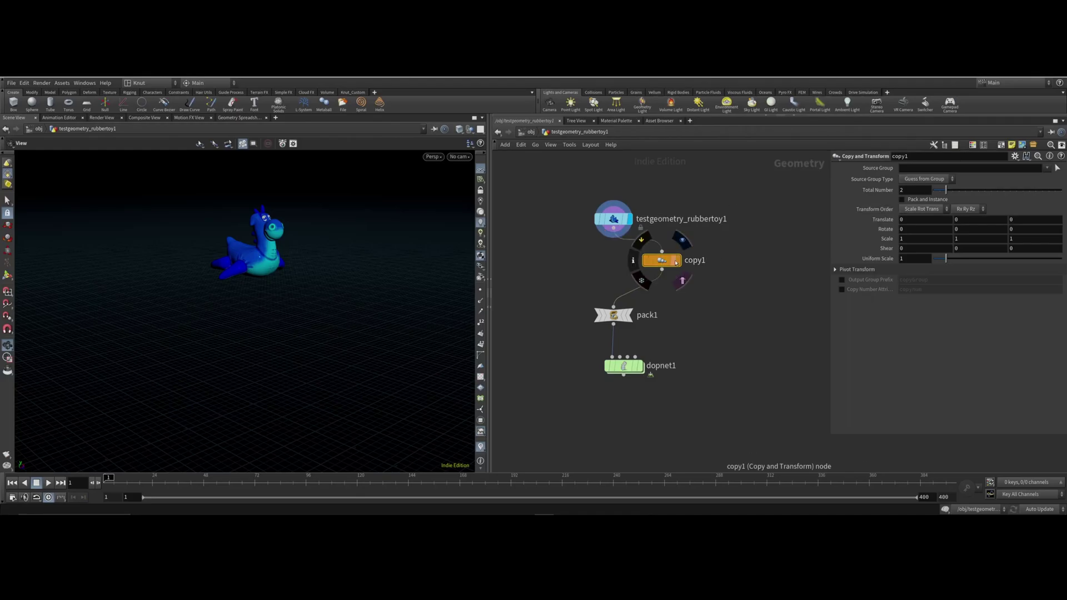
# Step: Set the Copy and Transform node's Y translate to 2 and total number to 8, and display its output
pyautogui.click(969, 221)
pyautogui.write('2')
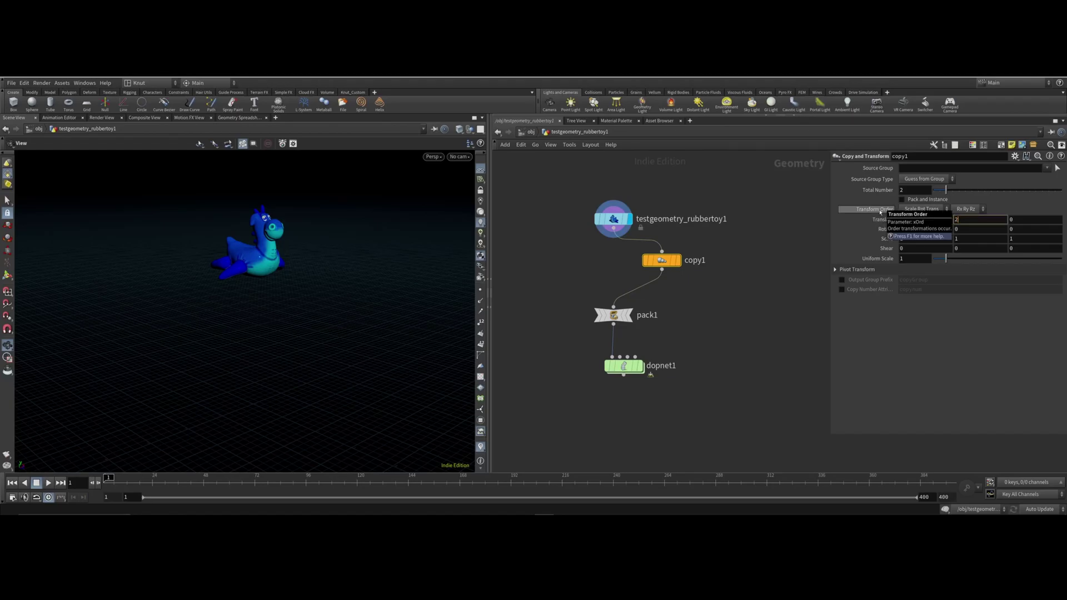
pyautogui.press('Return')
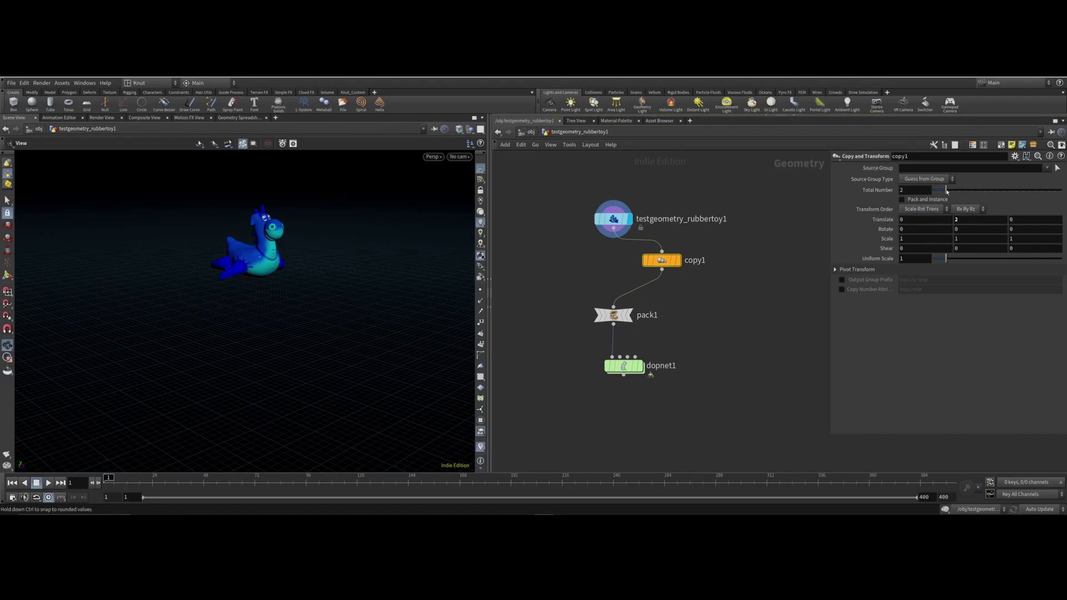
pyautogui.moveTo(949, 191); pyautogui.dragTo(965, 191)
pyautogui.click(678, 260)
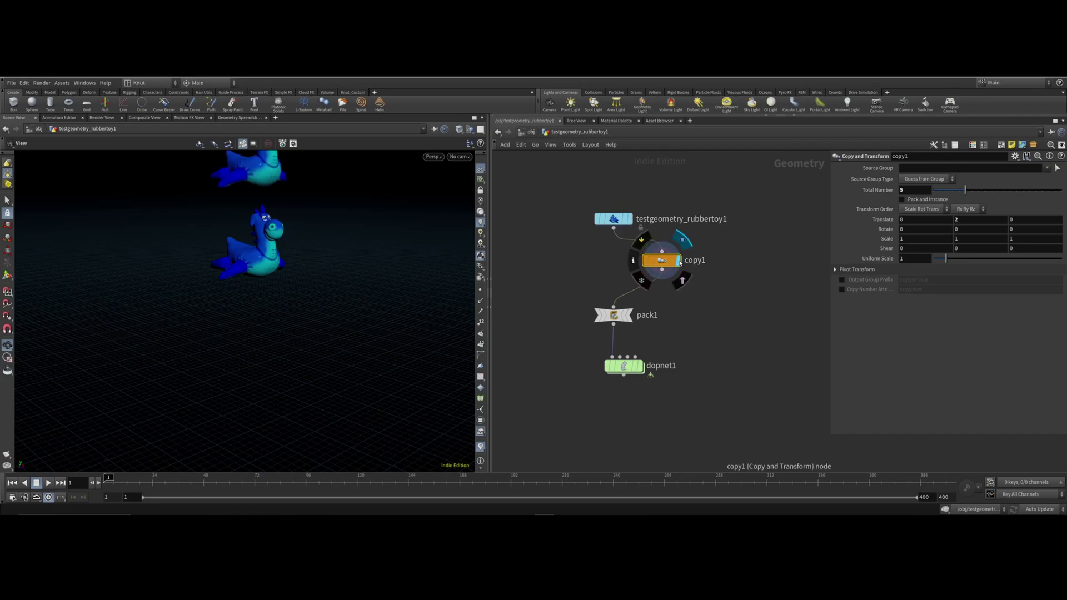
pyautogui.press('h')
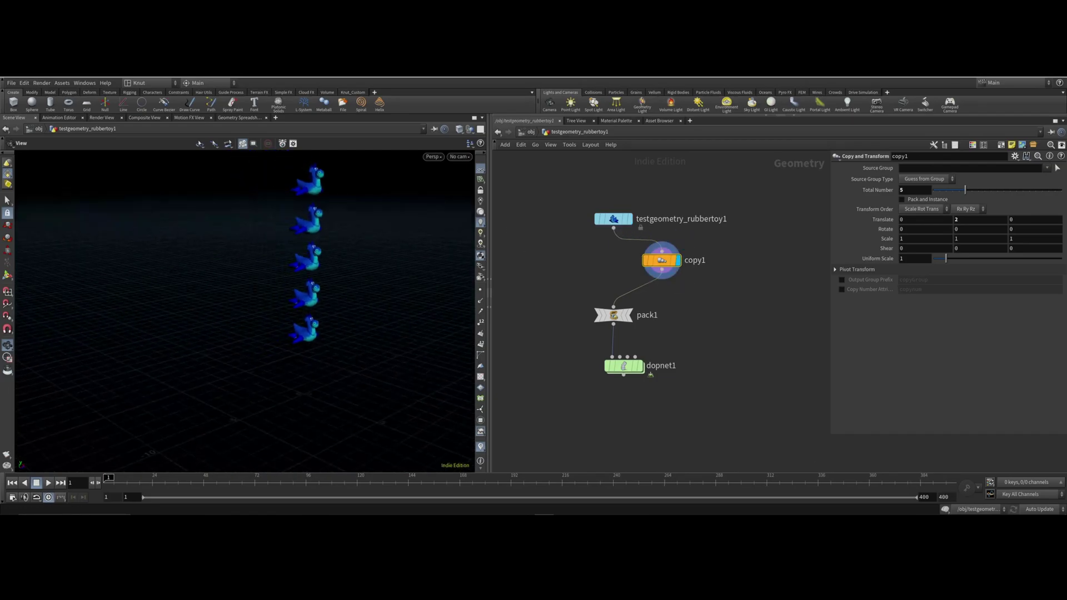
pyautogui.moveTo(965, 190); pyautogui.dragTo(984, 190)
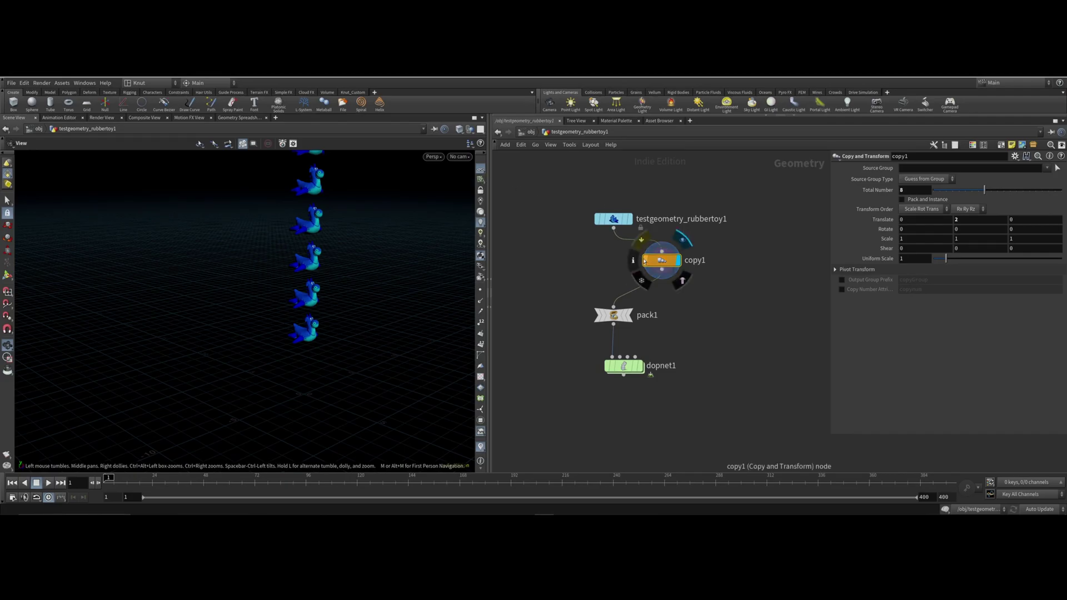
# Step: Check the Copy and Transform node's info, delete the node, and move the Pack and DOP Network nodes up below the rubber toy
pyautogui.click(634, 260)
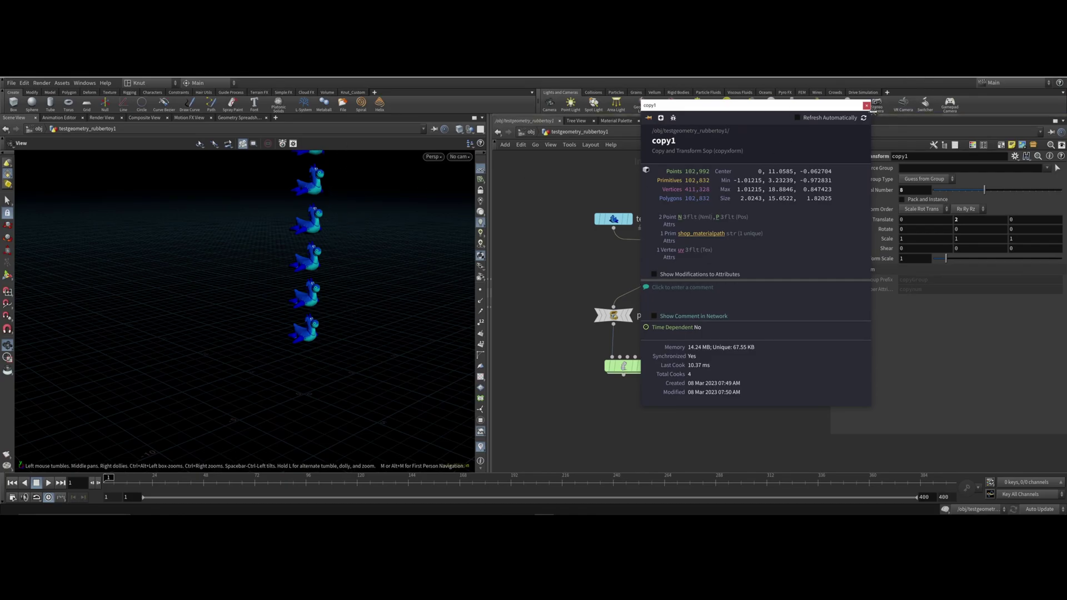
pyautogui.click(866, 105)
pyautogui.press('Delete')
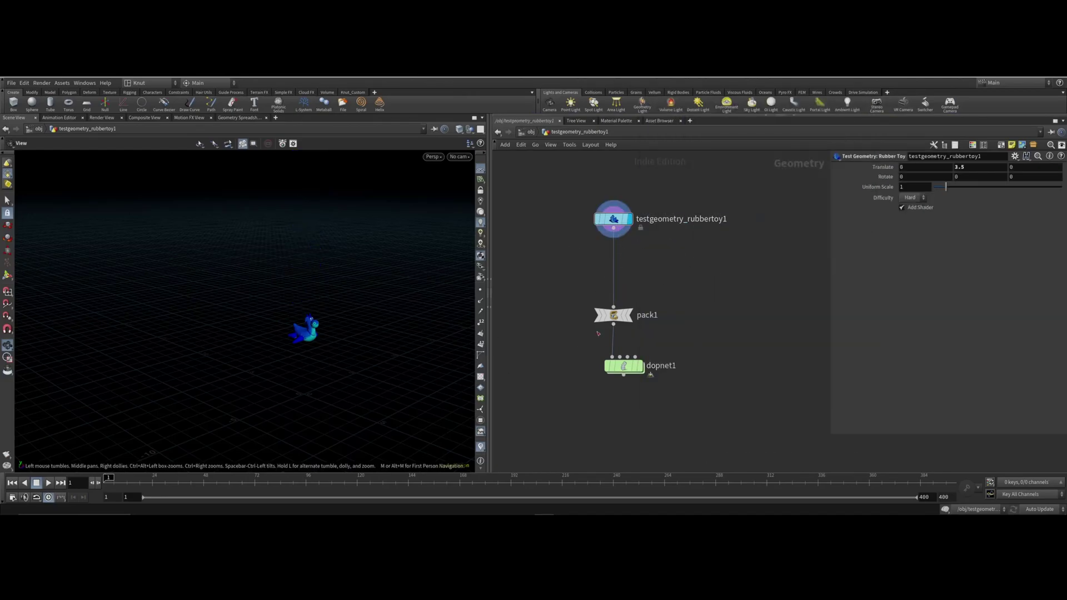
pyautogui.moveTo(613, 315); pyautogui.dragTo(613, 278)
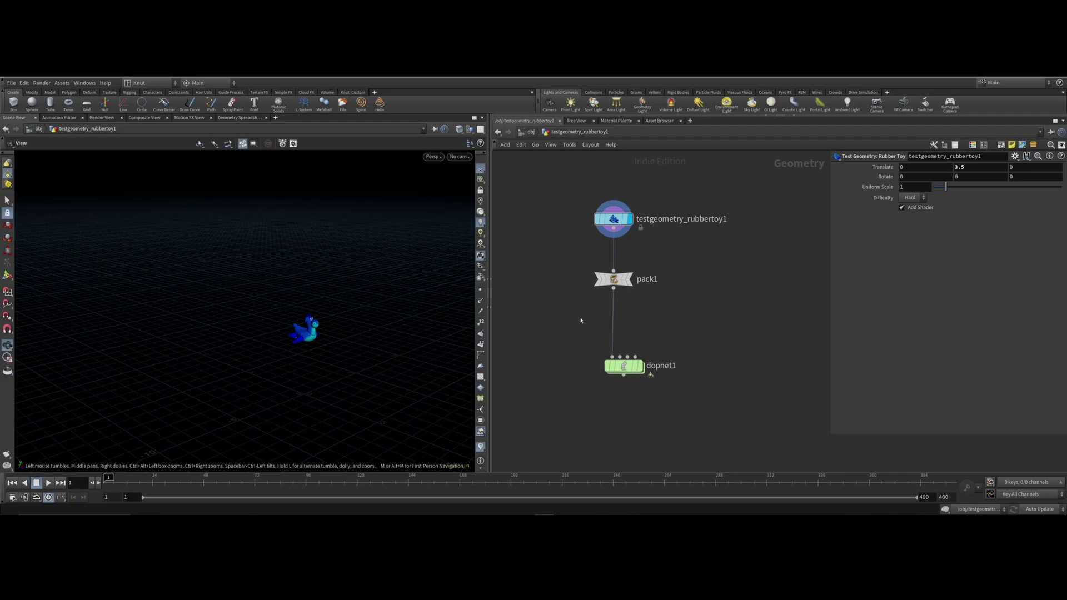
pyautogui.moveTo(632, 374); pyautogui.dragTo(632, 361)
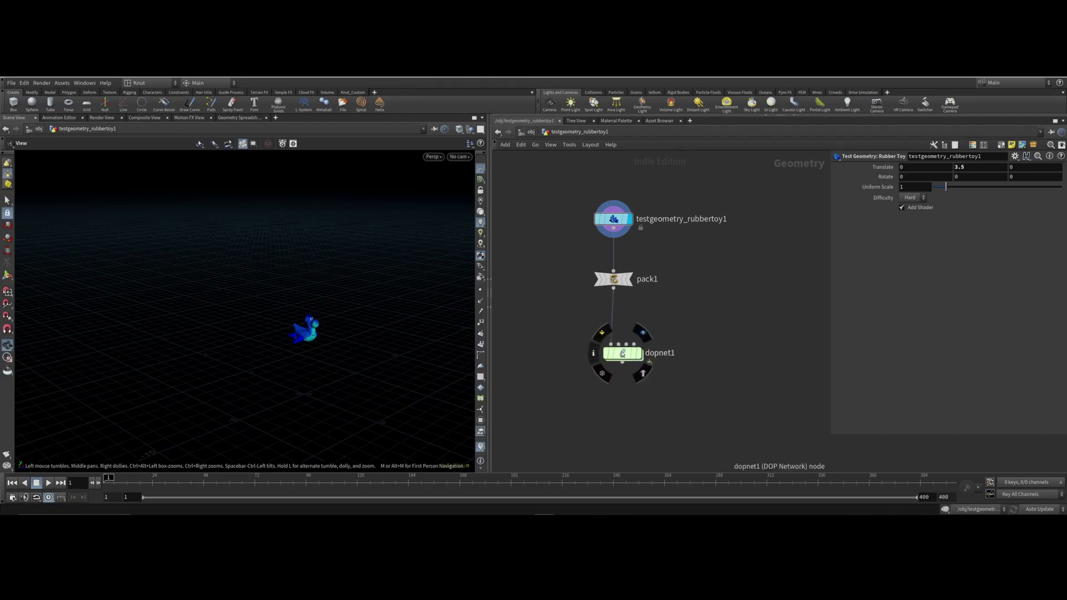
# Step: Go inside the DOP network and add a Bullet Solver node above the output node
pyautogui.doubleClick(622, 354)
pyautogui.moveTo(778, 312); pyautogui.dragTo(589, 312)
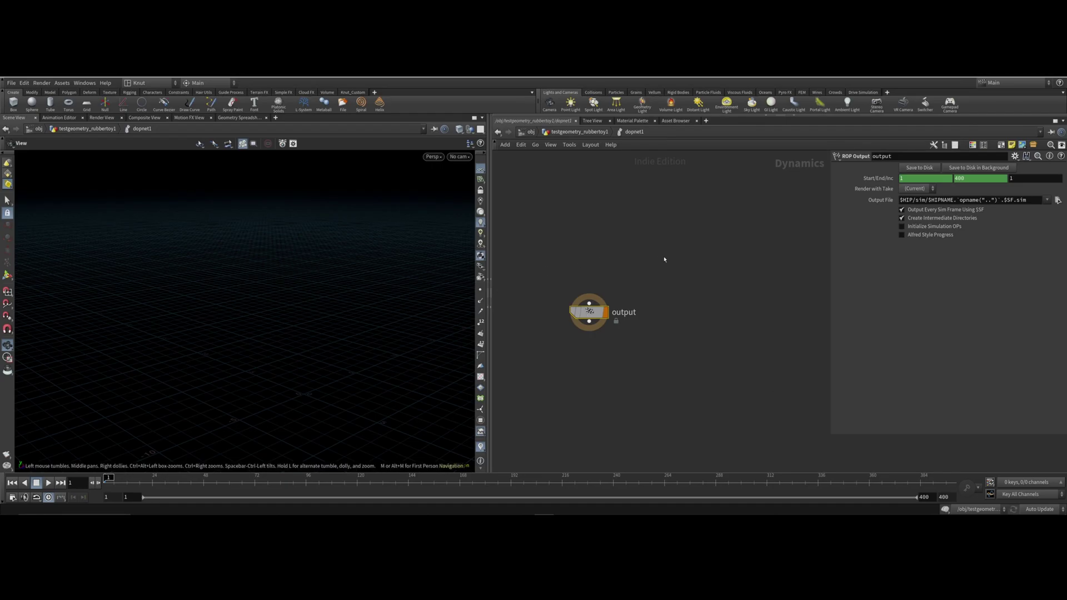
pyautogui.press('Tab')
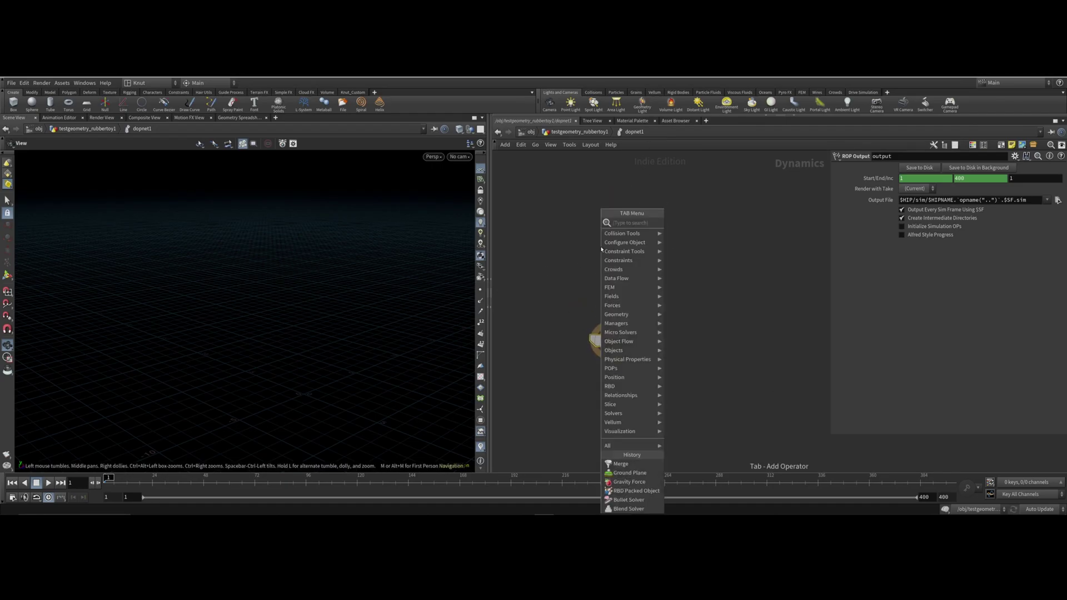
pyautogui.moveTo(604, 251)
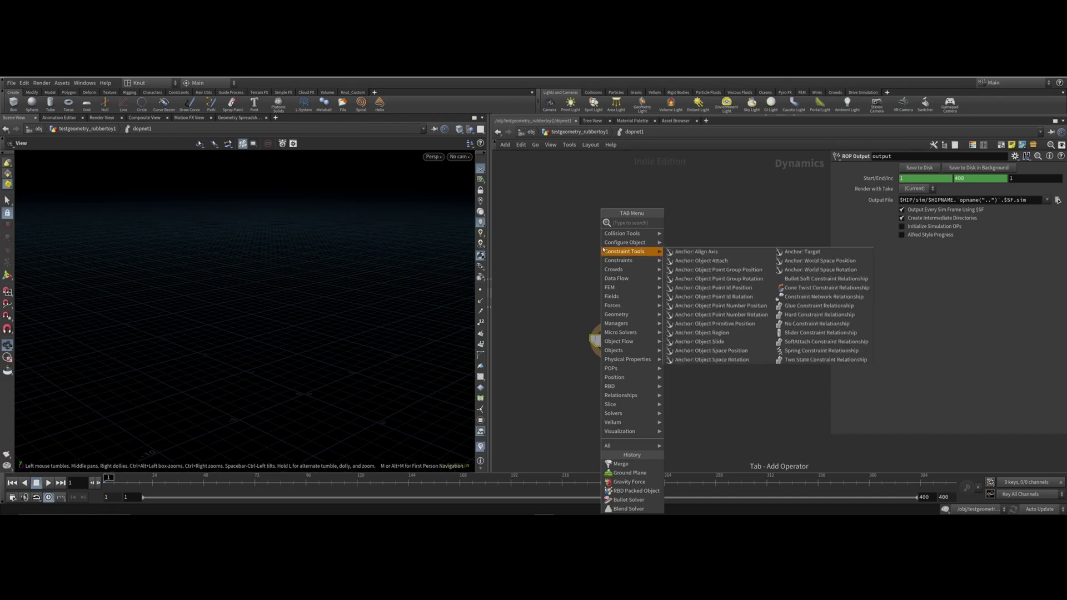
pyautogui.write('bulle')
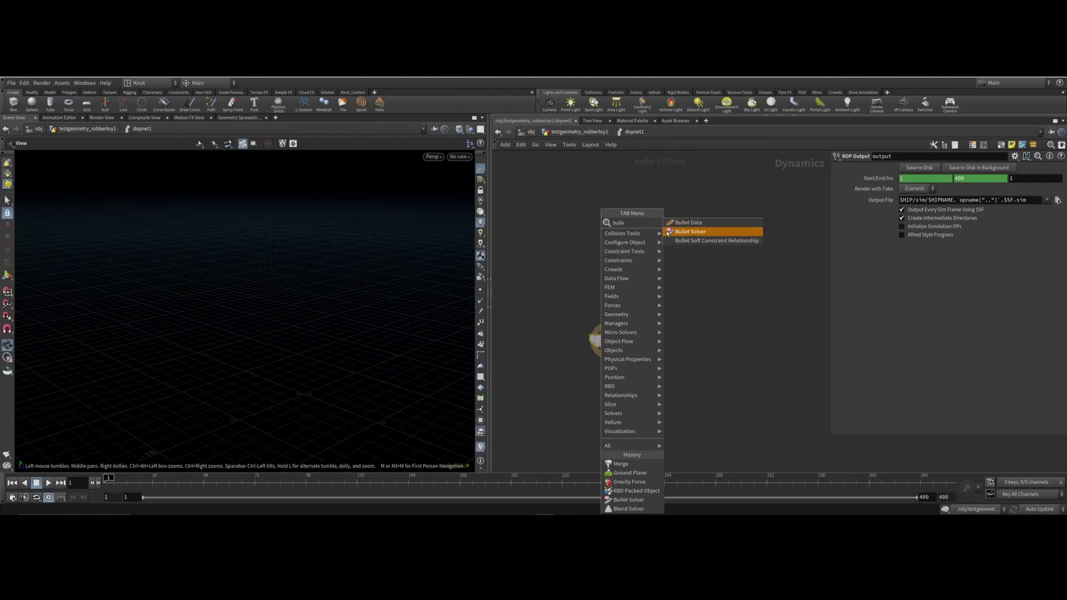
pyautogui.click(693, 232)
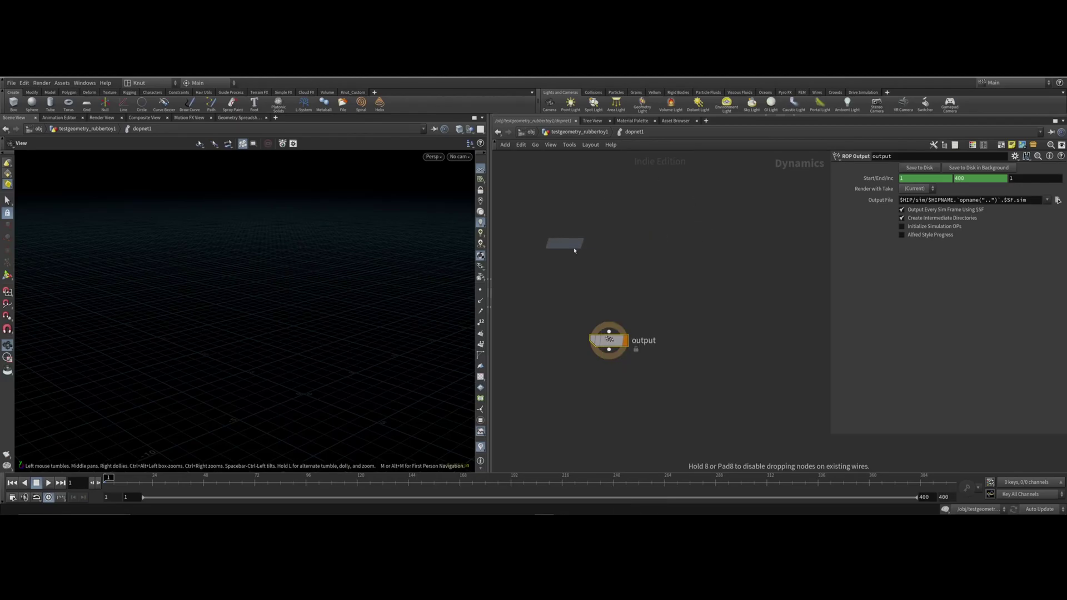
pyautogui.click(609, 275)
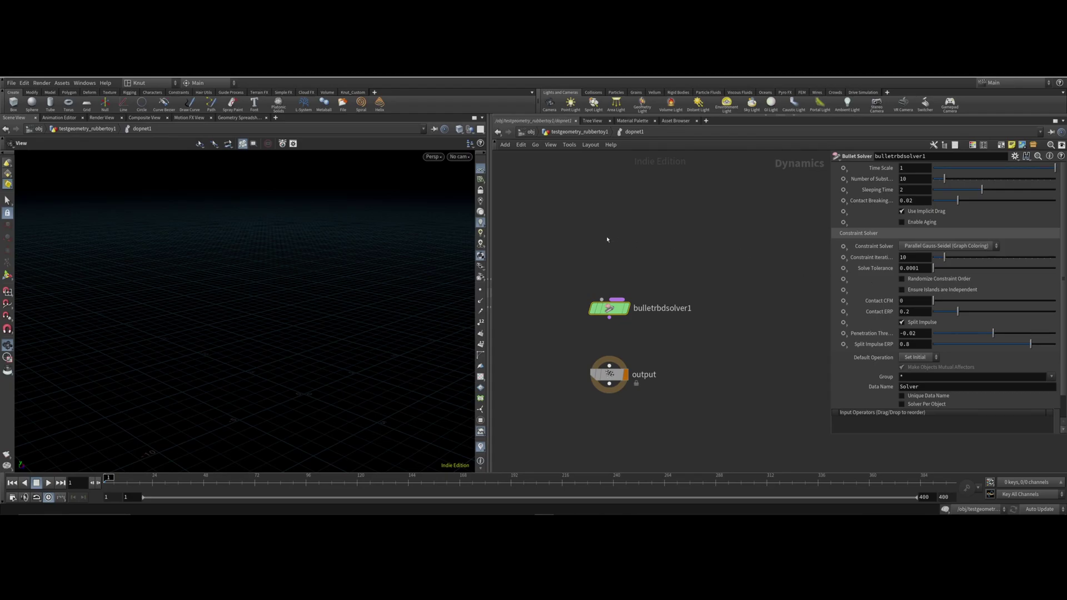
# Step: Add an RBD Packed Object node above the Bullet Solver
pyautogui.press('Tab')
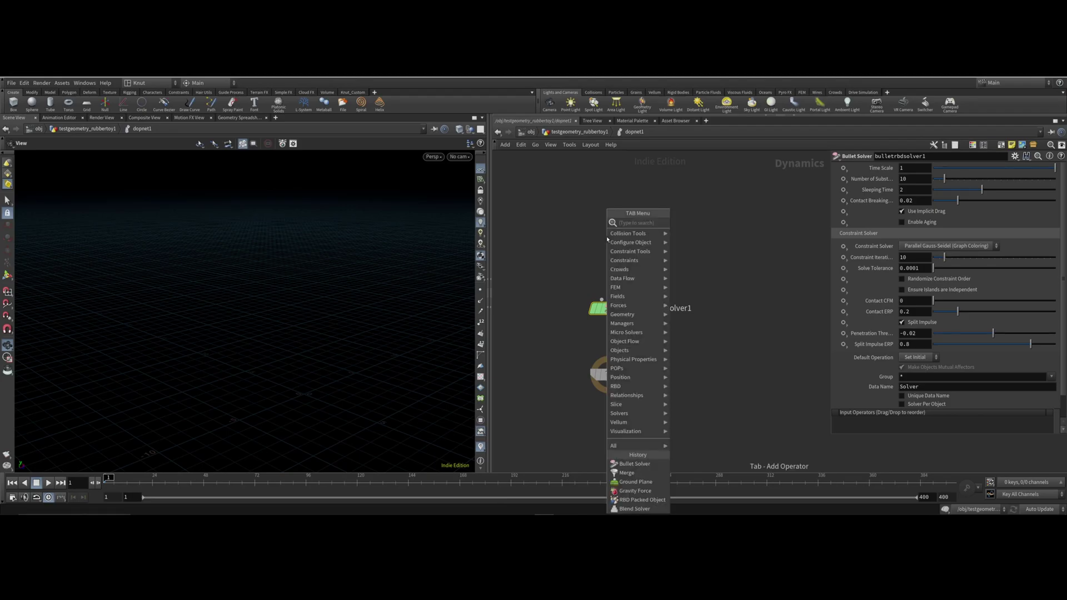
pyautogui.moveTo(613, 241)
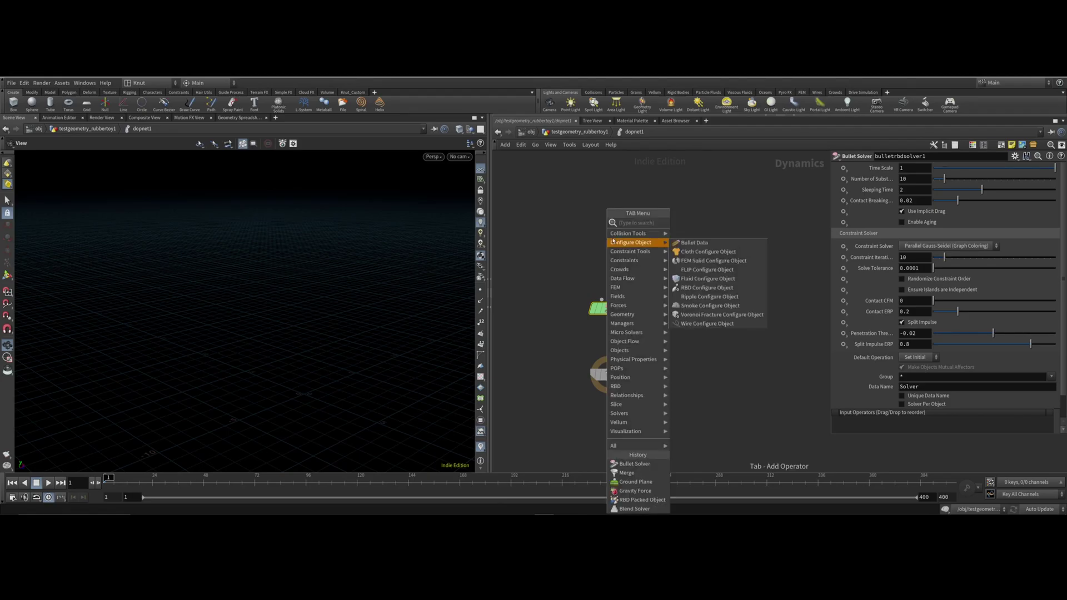
pyautogui.write('r')
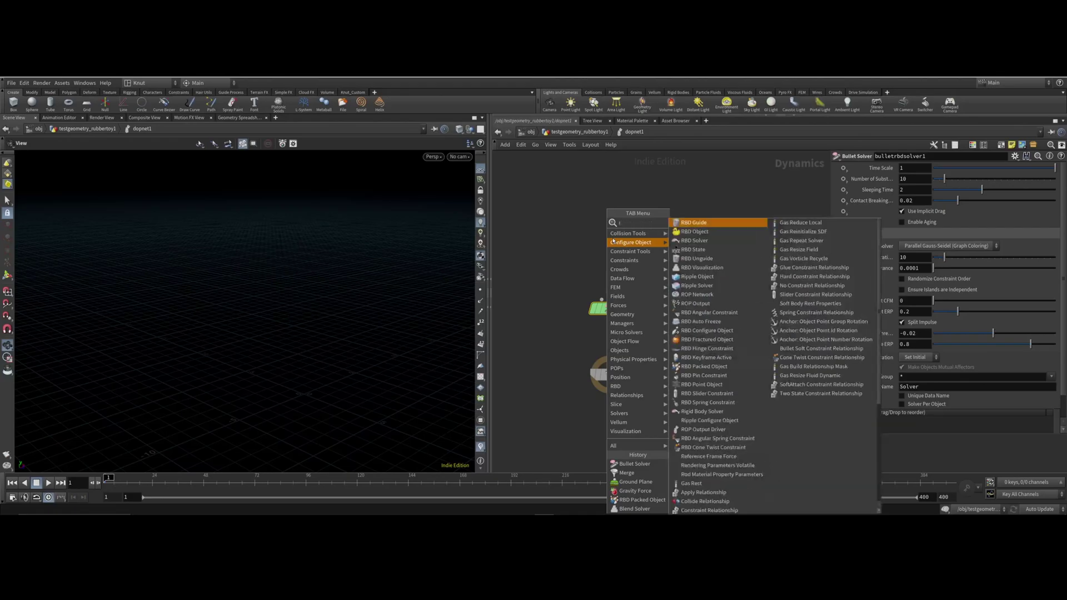
pyautogui.write('bd')
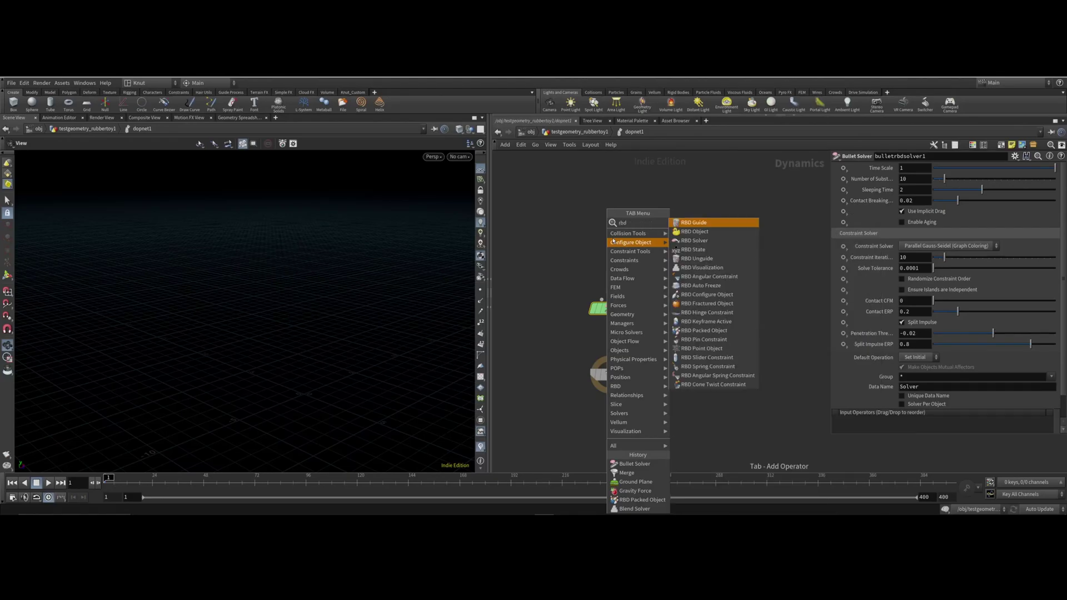
pyautogui.write('pac')
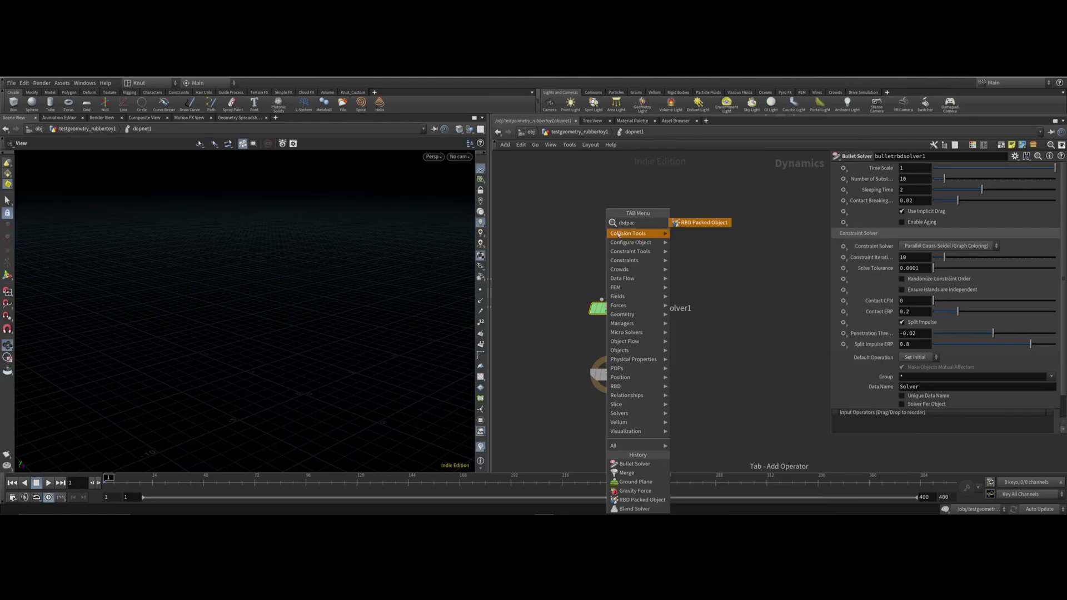
pyautogui.click(691, 223)
pyautogui.click(581, 205)
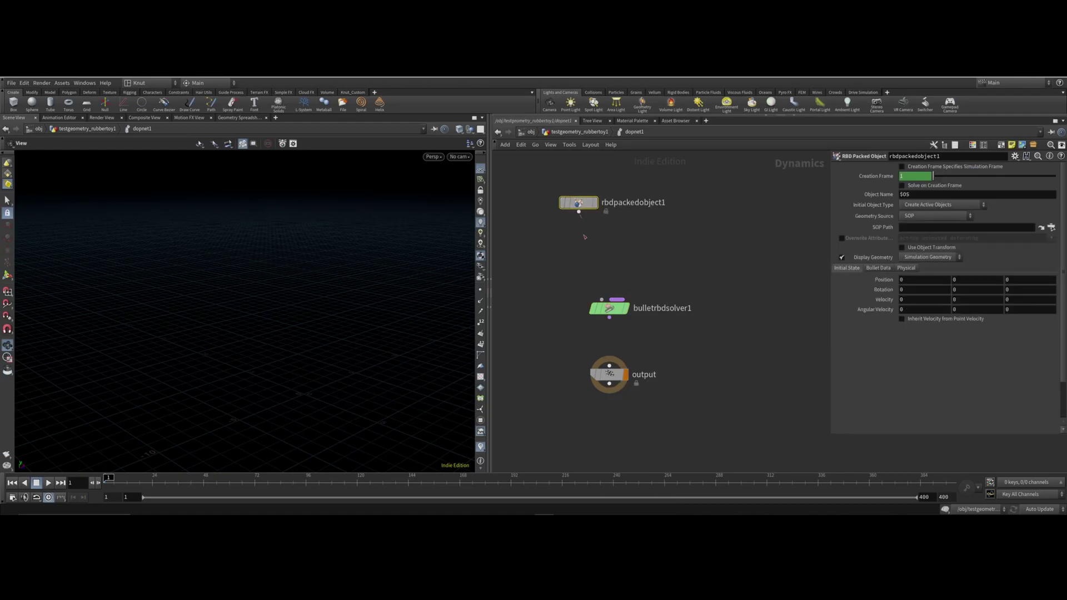
# Step: Wire the RBD Packed Object through the Bullet Solver into the output and set its geometry source to First Context Geometry
pyautogui.moveTo(584, 236); pyautogui.dragTo(609, 366)
pyautogui.moveTo(548, 172); pyautogui.dragTo(674, 217)
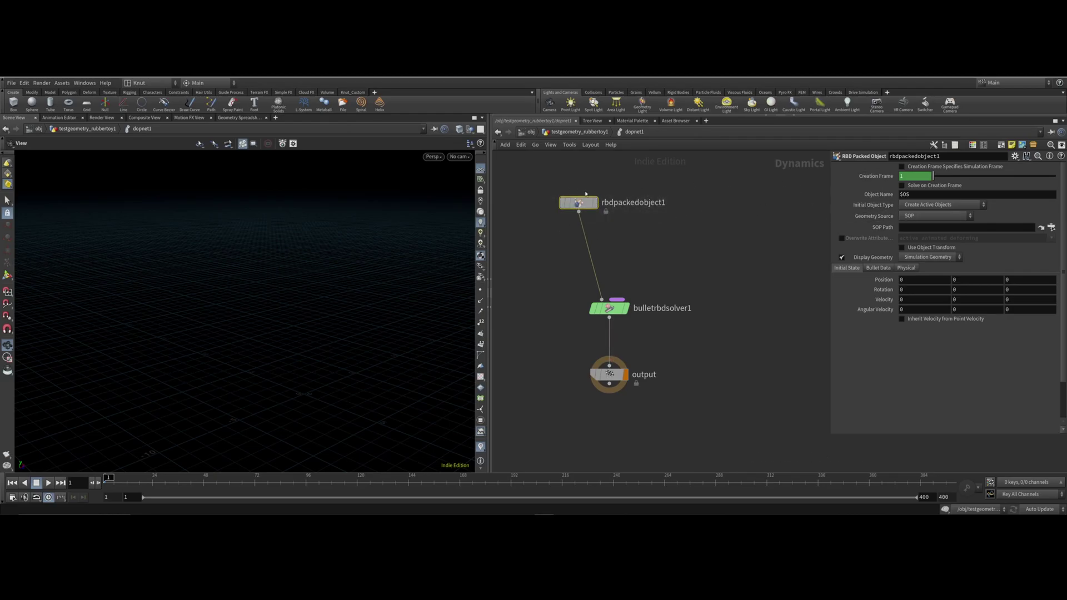
pyautogui.click(941, 216)
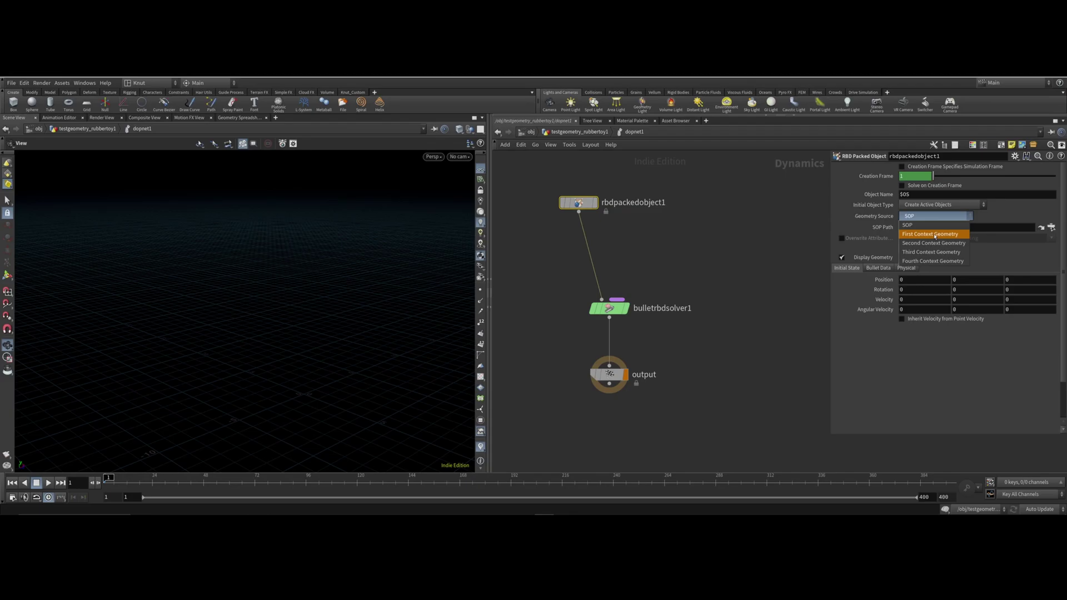
pyautogui.click(936, 236)
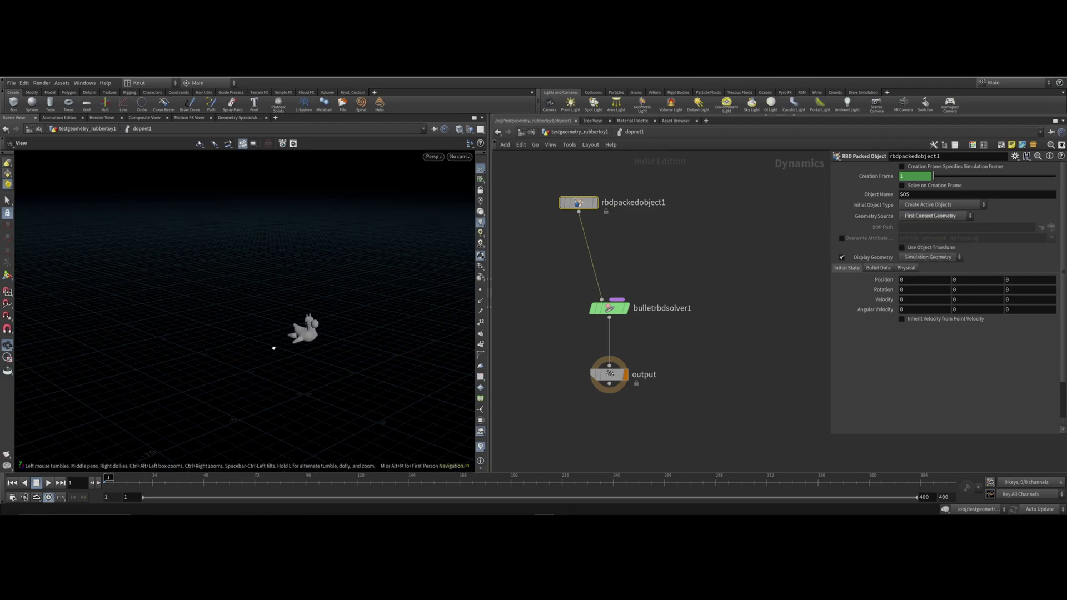
pyautogui.moveTo(272, 323); pyautogui.dragTo(271, 333)
pyautogui.moveTo(608, 311); pyautogui.dragTo(601, 282)
# Step: Play the simulation briefly to check the toy's motion and rewind it to the first frame
pyautogui.click(49, 483)
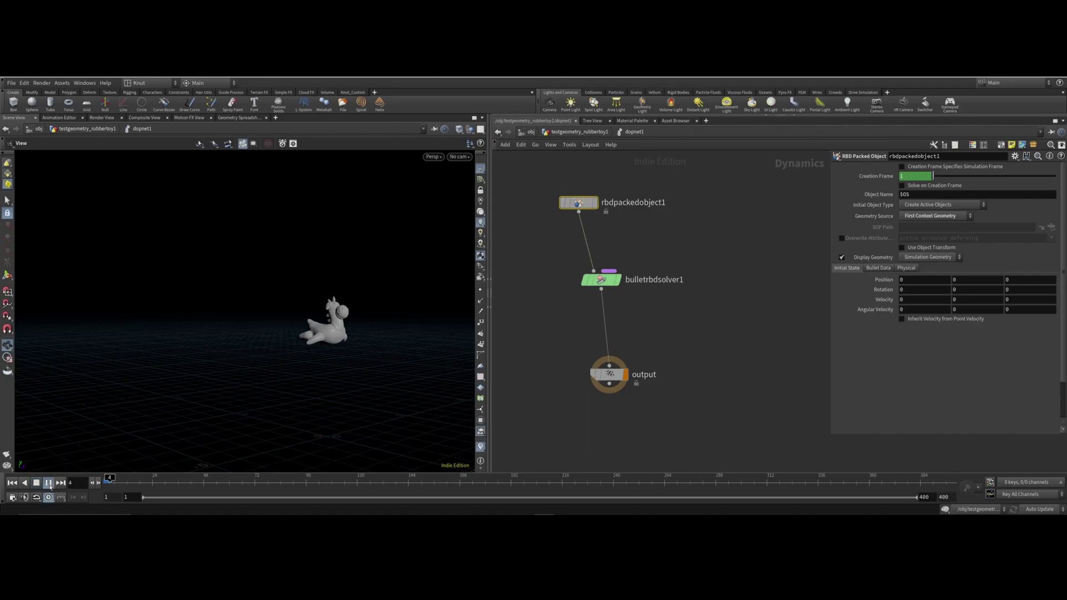
pyautogui.click(36, 483)
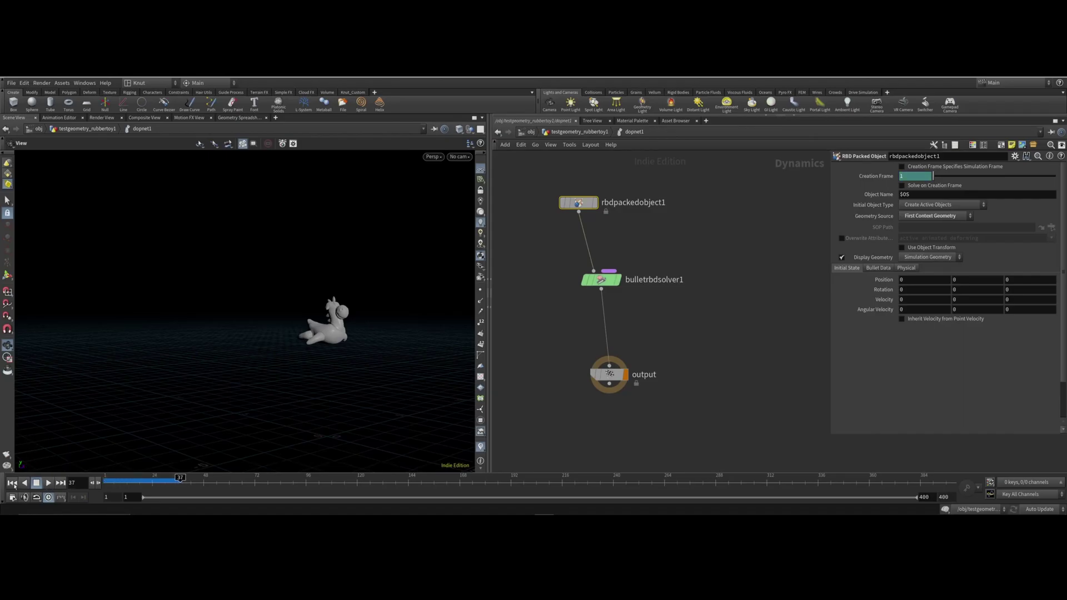
pyautogui.moveTo(646, 331); pyautogui.dragTo(649, 335, button='middle')
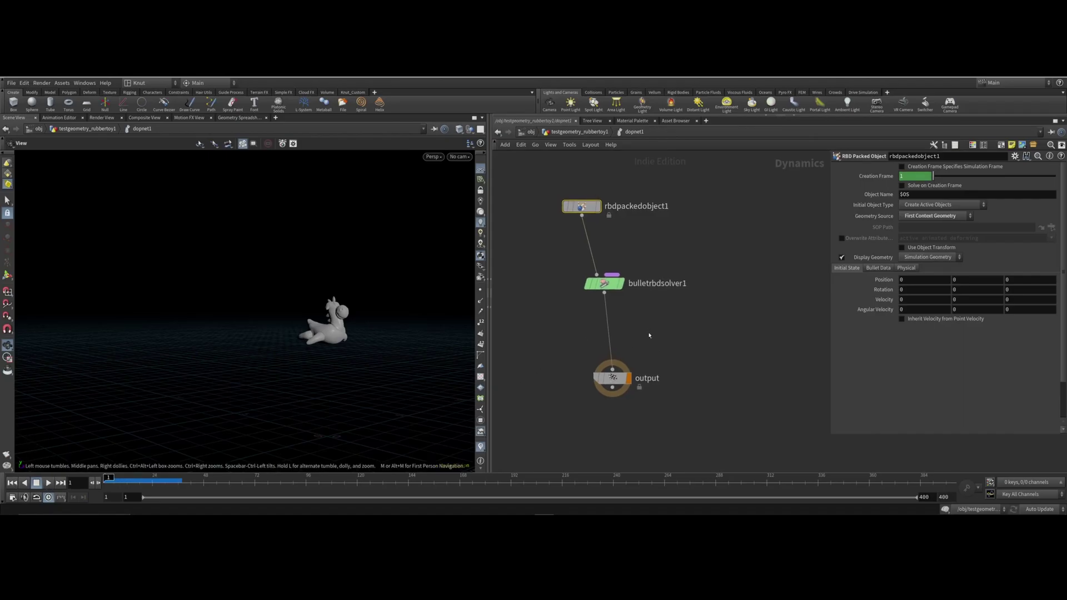
# Step: Insert a Gravity Force node between the Bullet Solver and the output, and play the simulation to test the fall
pyautogui.press('Tab')
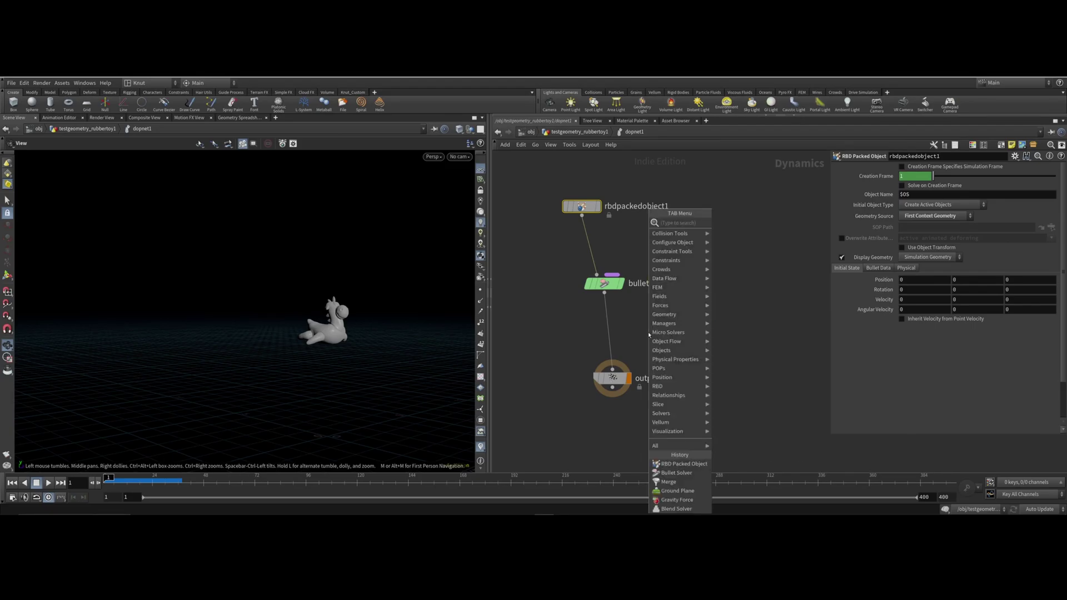
pyautogui.write('gra')
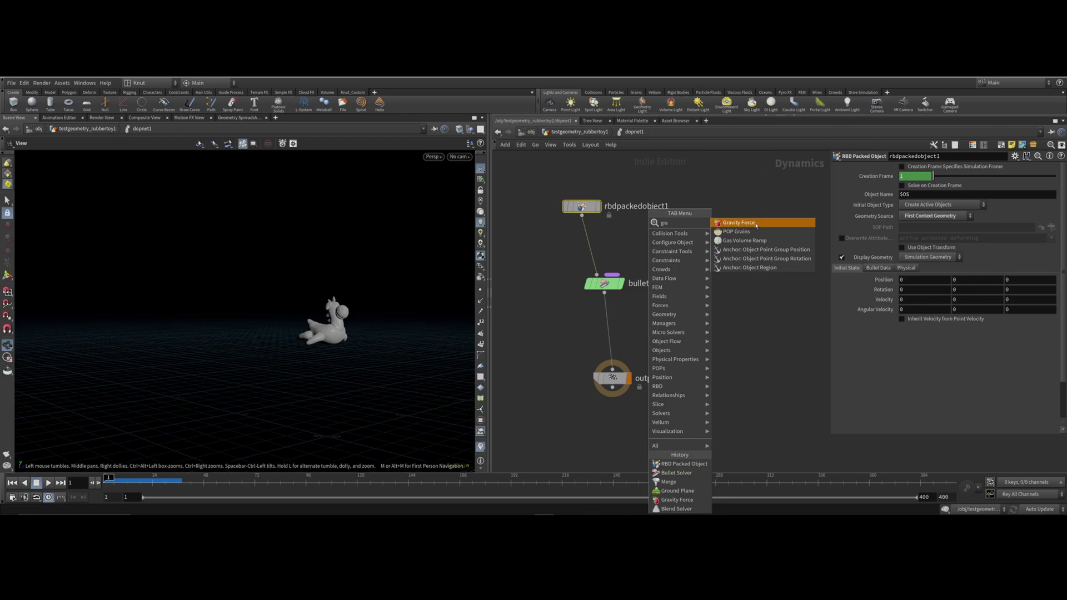
pyautogui.click(736, 225)
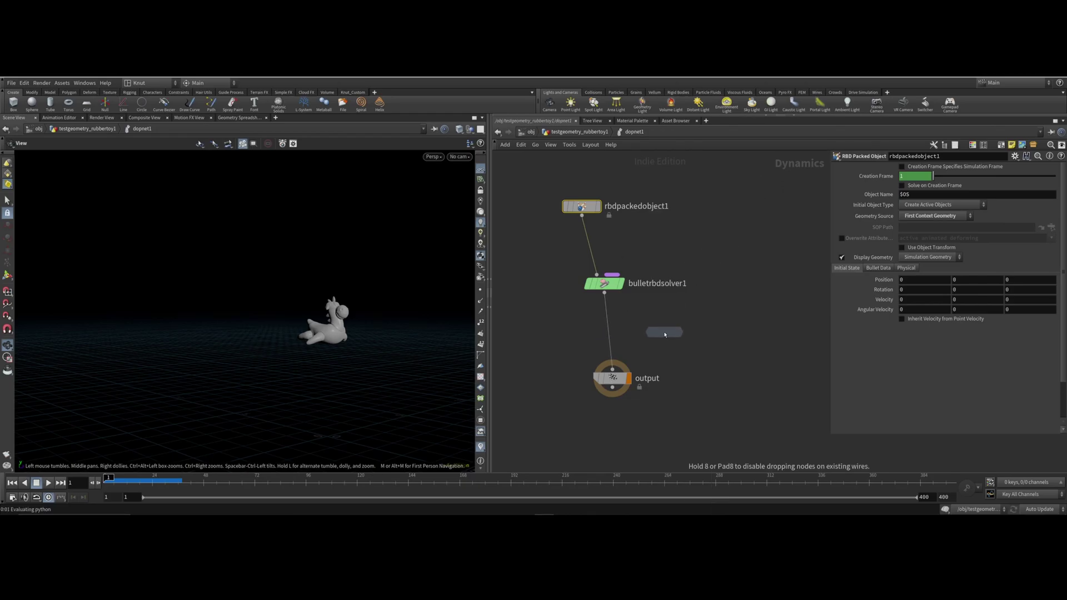
pyautogui.click(664, 332)
pyautogui.moveTo(667, 333); pyautogui.dragTo(616, 332)
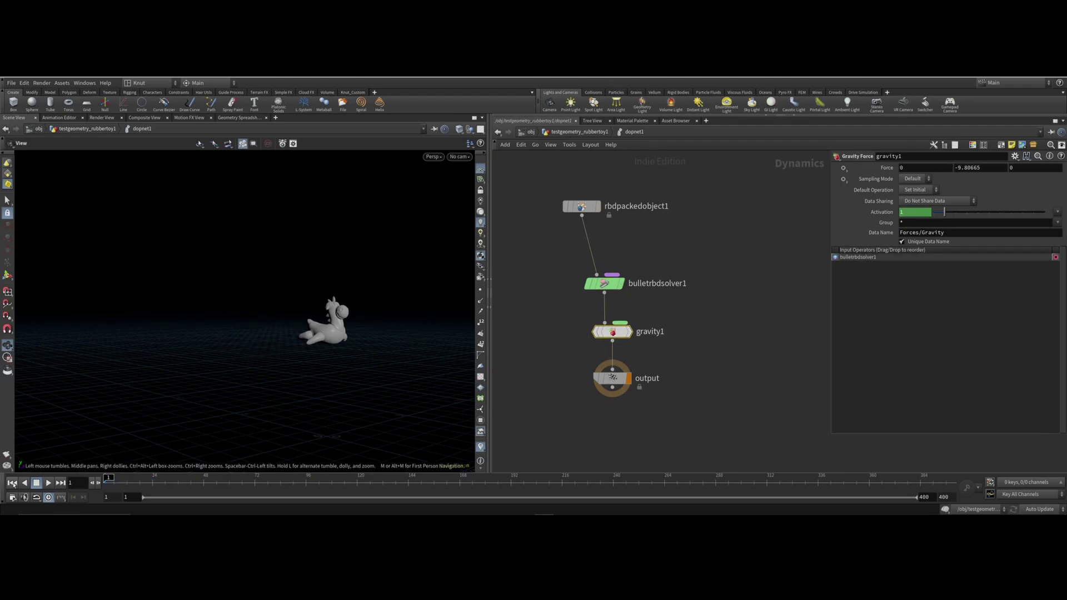
pyautogui.click(48, 483)
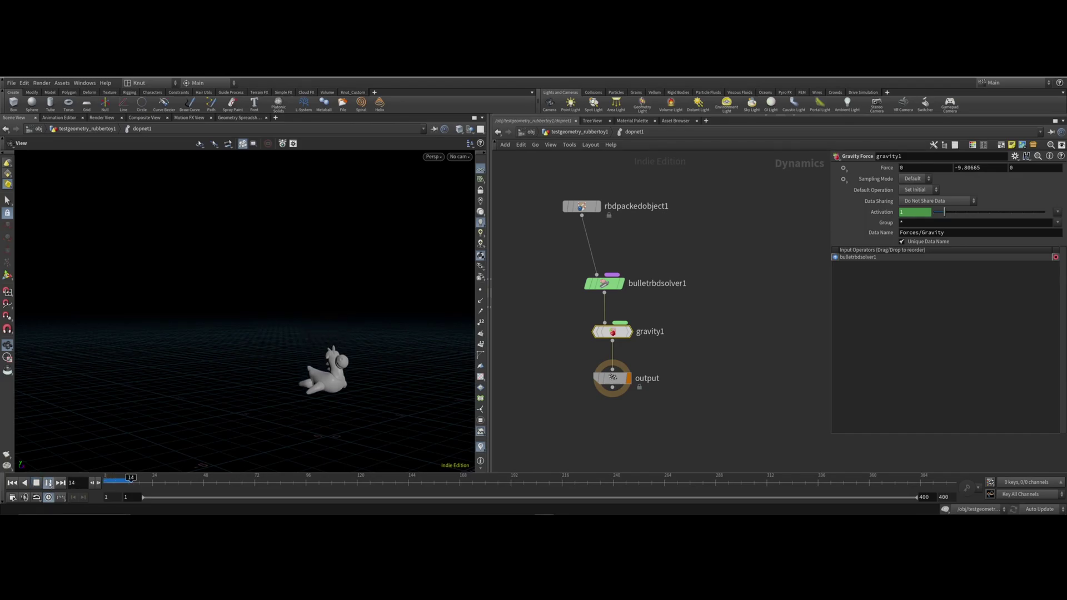
pyautogui.click(12, 483)
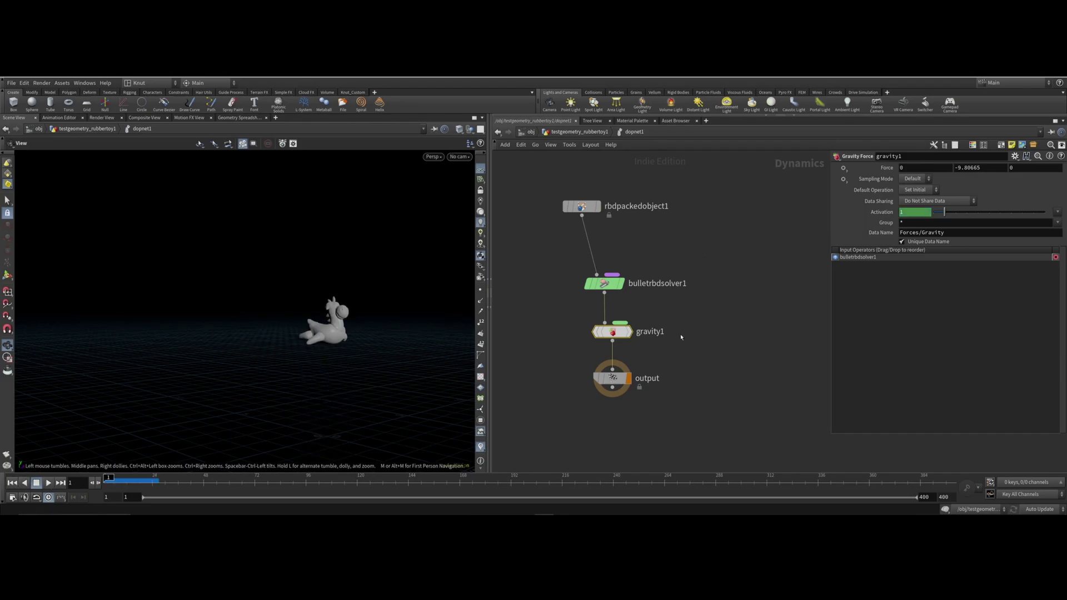
# Step: Move the output node further down and add a Ground Plane node beside the gravity node
pyautogui.moveTo(681, 337); pyautogui.dragTo(733, 254, button='middle')
pyautogui.moveTo(663, 275); pyautogui.dragTo(663, 318)
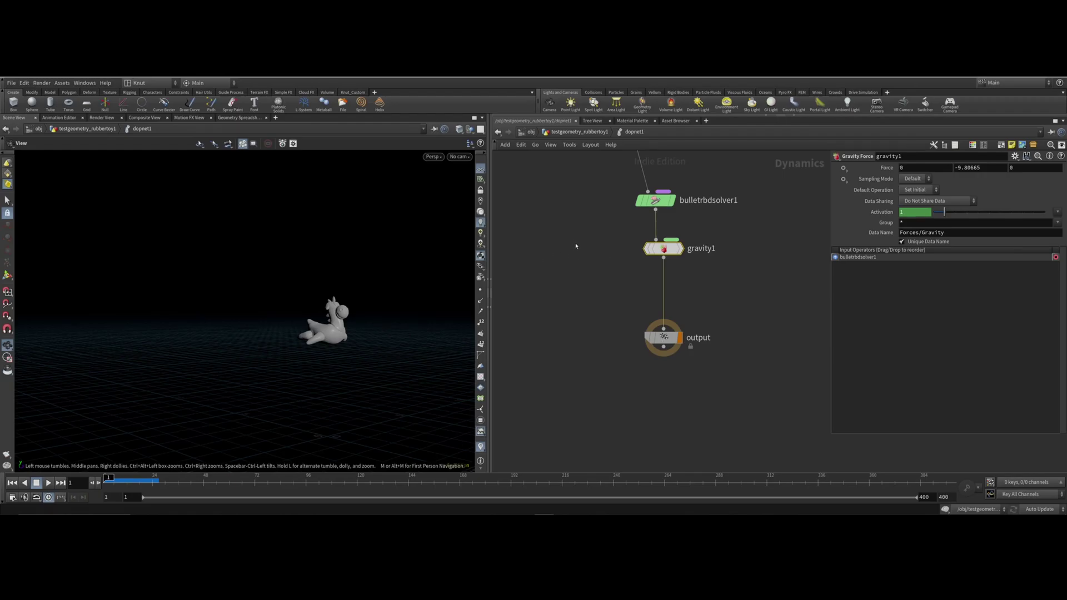
pyautogui.press('Tab')
pyautogui.write('groun')
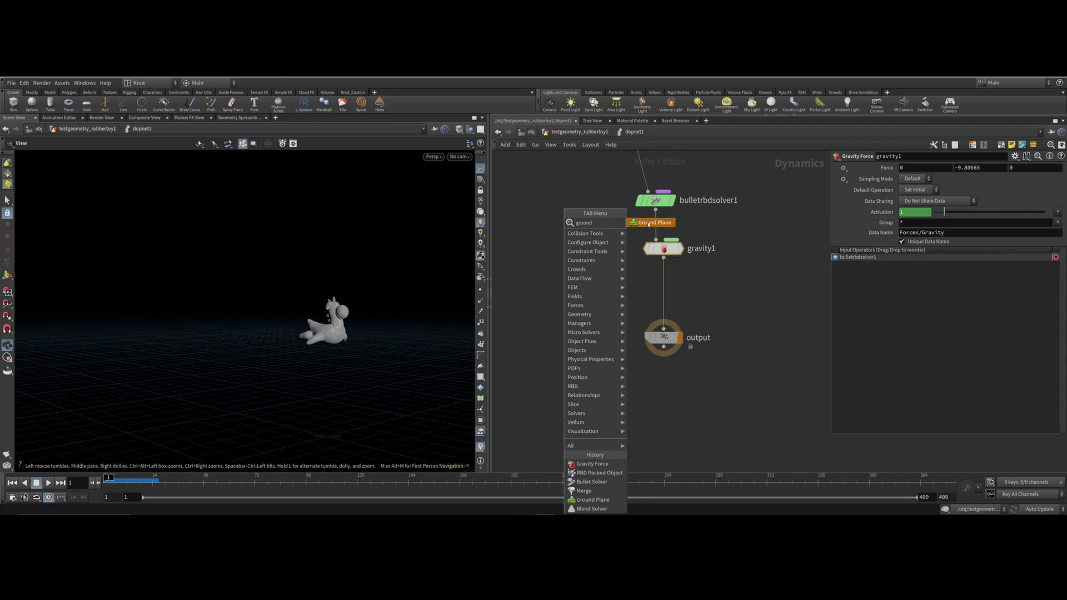
pyautogui.click(649, 222)
pyautogui.click(568, 256)
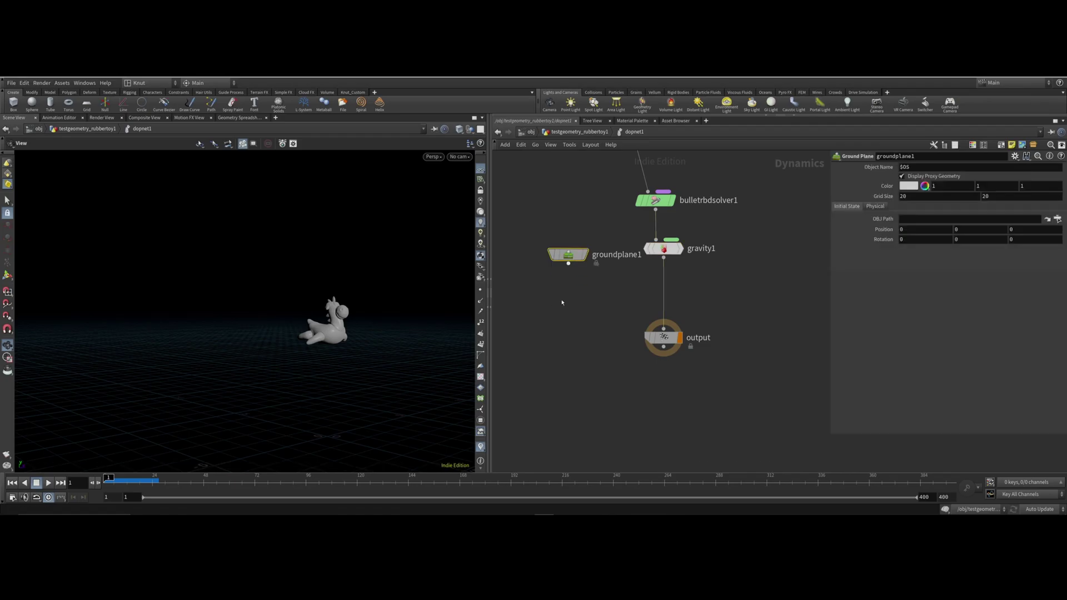
# Step: Add a Merge node between the Ground Plane and output nodes, beside the wire leaving gravity
pyautogui.press('Tab')
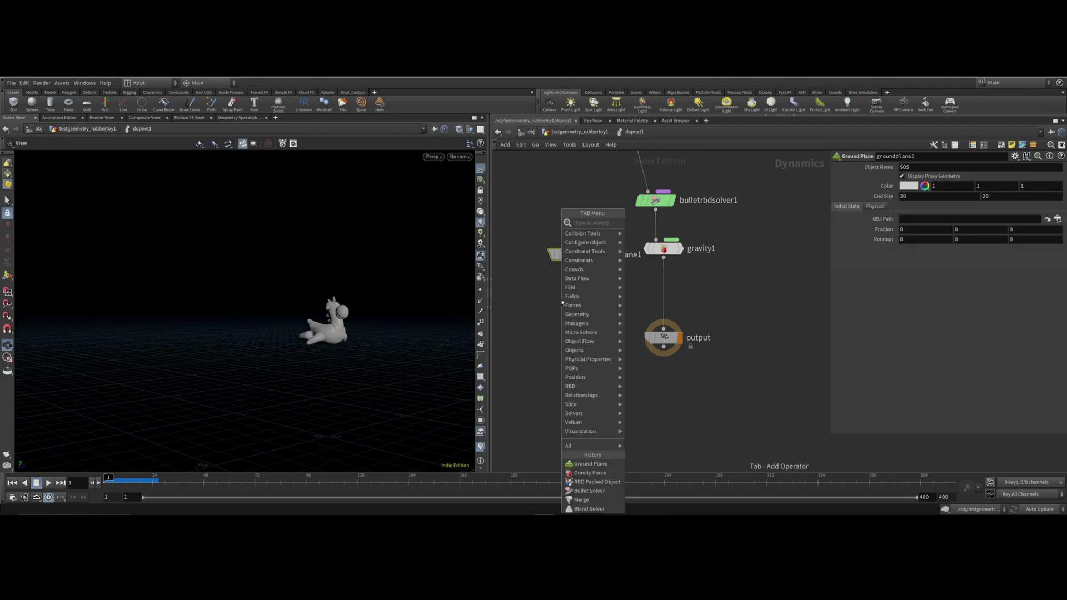
pyautogui.write('merg')
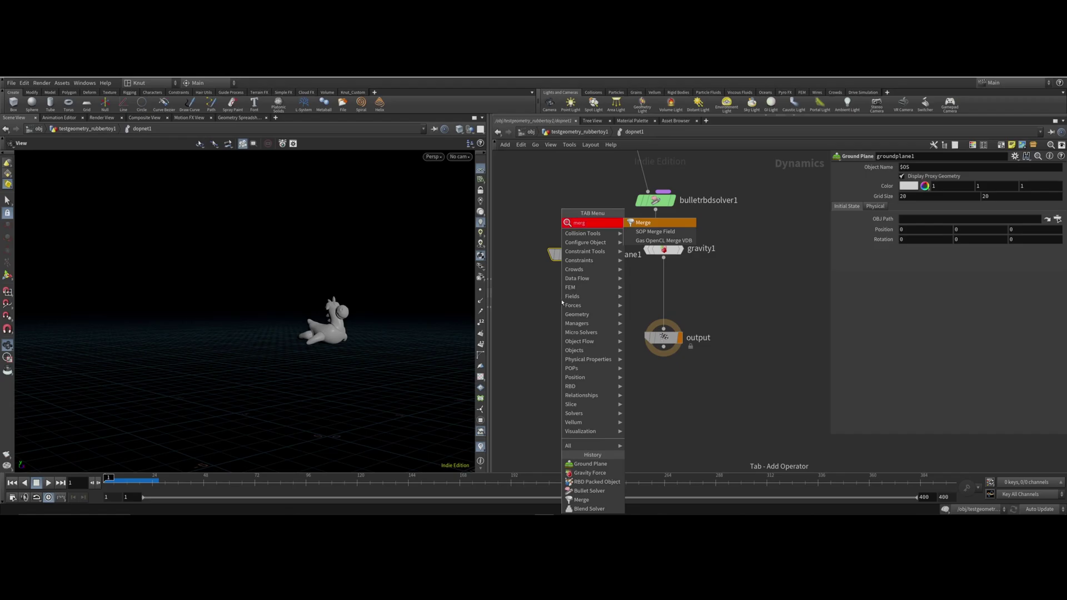
pyautogui.click(644, 222)
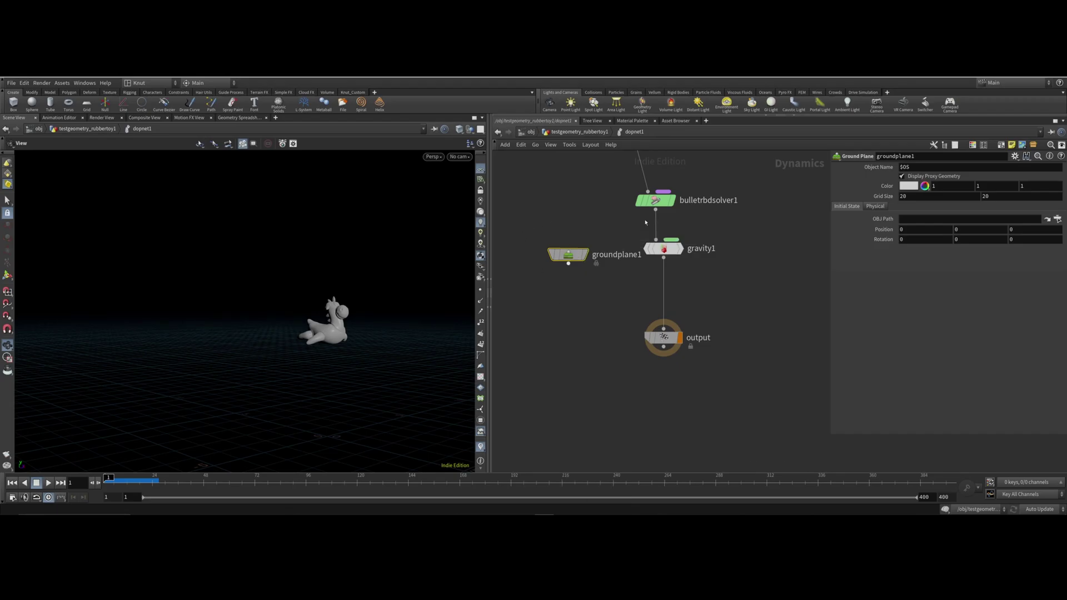
pyautogui.click(634, 300)
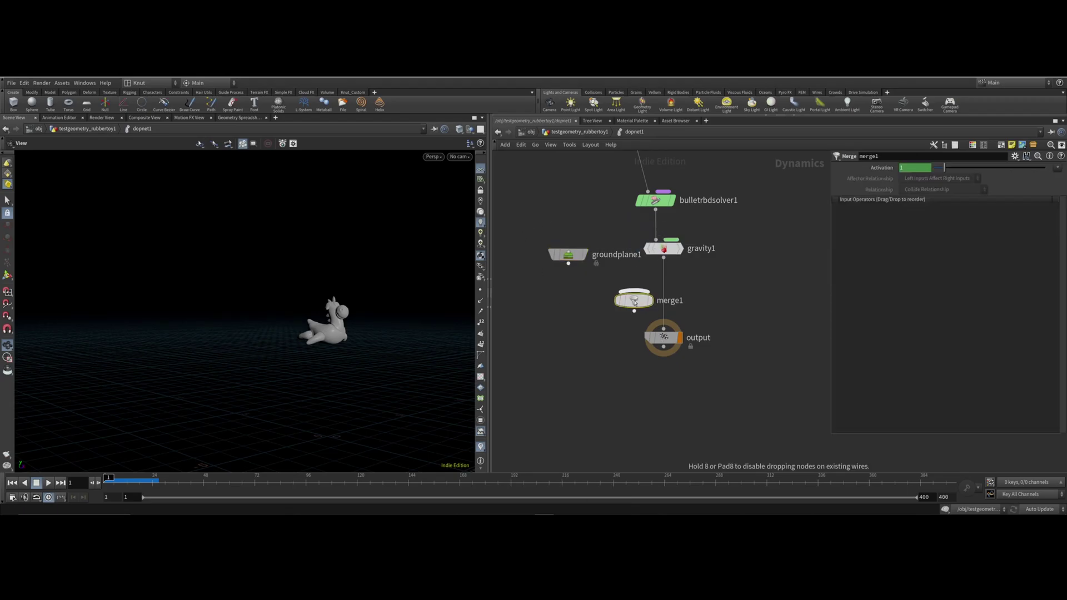
# Step: Wire the ground plane and gravity nodes into the merge, connect the merge to the output, and level the ground plane node with gravity
pyautogui.click(567, 264)
pyautogui.click(614, 286)
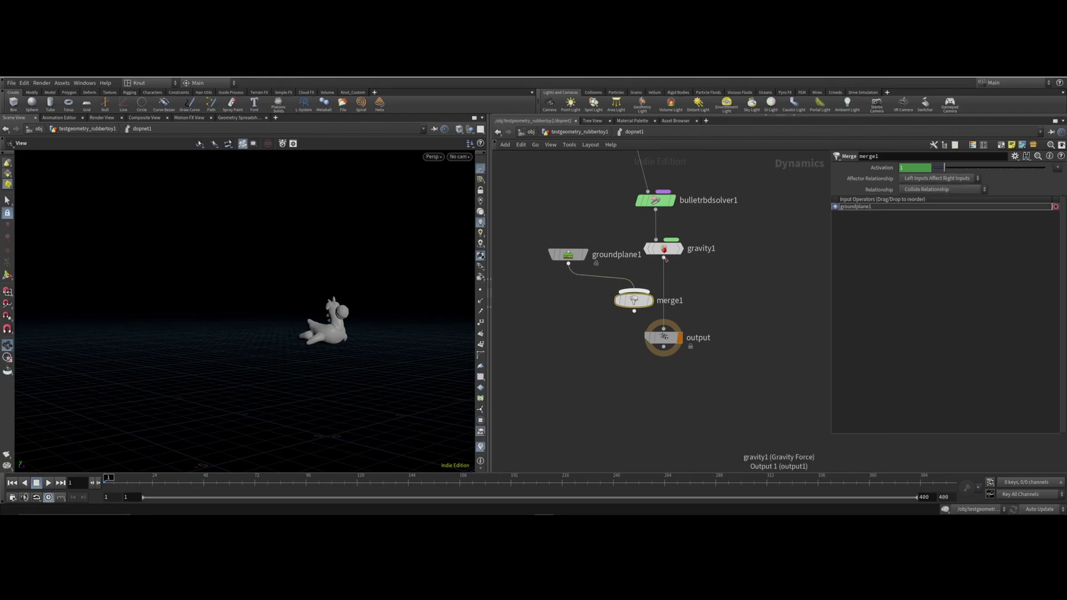
pyautogui.click(663, 258)
pyautogui.click(639, 289)
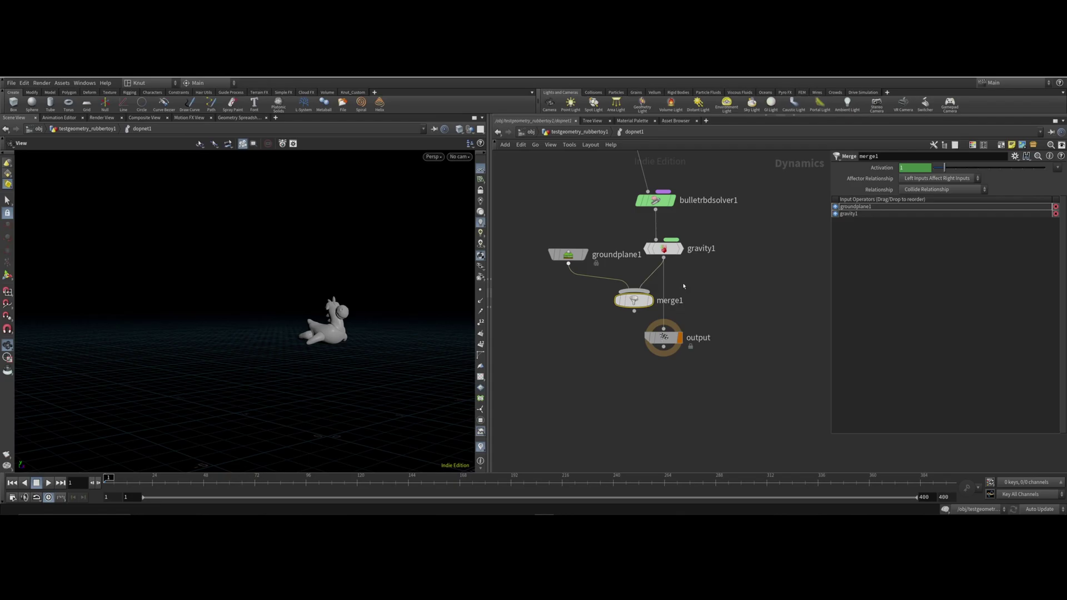
pyautogui.click(635, 312)
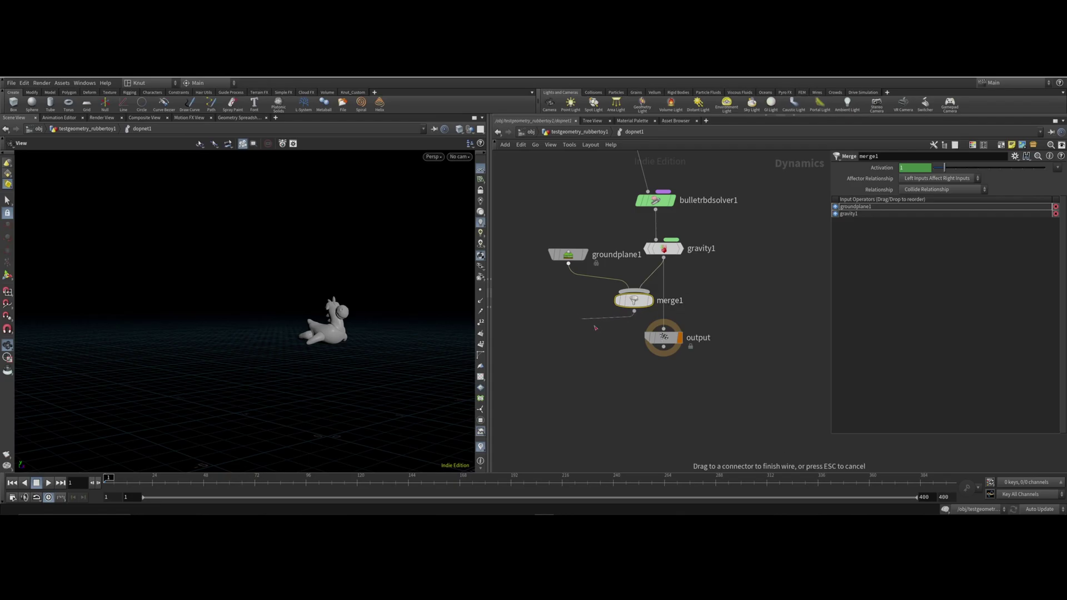
pyautogui.click(670, 328)
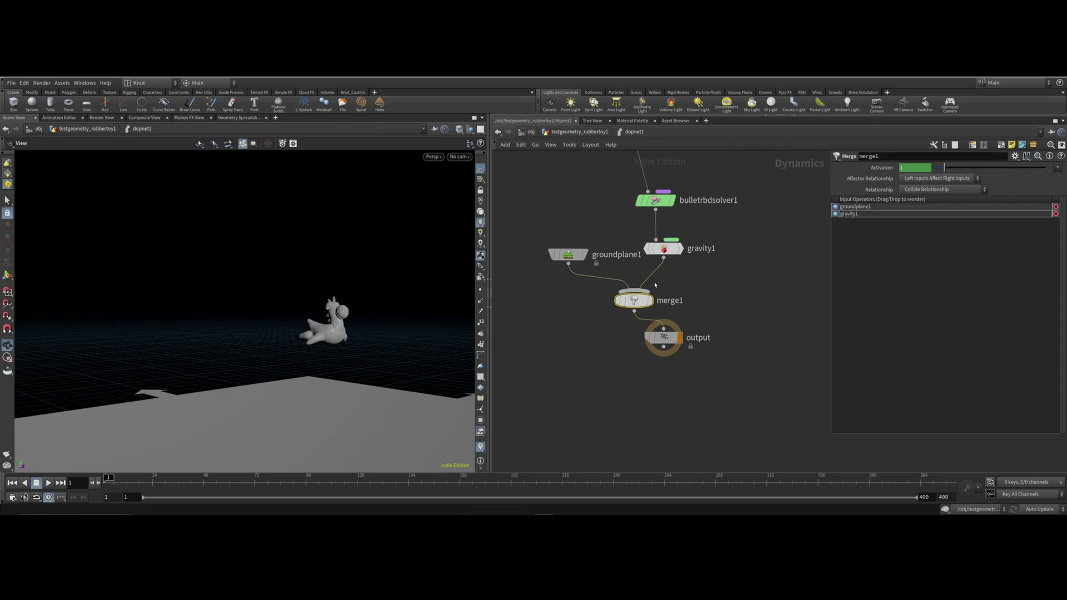
pyautogui.moveTo(568, 255); pyautogui.dragTo(566, 249)
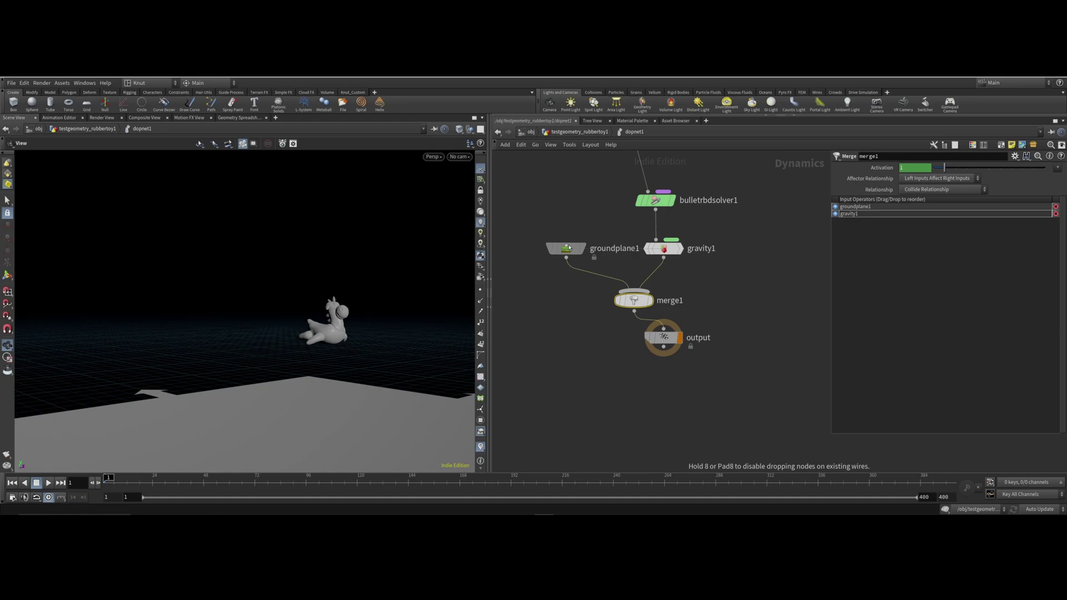
# Step: Try placing gravity above the ground plane in the merge's input order, play the simulation, and rewind to the first frame
pyautogui.click(850, 215)
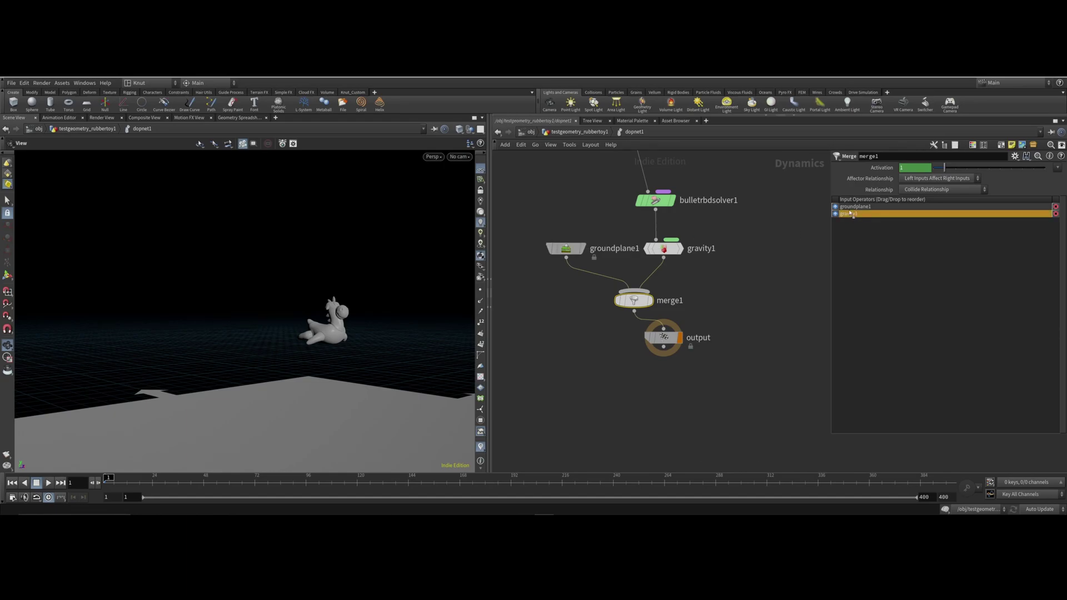
pyautogui.moveTo(850, 209); pyautogui.dragTo(850, 206)
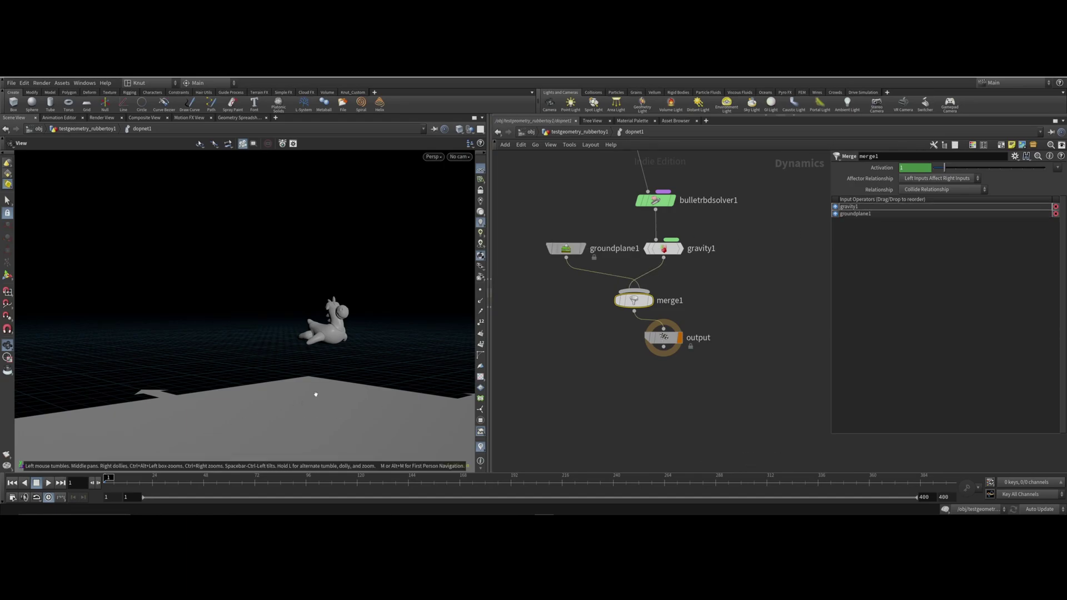
pyautogui.moveTo(312, 393); pyautogui.dragTo(339, 320)
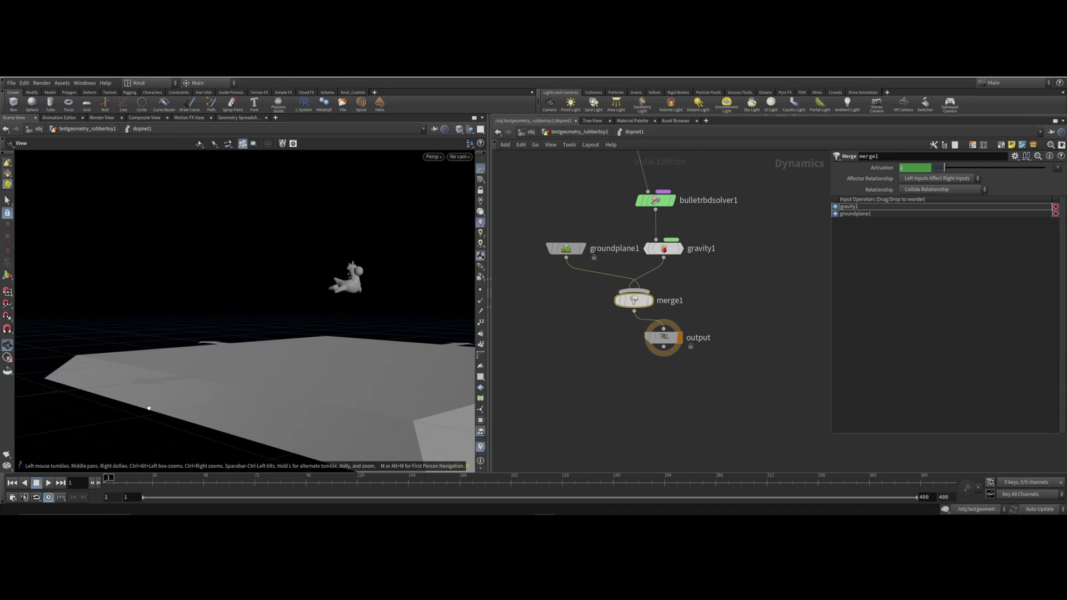
pyautogui.click(48, 483)
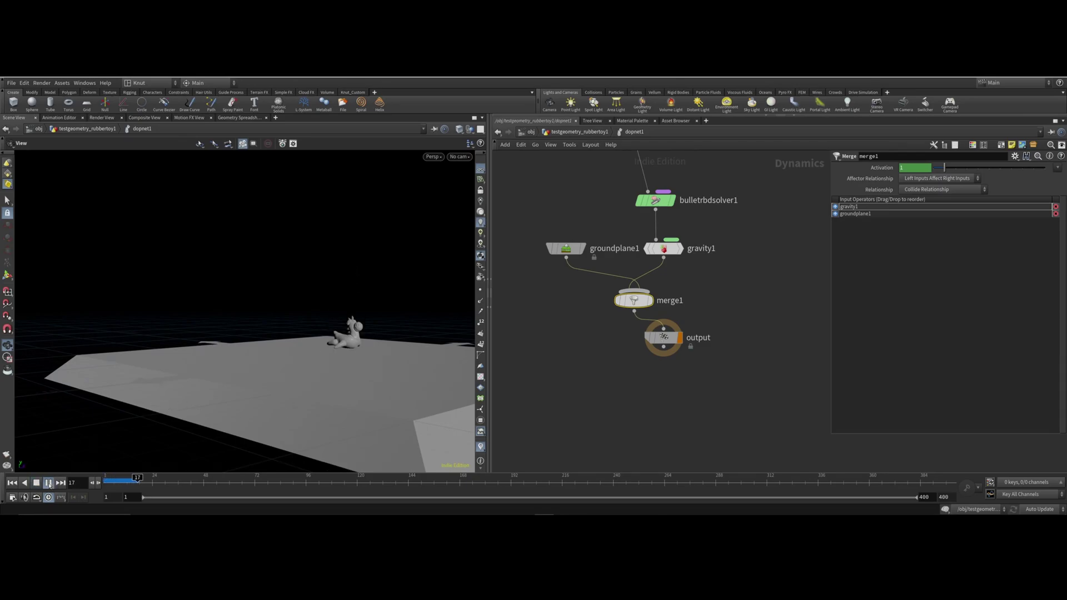
pyautogui.click(36, 483)
pyautogui.click(12, 483)
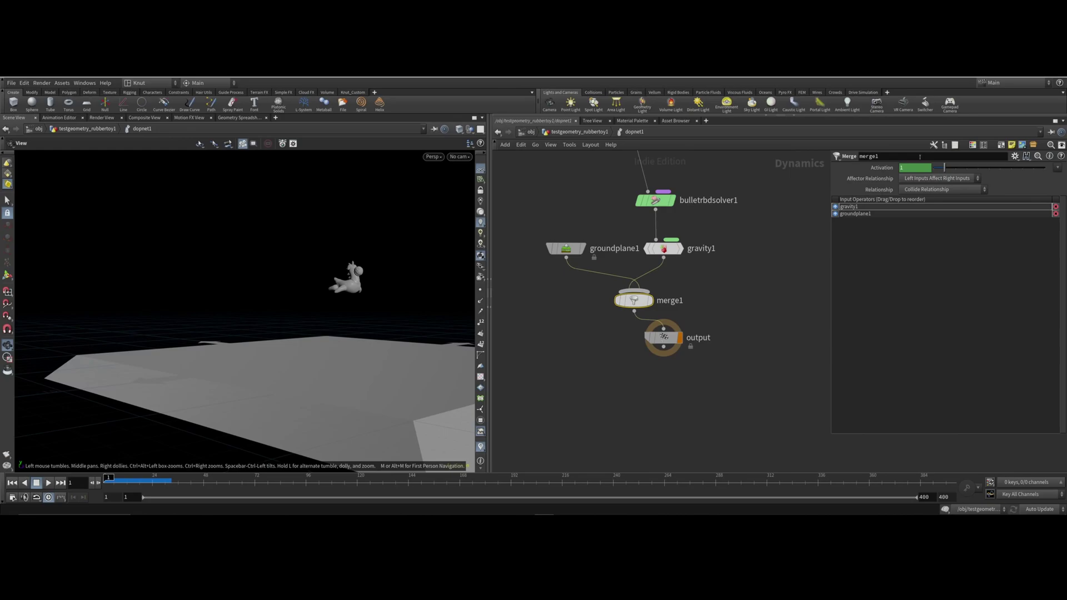
# Step: Move the ground plane above gravity in the merge's input order, play the simulation to test the collision, and rewind it
pyautogui.click(855, 215)
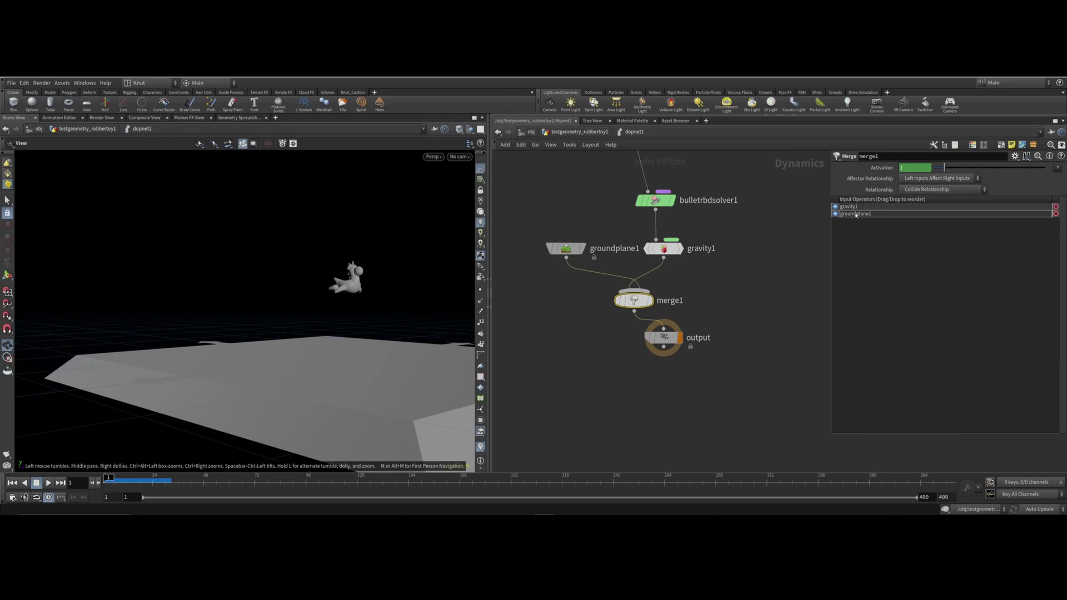
pyautogui.moveTo(855, 214); pyautogui.dragTo(855, 206)
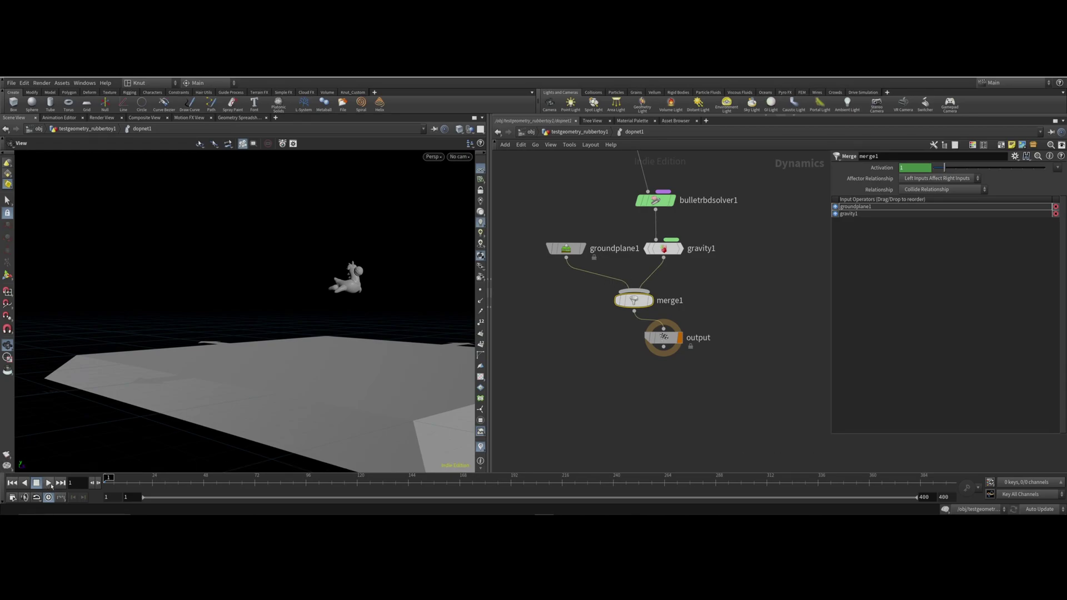
pyautogui.click(49, 483)
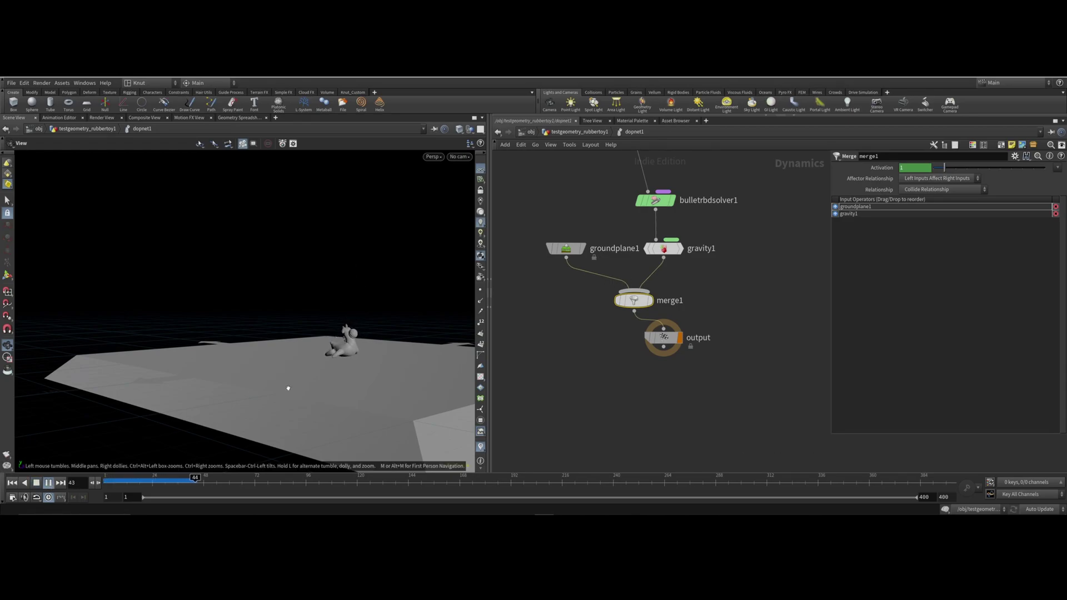
pyautogui.click(36, 483)
pyautogui.click(11, 483)
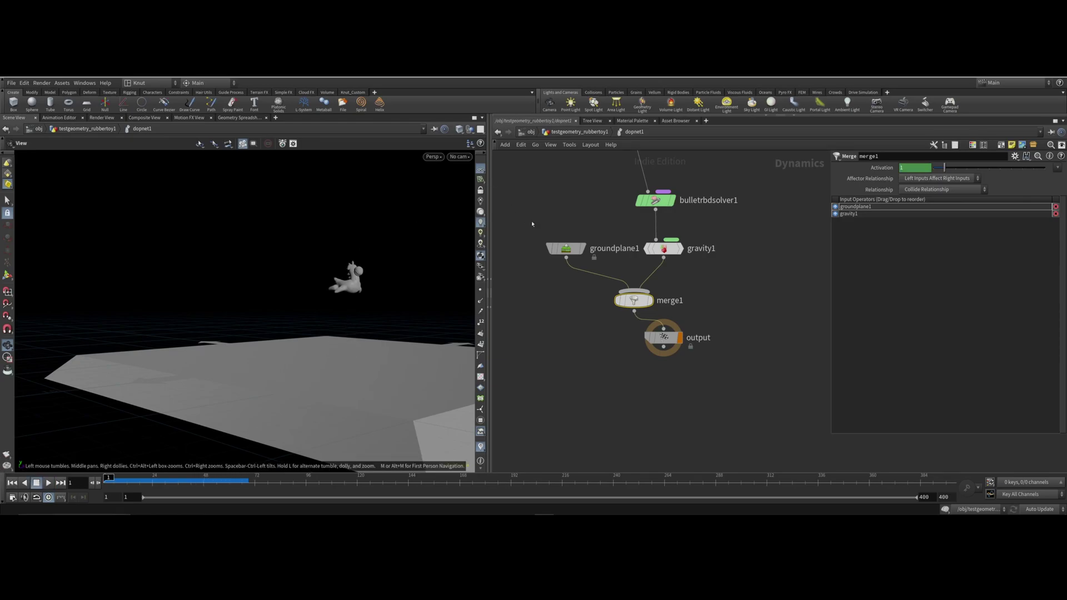
# Step: Go up to the rubber toy's geometry network and set the toy's Y translation to 5
pyautogui.press('h')
pyautogui.press('u')
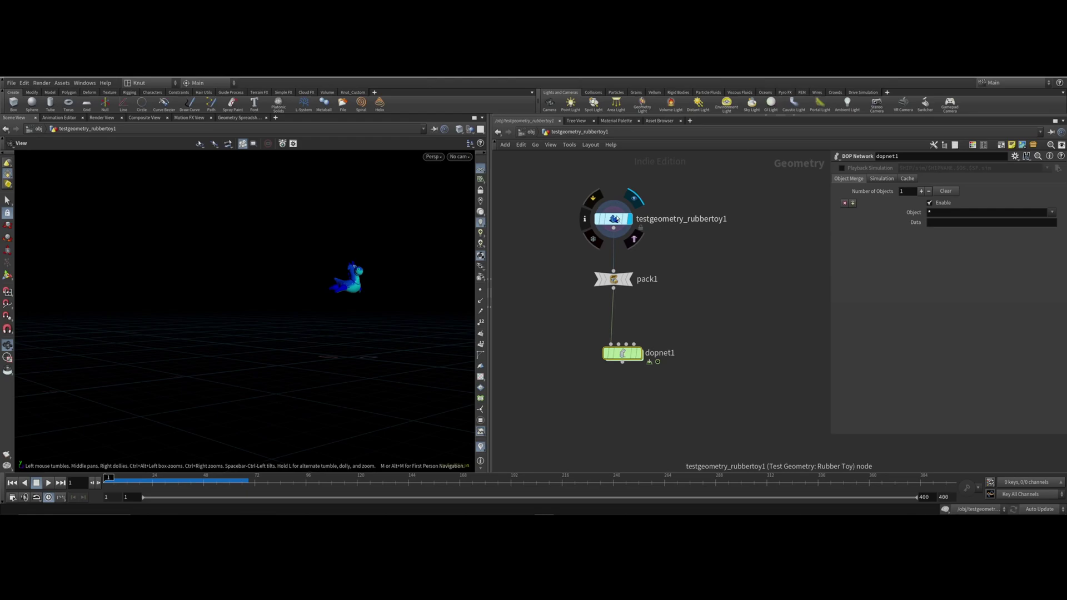
pyautogui.click(614, 219)
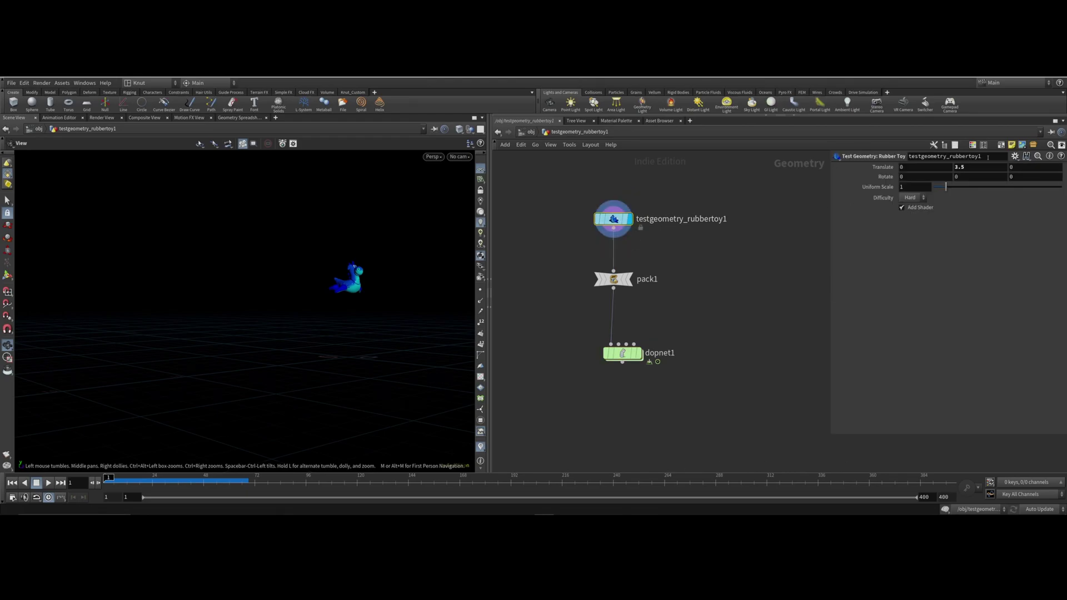
pyautogui.doubleClick(967, 167)
pyautogui.write('5')
pyautogui.press('Return')
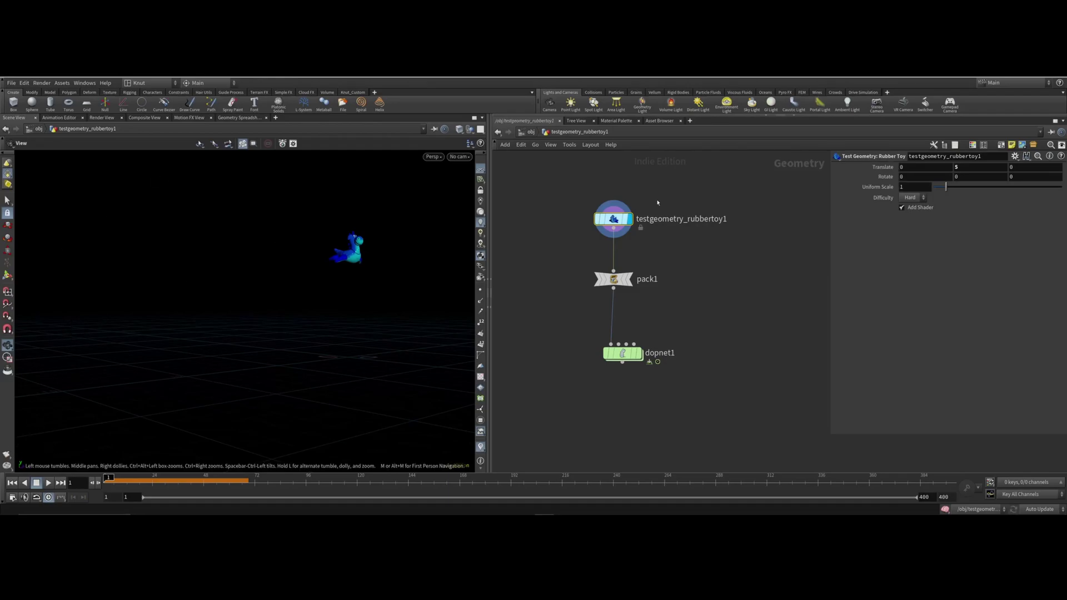
# Step: Return inside the DOP network and line up the output node under the merge and the RBD packed object above the solver
pyautogui.click(631, 354)
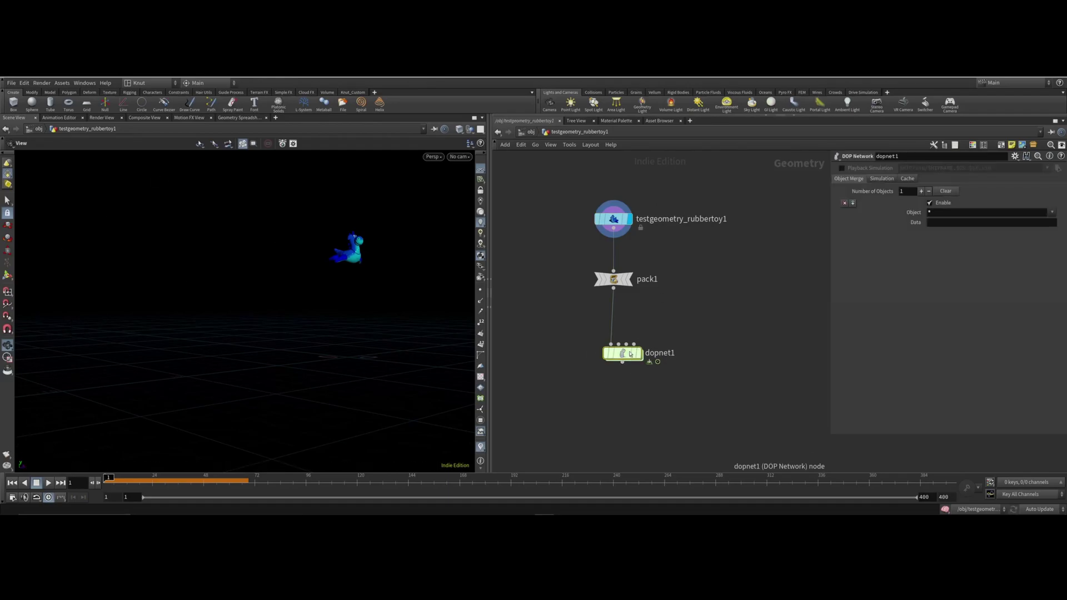
pyautogui.press('Return')
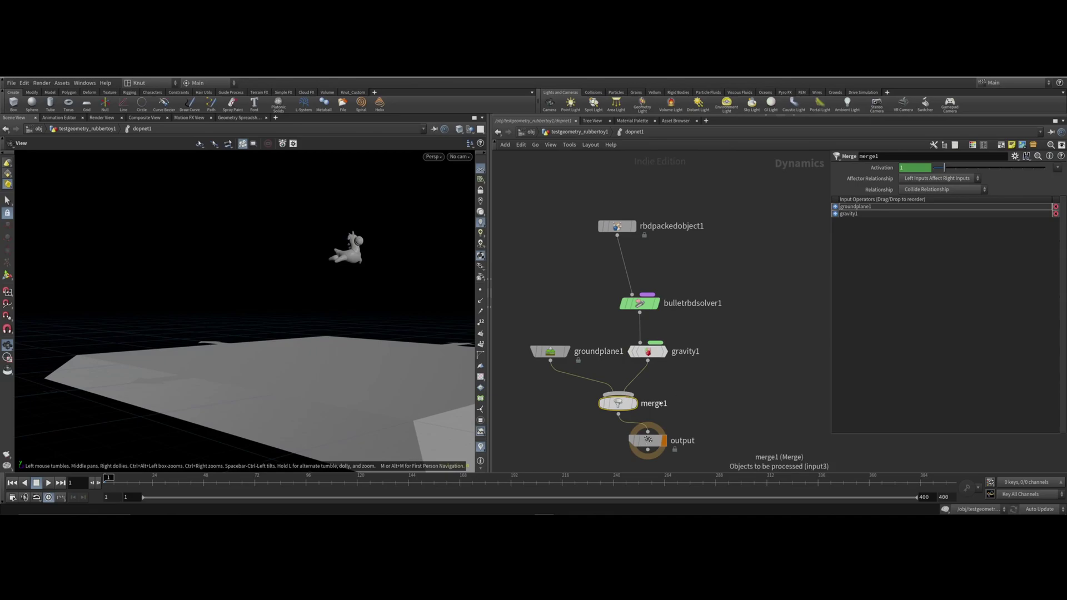
pyautogui.moveTo(683, 389); pyautogui.dragTo(687, 304, button='middle')
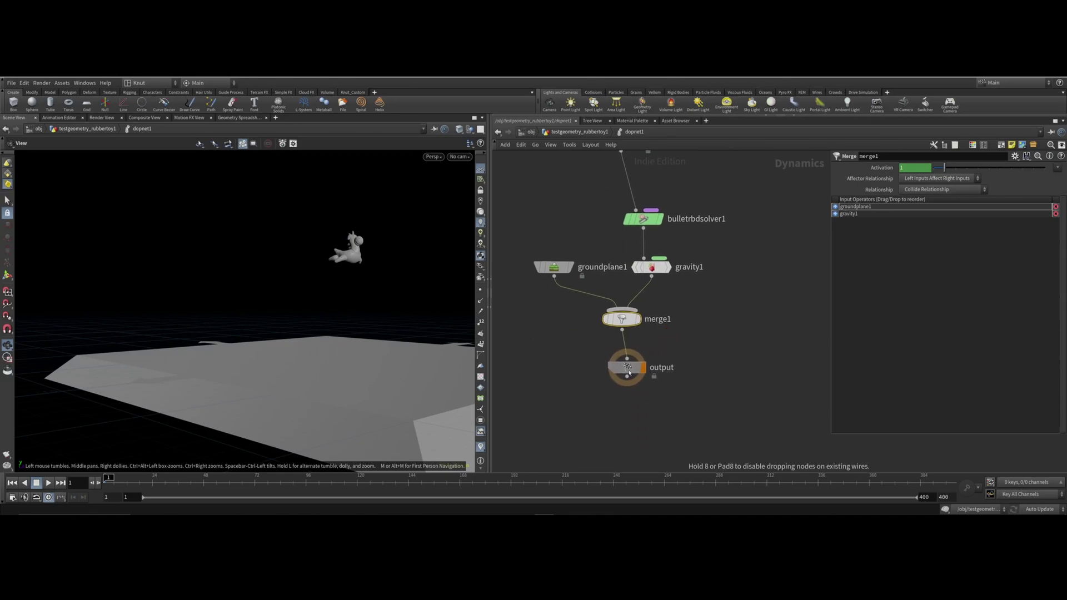
pyautogui.moveTo(593, 250); pyautogui.dragTo(586, 279, button='middle')
pyautogui.moveTo(731, 236); pyautogui.dragTo(715, 256, button='middle')
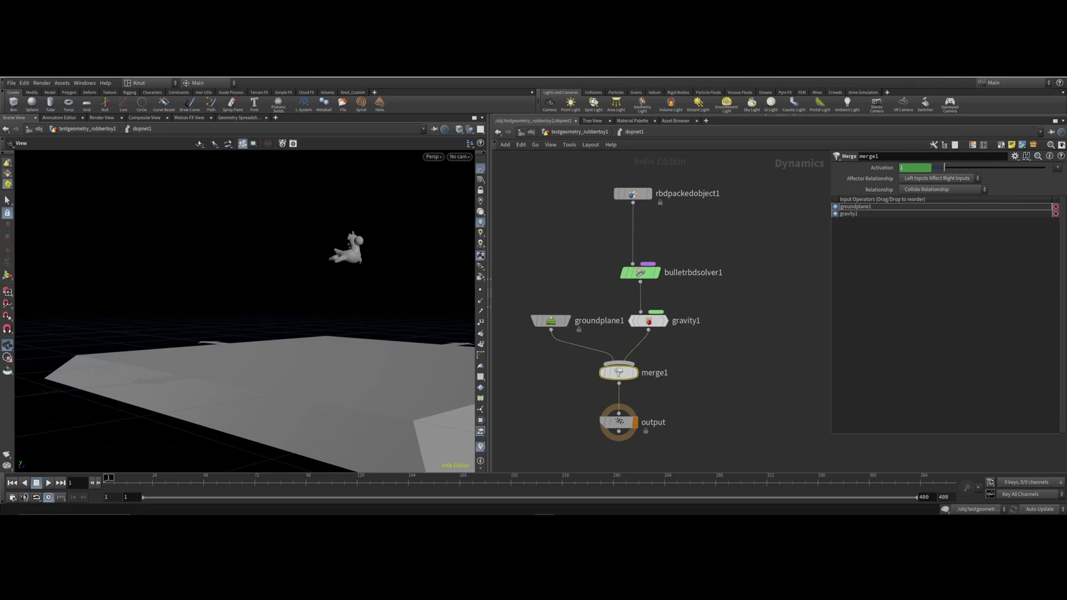
pyautogui.moveTo(764, 330); pyautogui.dragTo(722, 307, button='middle')
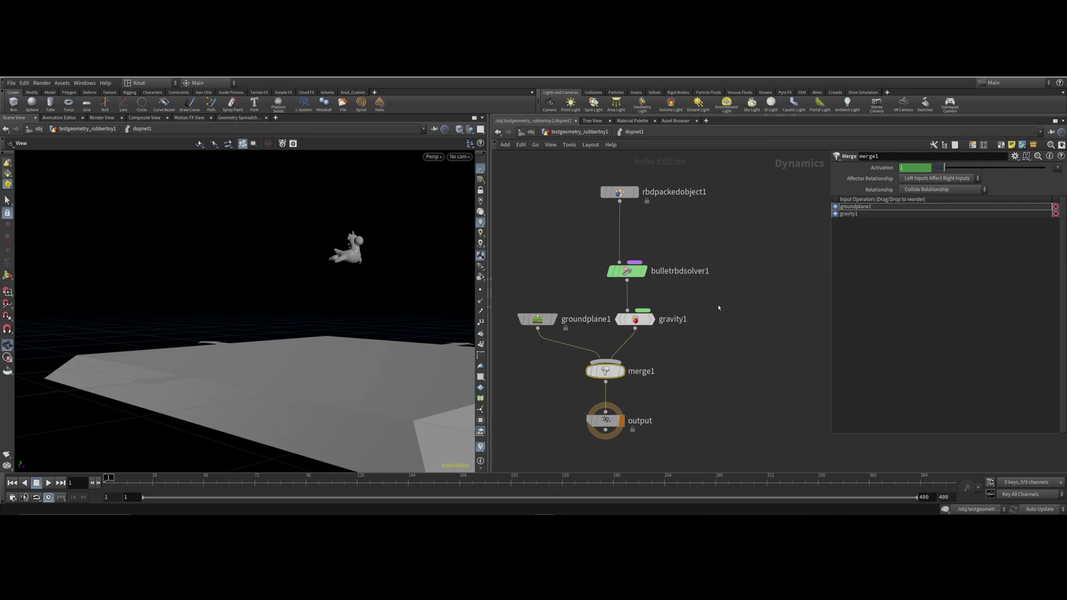
# Step: Go back up to the geometry network and move the rubber toy node further above the pack node
pyautogui.press('u')
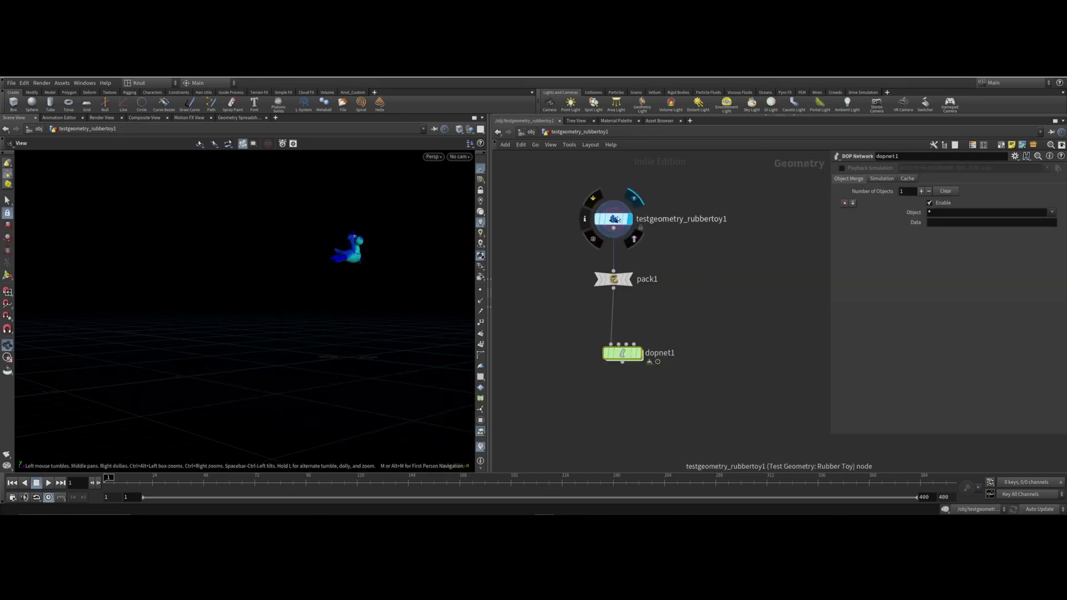
pyautogui.moveTo(615, 219); pyautogui.dragTo(615, 176)
pyautogui.press('h')
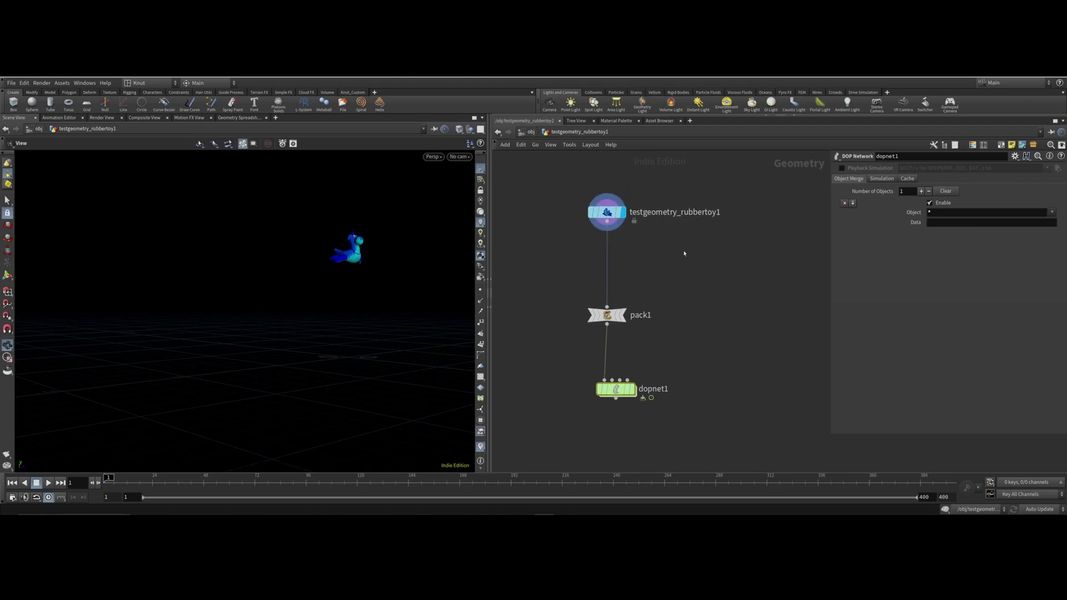
# Step: Add a Grid node beside the rubber toy node, set it as the displayed node, and show its points in the viewport
pyautogui.press('Tab')
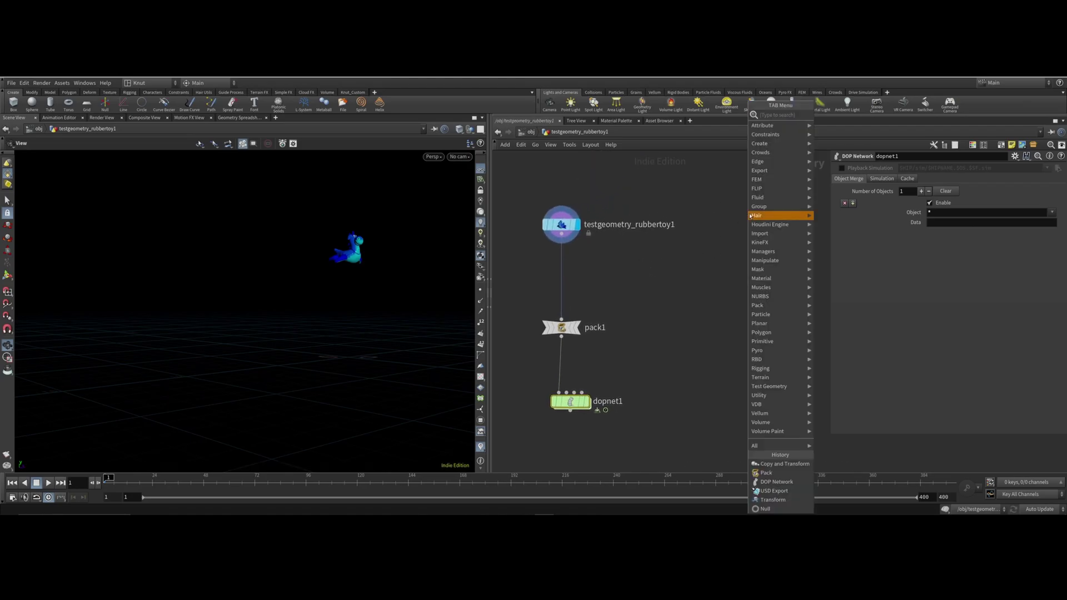
pyautogui.write('grid')
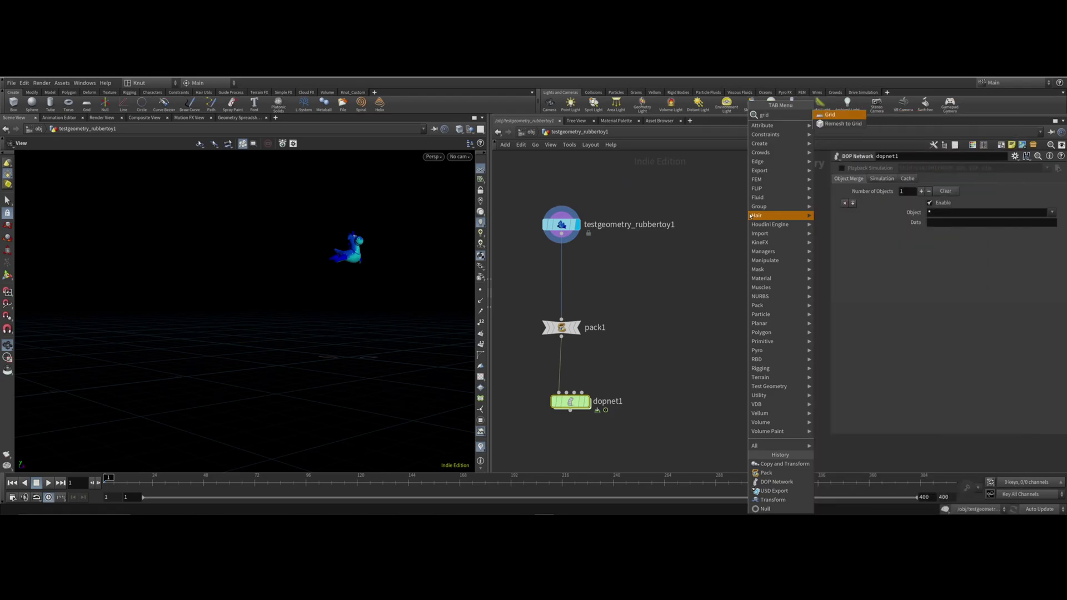
pyautogui.press('Return')
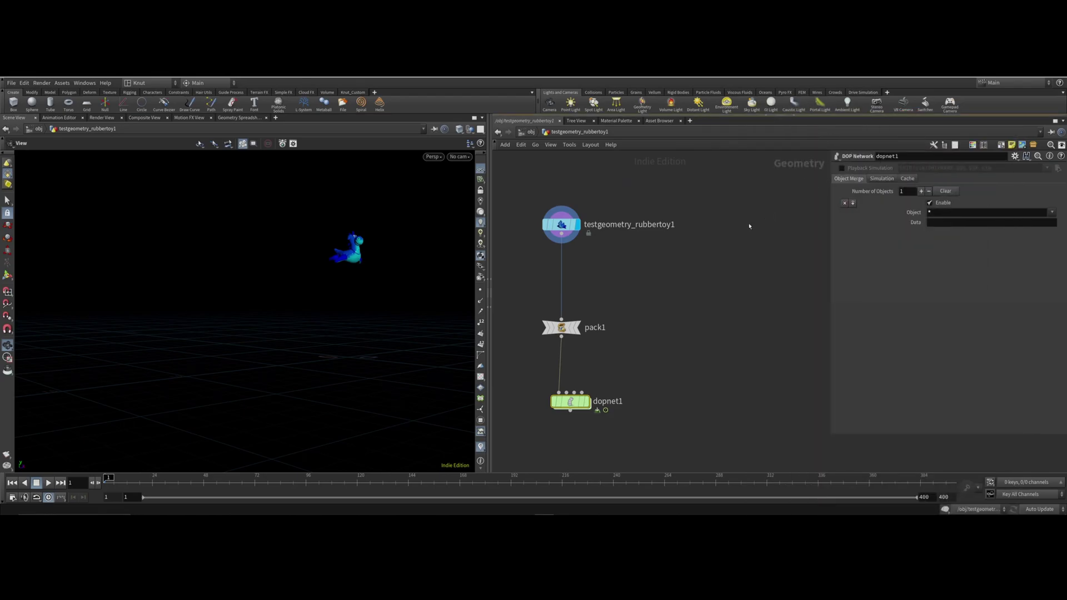
pyautogui.click(749, 226)
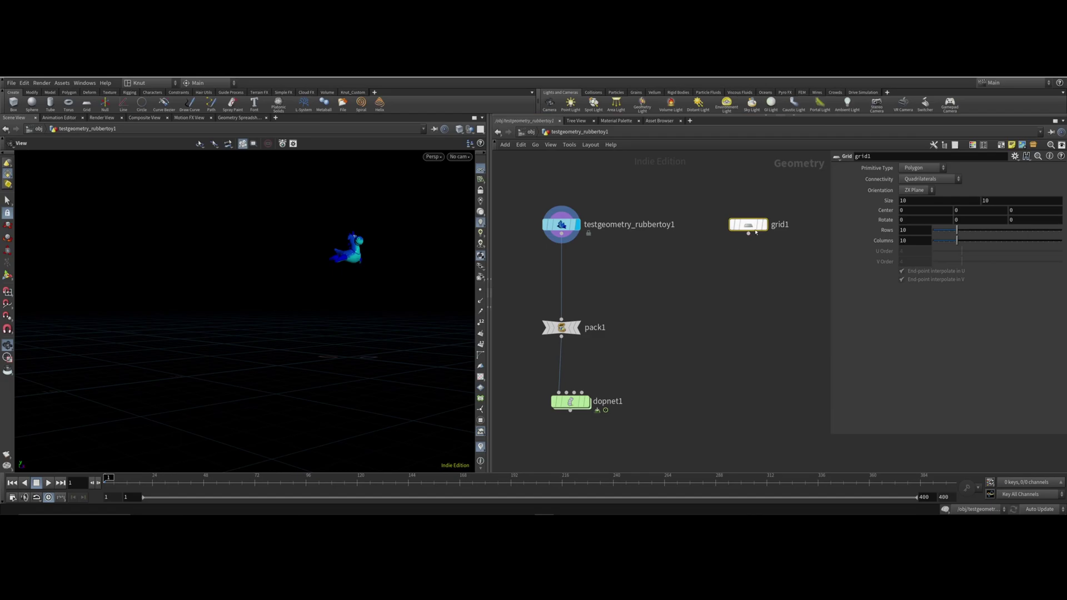
pyautogui.click(780, 211)
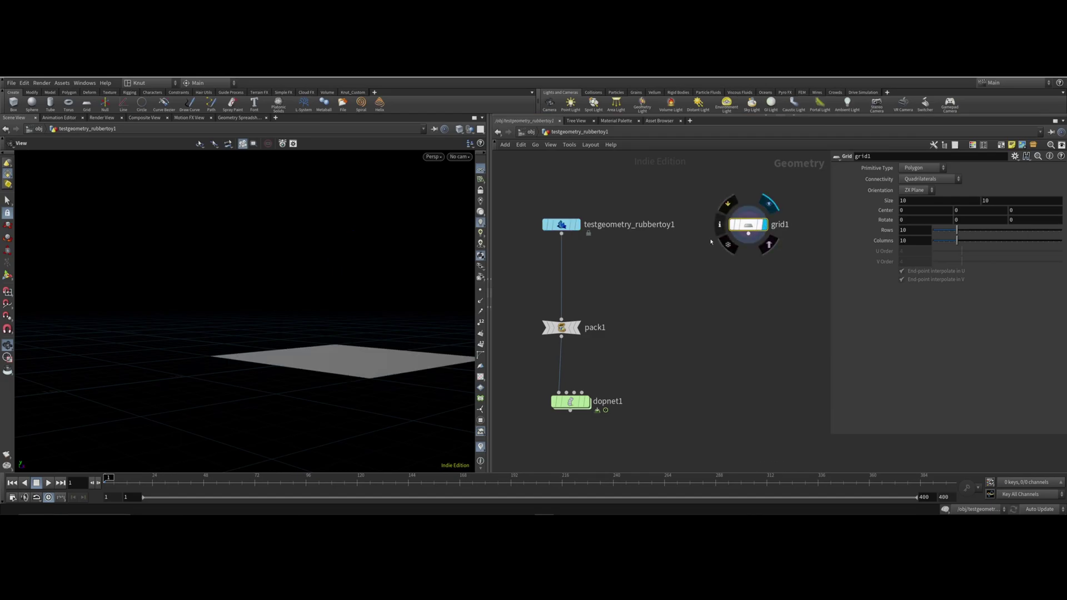
pyautogui.click(481, 289)
pyautogui.moveTo(361, 289); pyautogui.dragTo(359, 355)
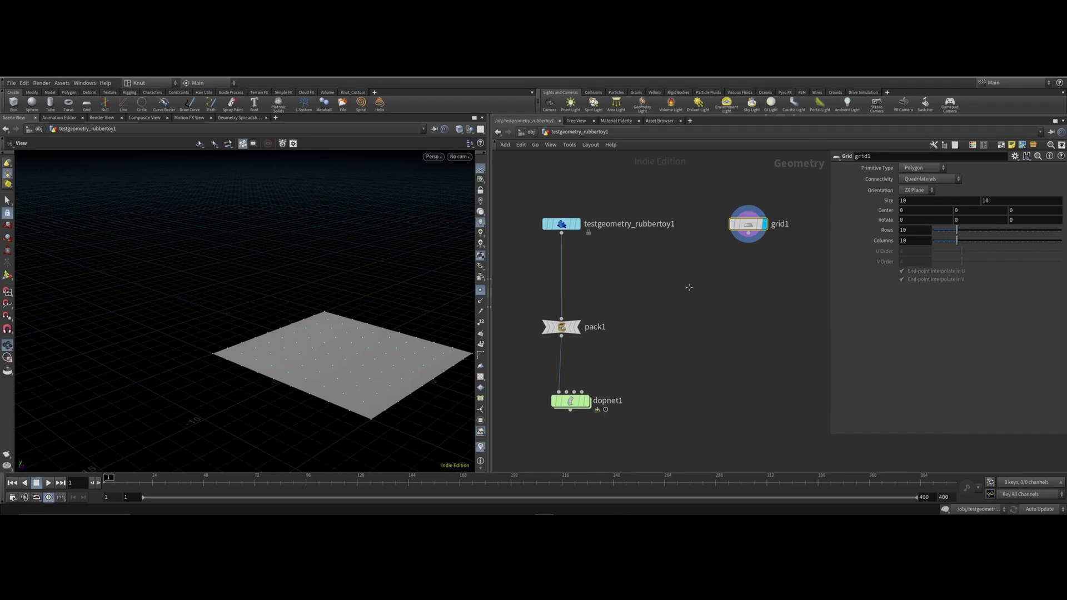
# Step: Add a Copy to Points node between and below the rubber toy and grid nodes, and show the grid's parameters
pyautogui.moveTo(689, 290); pyautogui.dragTo(656, 267, button='middle')
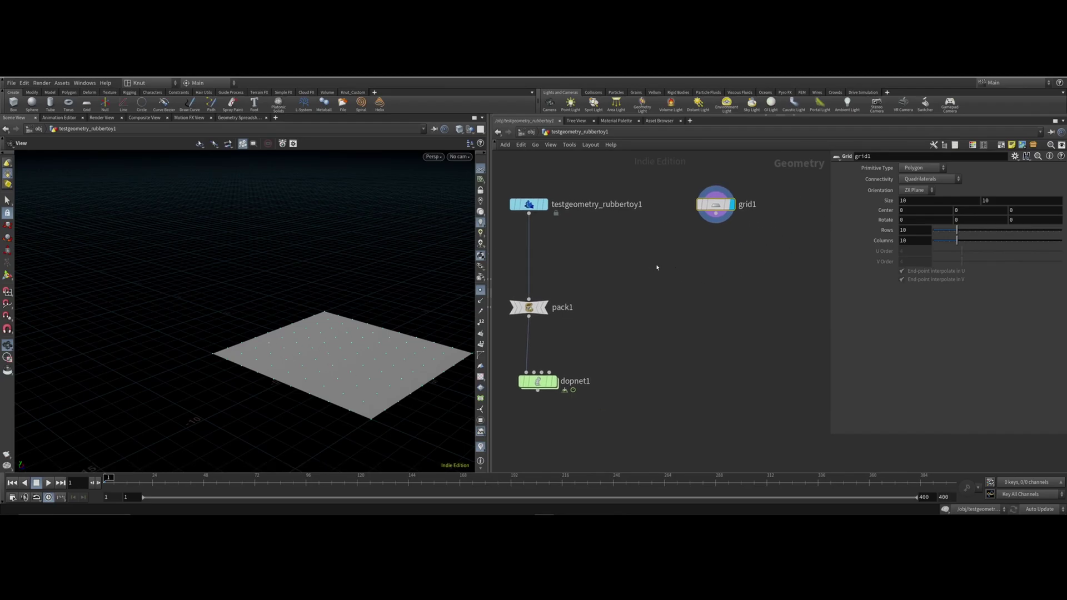
pyautogui.press('Tab')
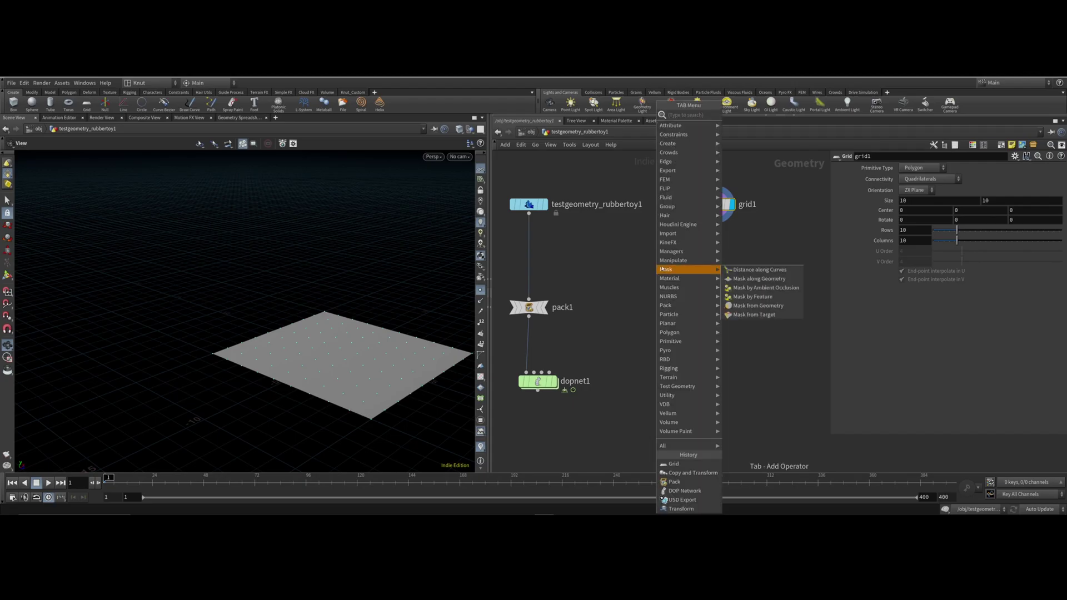
pyautogui.write('copy')
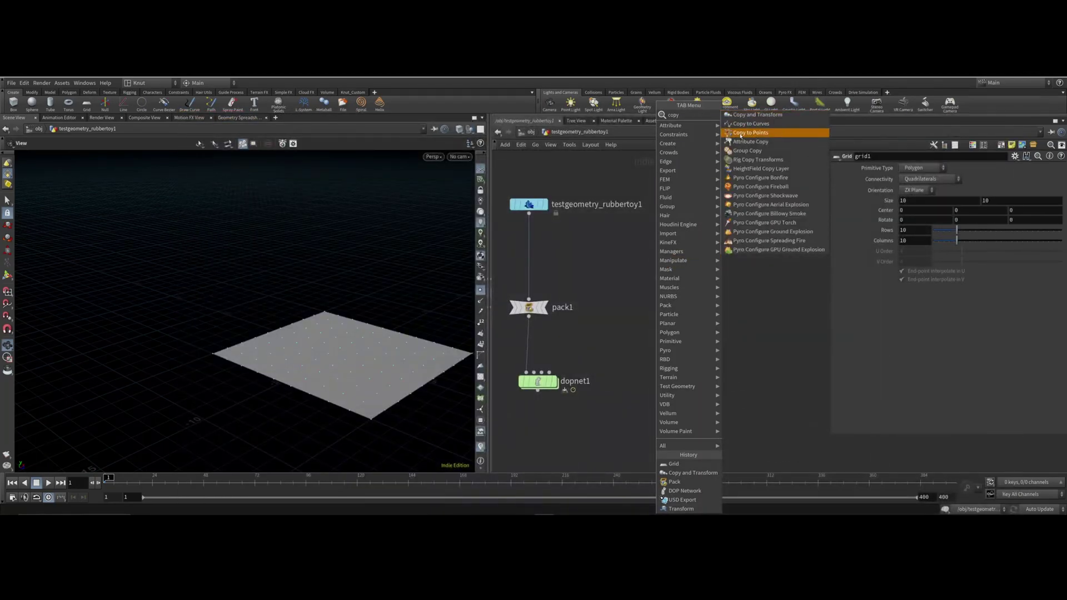
pyautogui.click(750, 133)
pyautogui.click(628, 257)
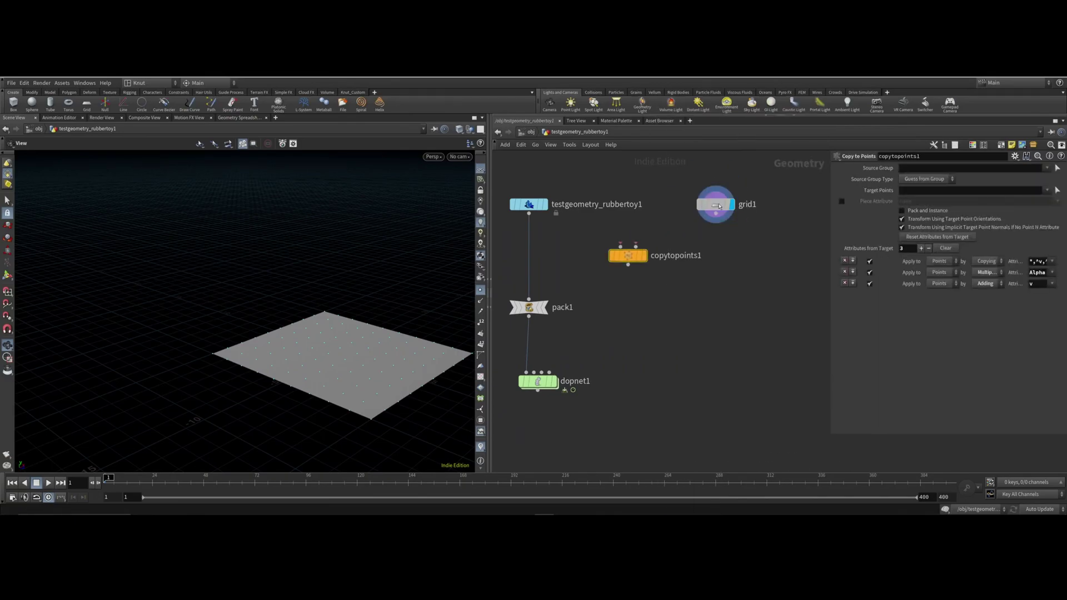
pyautogui.click(717, 206)
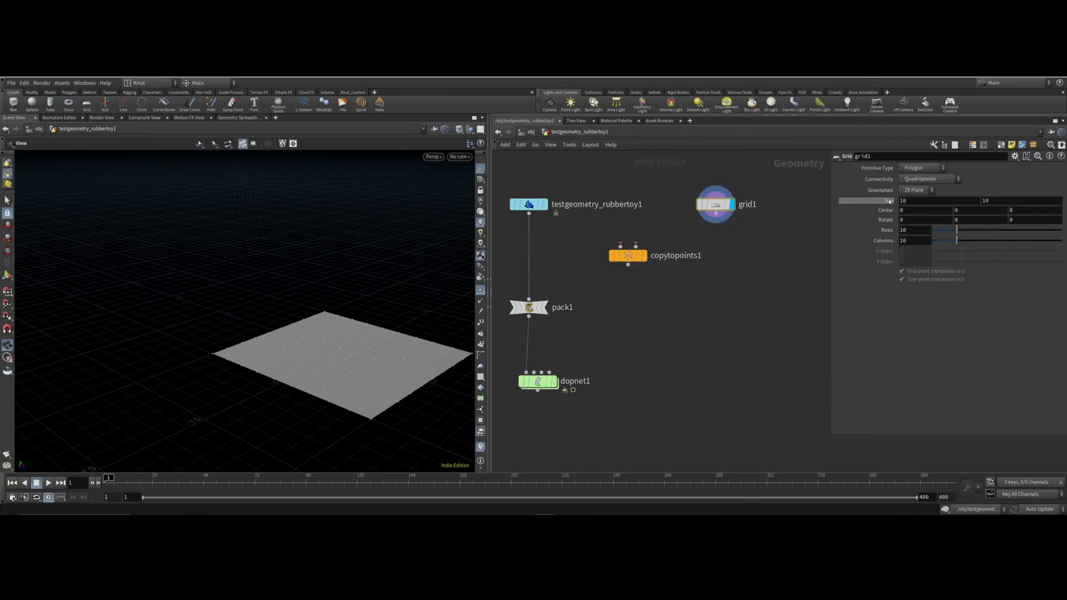
# Step: Set the grid's size to 36 by 36
pyautogui.moveTo(883, 200); pyautogui.dragTo(987, 181, button='middle')
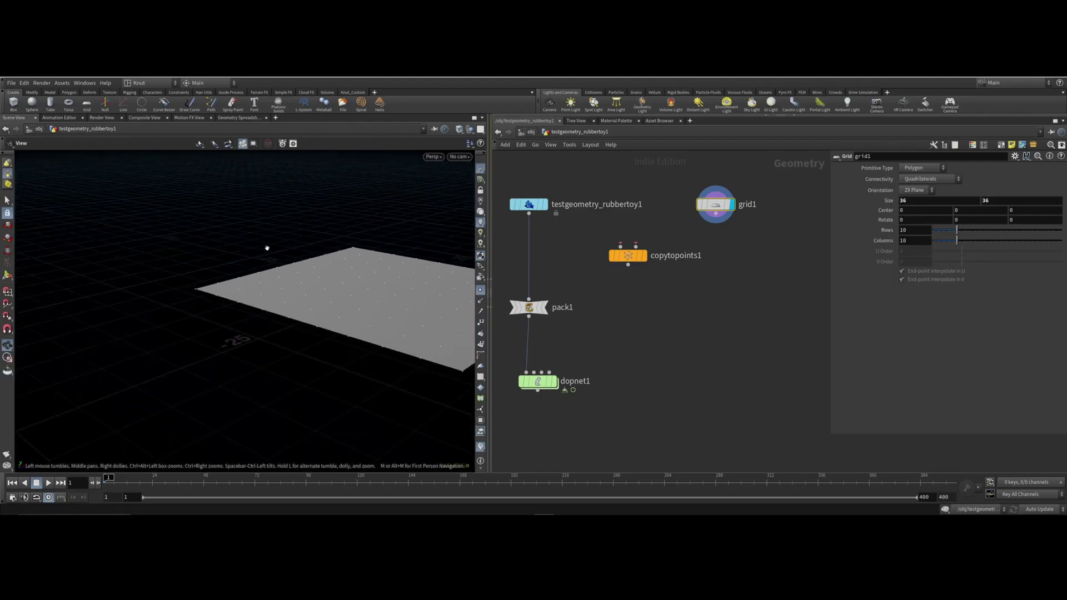
pyautogui.moveTo(267, 249); pyautogui.dragTo(231, 255)
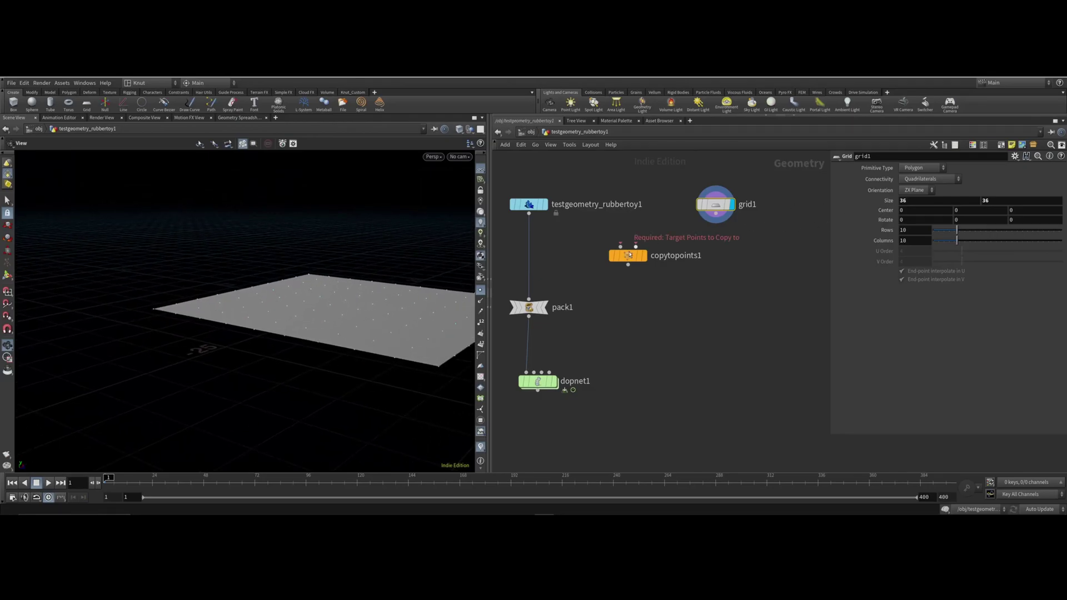
# Step: Wire the rubber toy and grid into Copy to Points, feed its output into the pack node, and display the copies
pyautogui.moveTo(528, 214); pyautogui.dragTo(620, 246)
pyautogui.moveTo(716, 222); pyautogui.dragTo(614, 256)
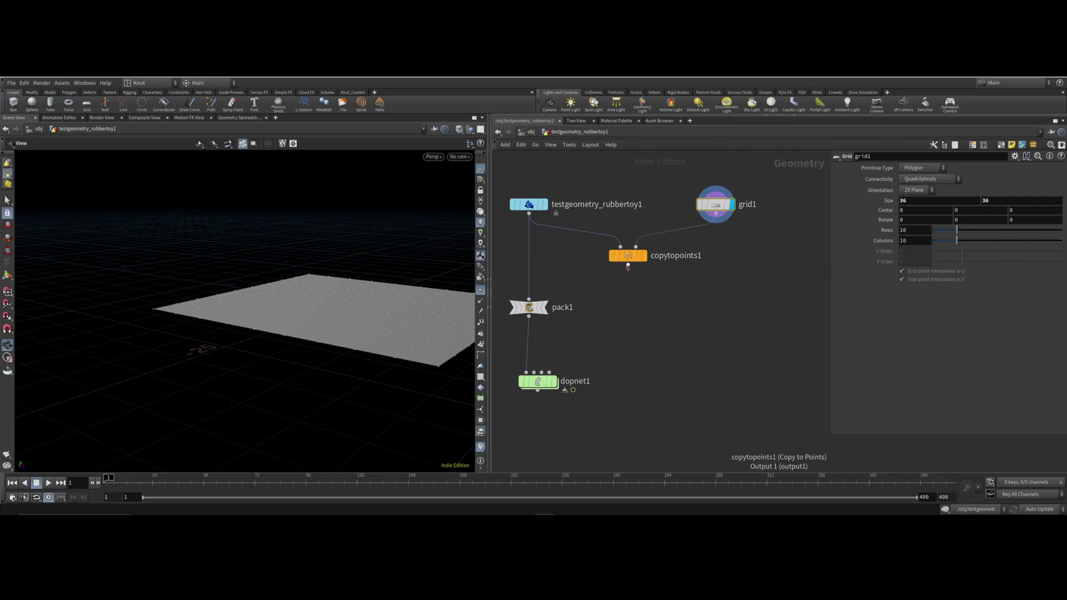
pyautogui.moveTo(628, 265); pyautogui.dragTo(535, 285)
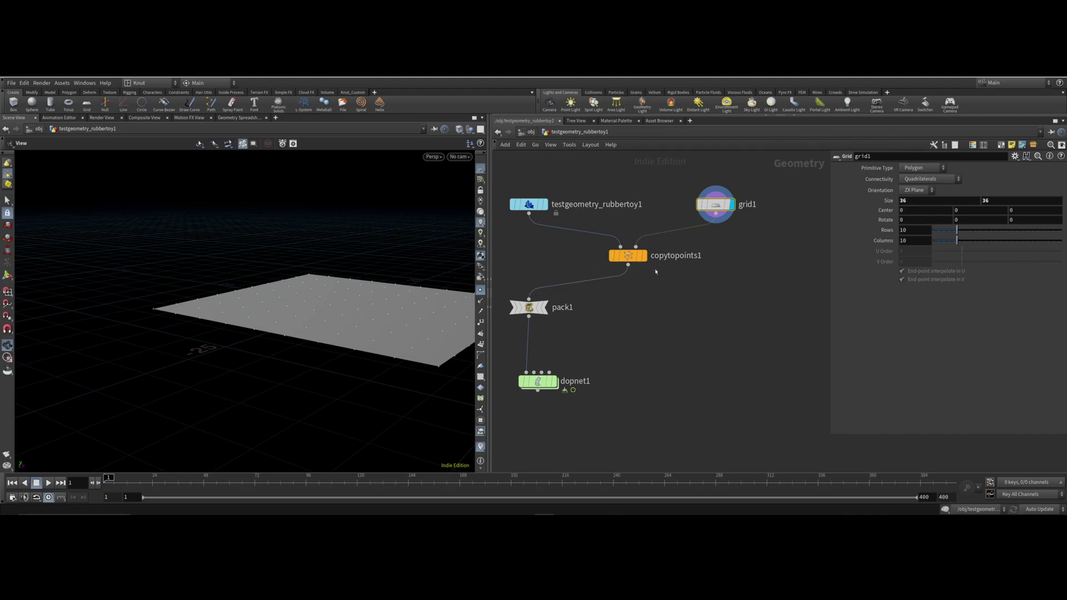
pyautogui.click(645, 256)
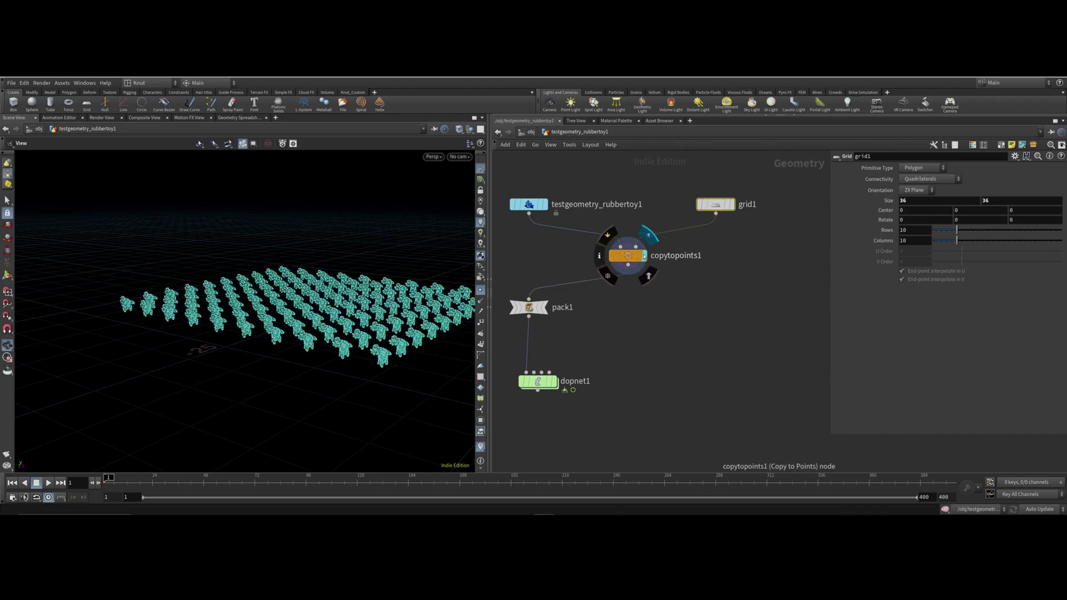
pyautogui.moveTo(267, 334); pyautogui.dragTo(311, 334)
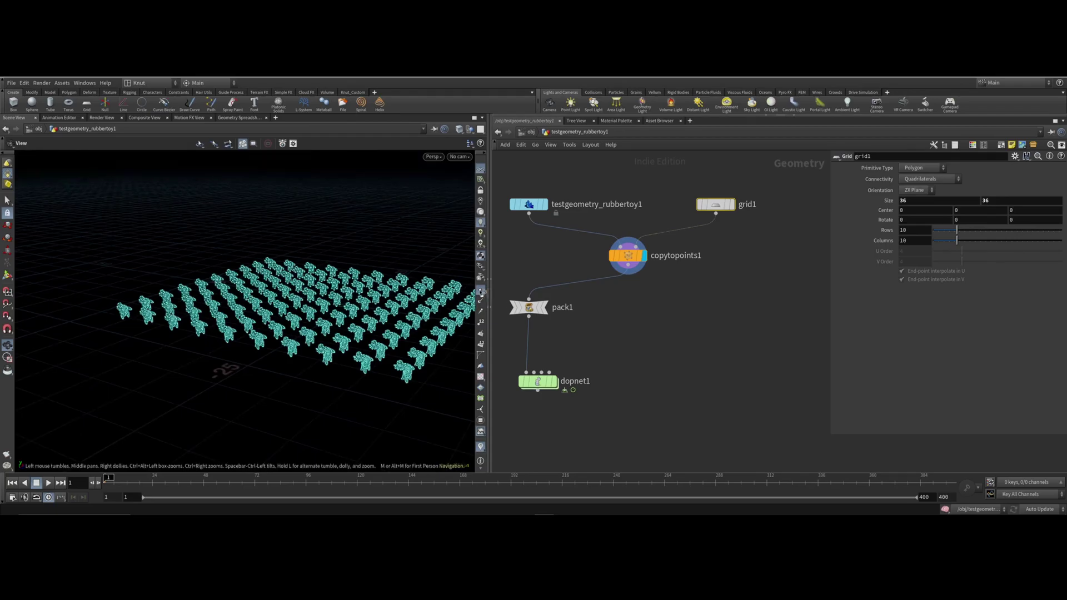
# Step: Turn off Transform Using Target Point Orientations on the Copy to Points node
pyautogui.click(629, 257)
pyautogui.click(902, 219)
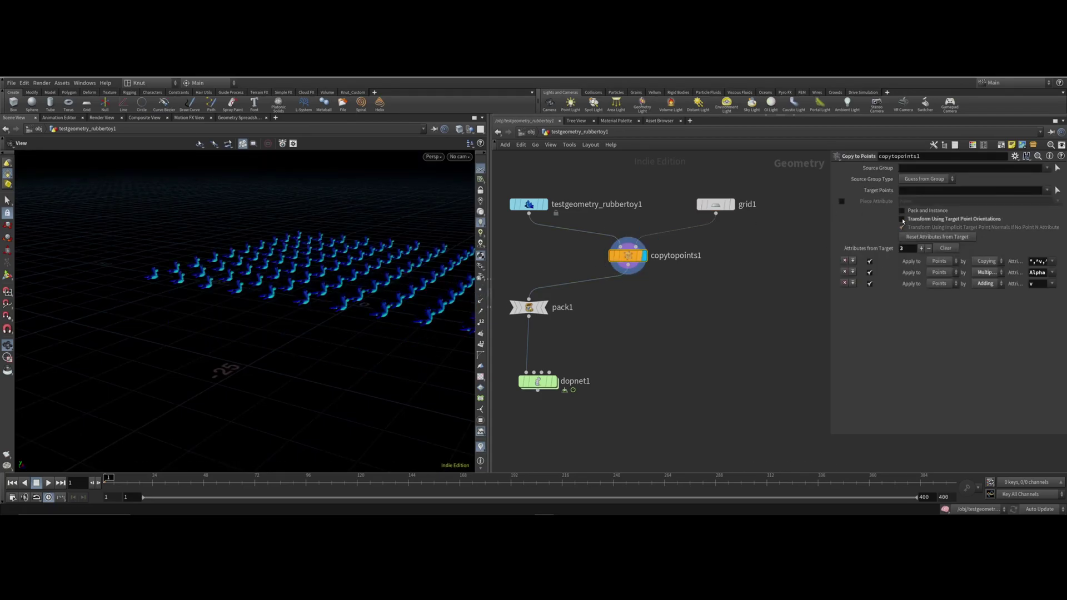
pyautogui.moveTo(333, 232); pyautogui.dragTo(437, 231)
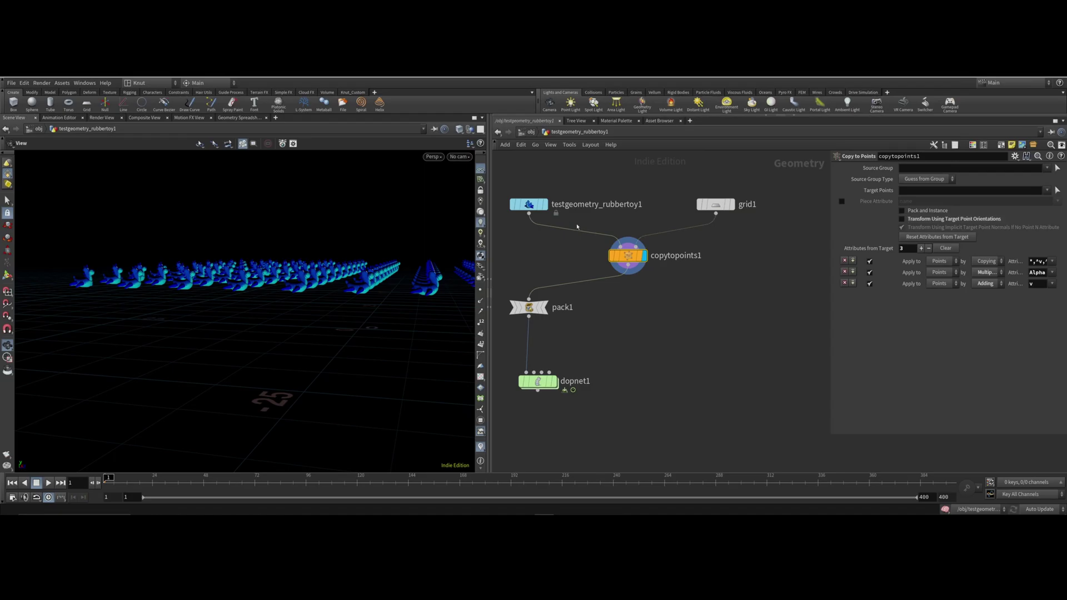
# Step: Select the DOP network node and make it the displayed node
pyautogui.moveTo(577, 226); pyautogui.dragTo(579, 217, button='middle')
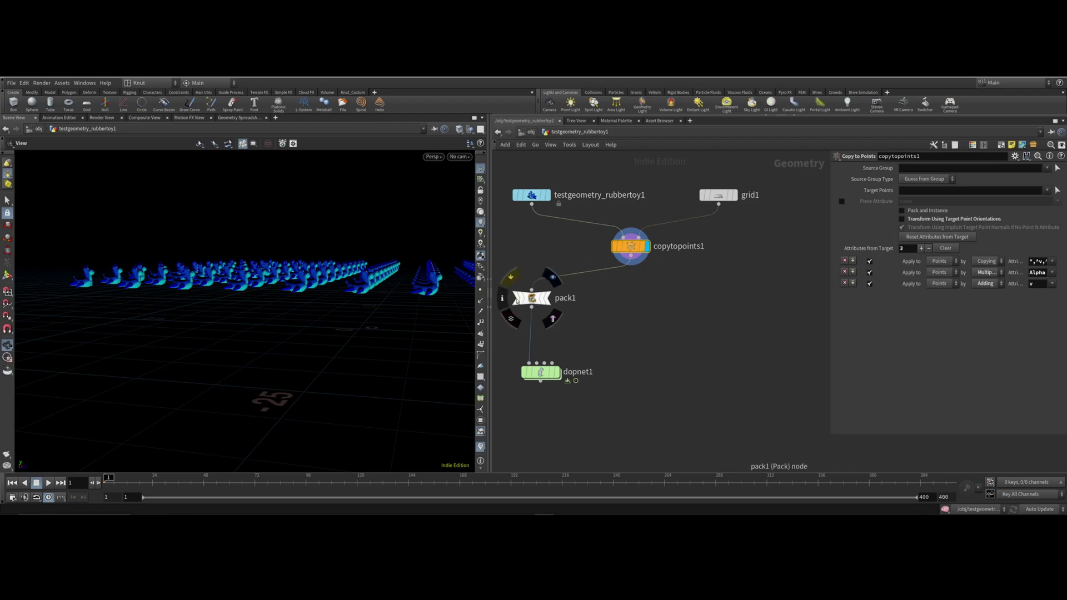
pyautogui.click(719, 194)
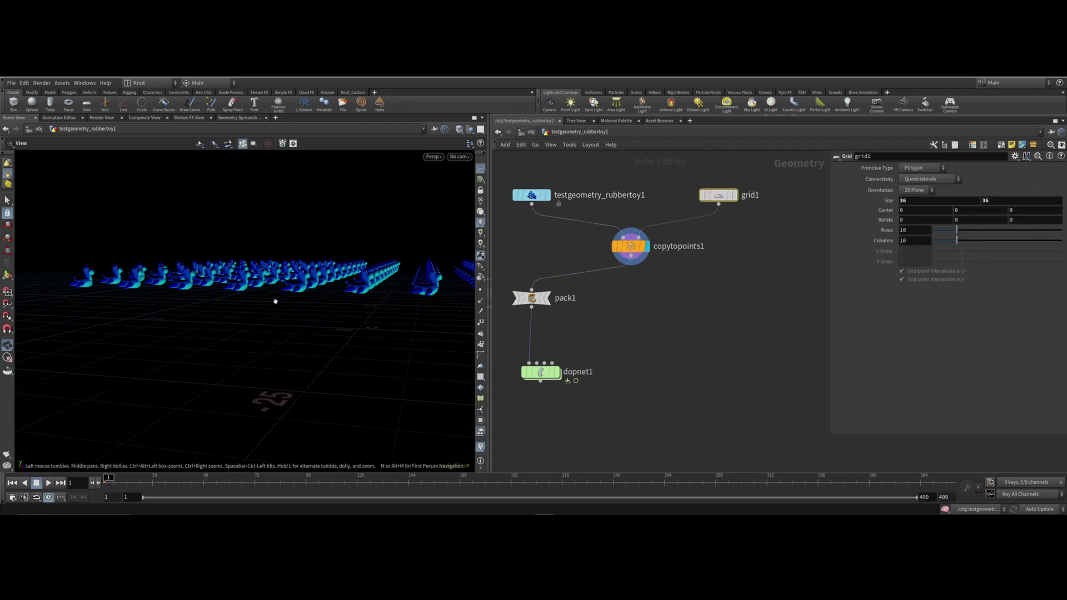
pyautogui.scroll(-5, 272, 325)
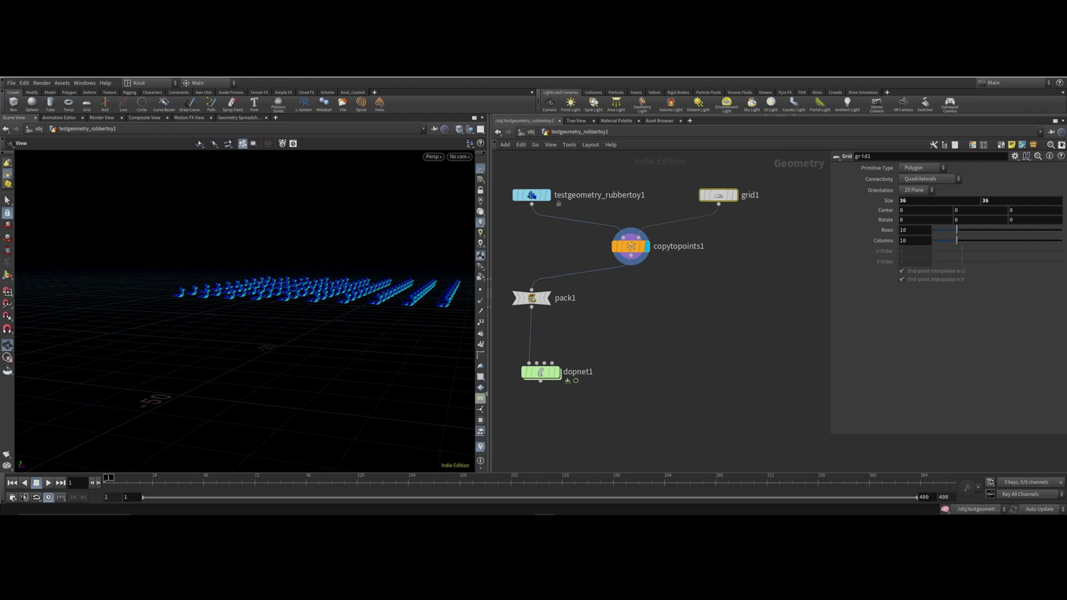
pyautogui.click(551, 366)
pyautogui.click(569, 364)
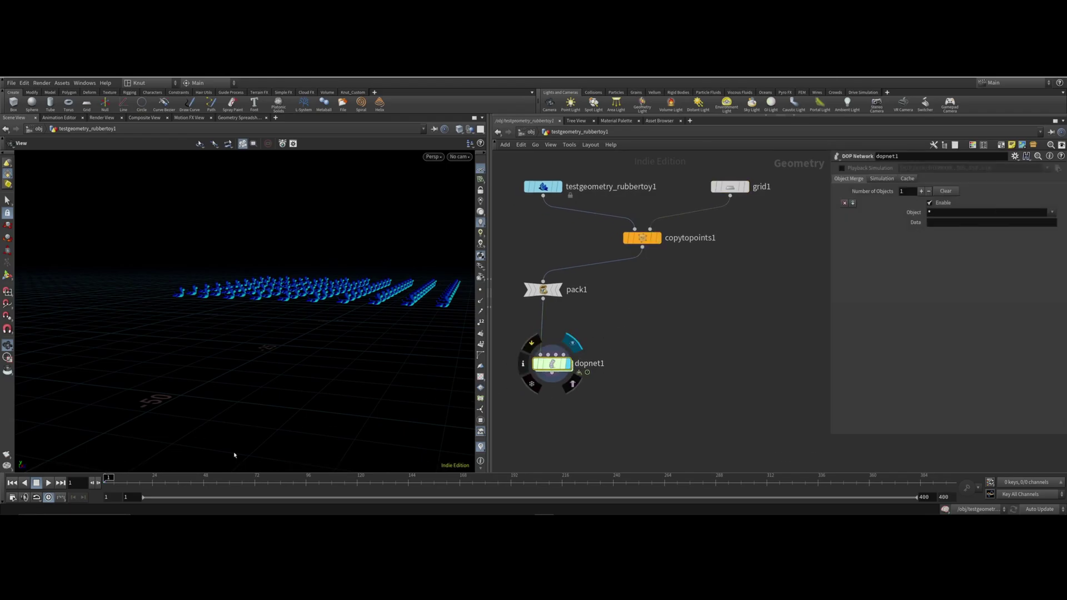
# Step: Play the simulation twice from the first frame to watch the copied toys fall, and rewind to frame 1
pyautogui.click(48, 482)
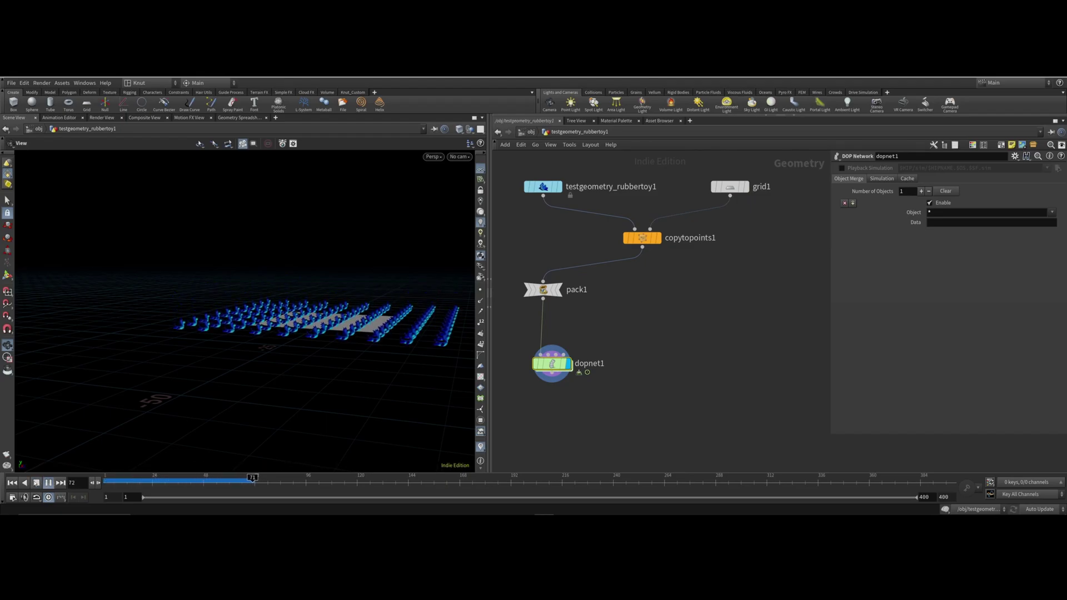
pyautogui.click(36, 482)
pyautogui.click(11, 482)
pyautogui.click(48, 482)
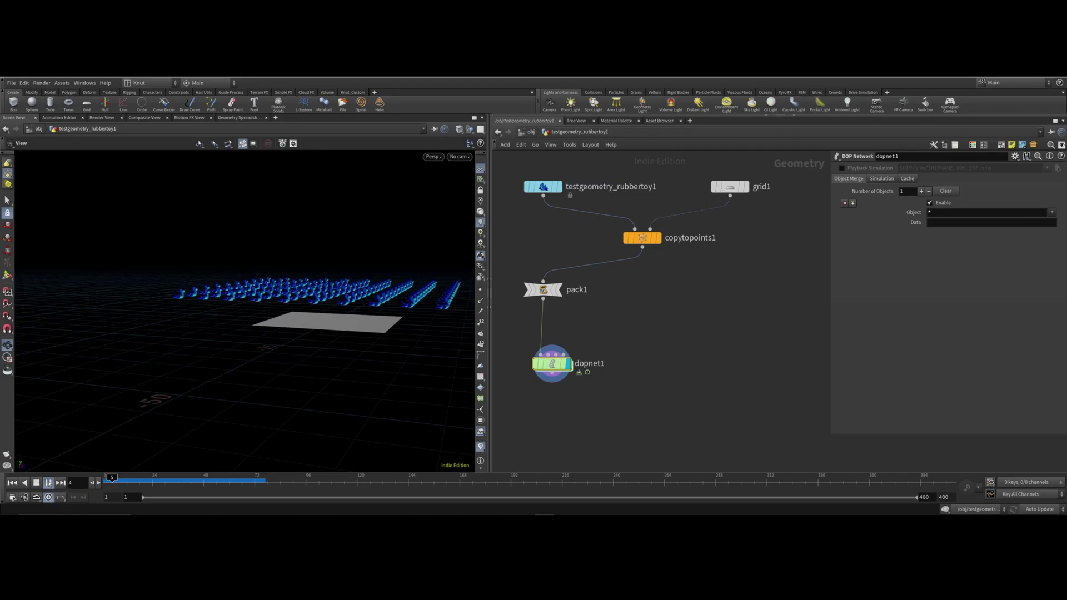
pyautogui.click(49, 482)
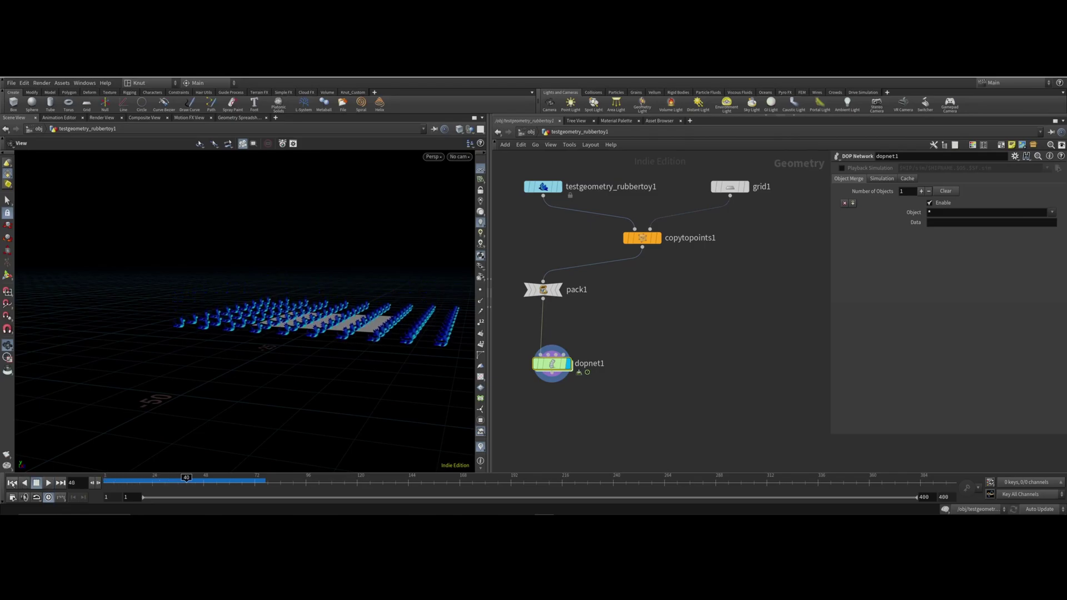
pyautogui.click(12, 483)
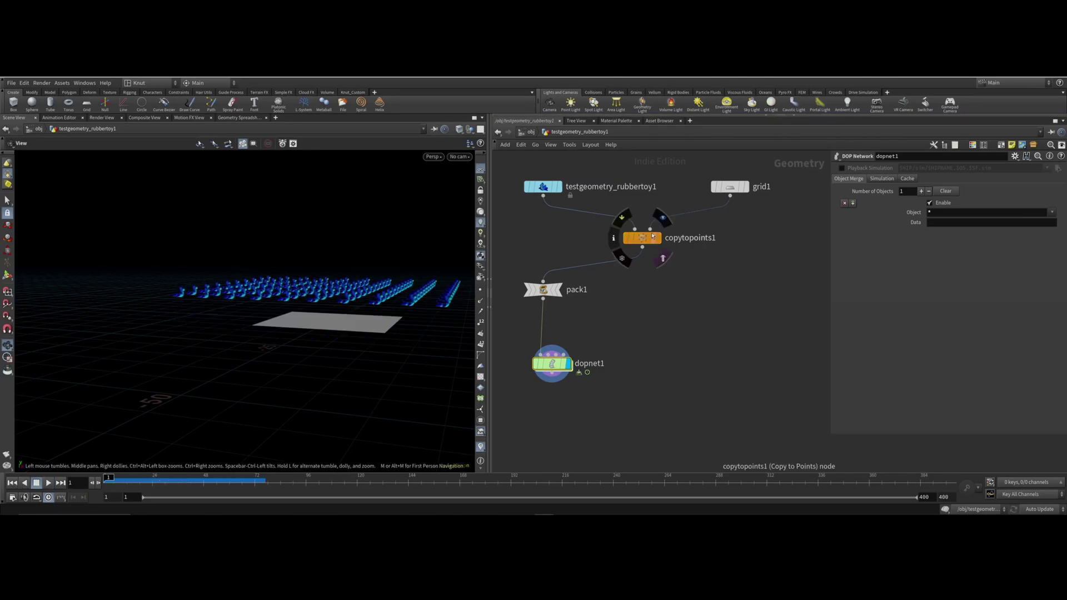
# Step: Enable Pack and Instance on the Copy to Points node and bypass the separate pack node
pyautogui.click(640, 237)
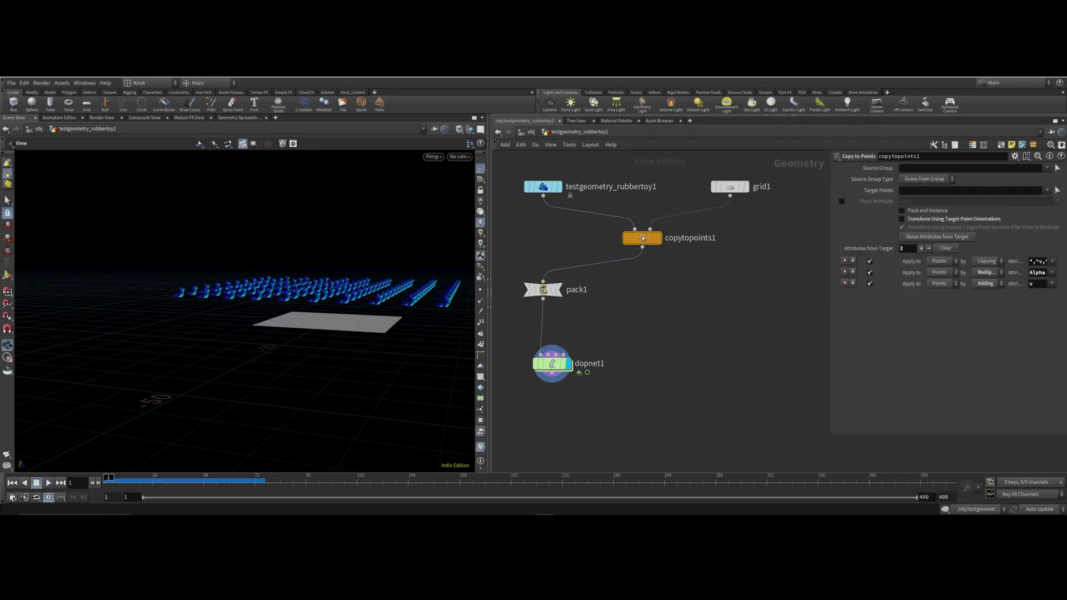
pyautogui.click(902, 211)
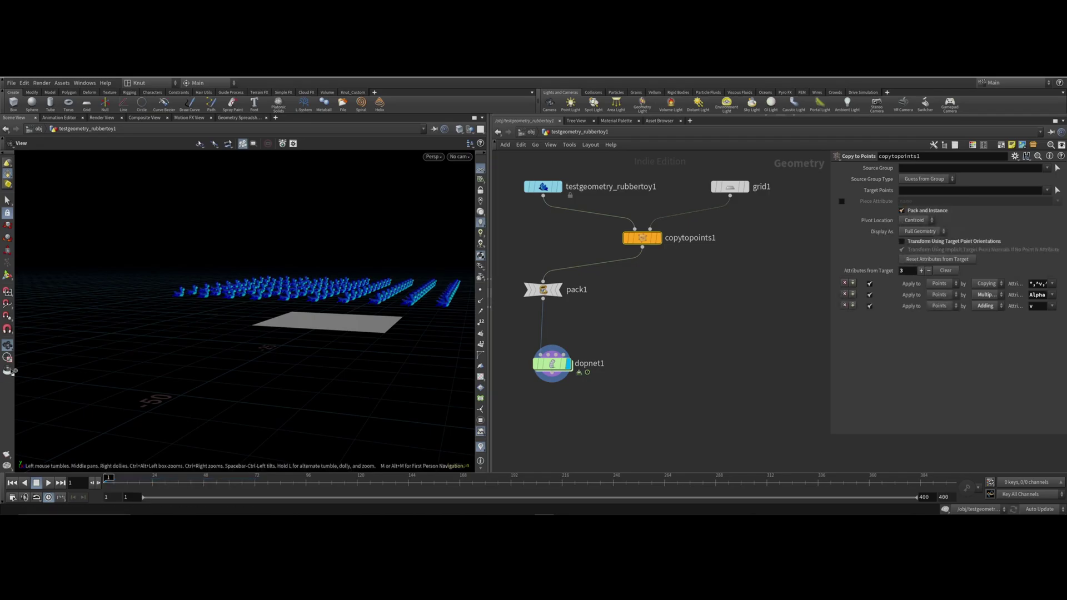
pyautogui.moveTo(529, 291)
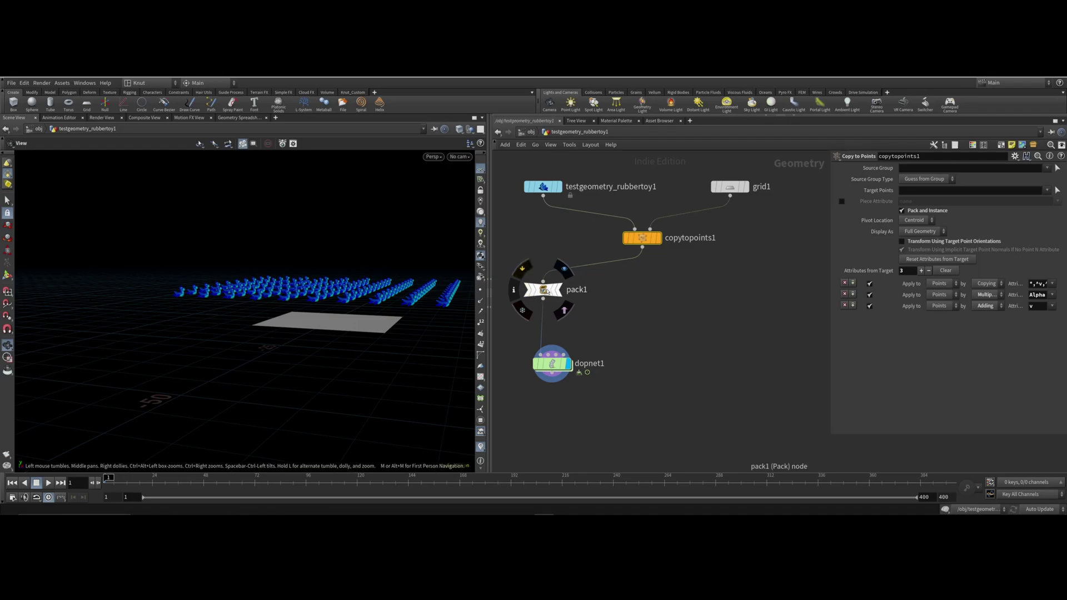
pyautogui.moveTo(543, 290); pyautogui.dragTo(543, 296)
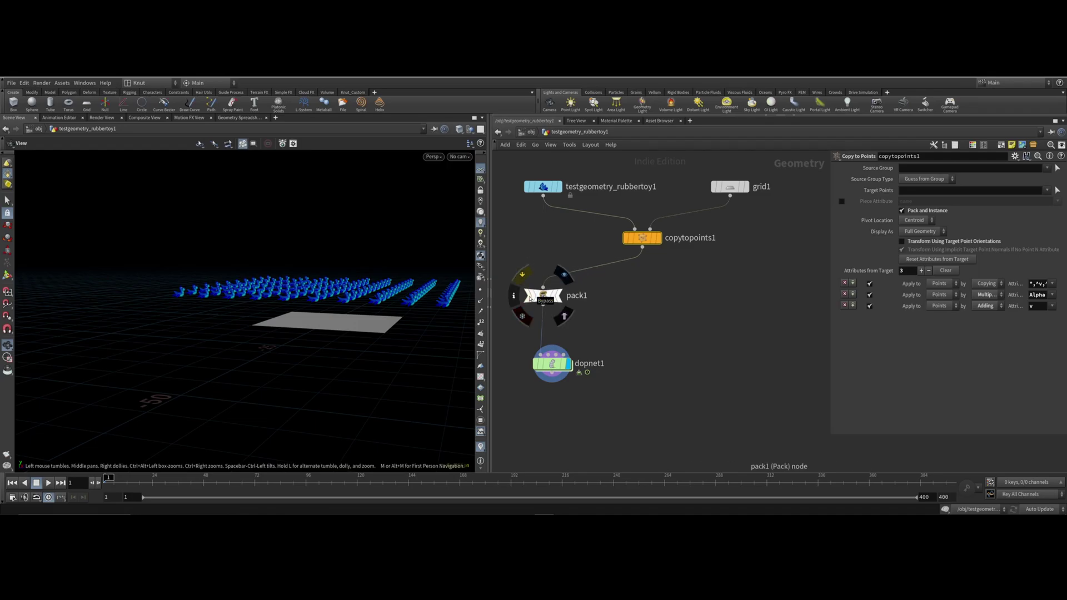
pyautogui.click(530, 297)
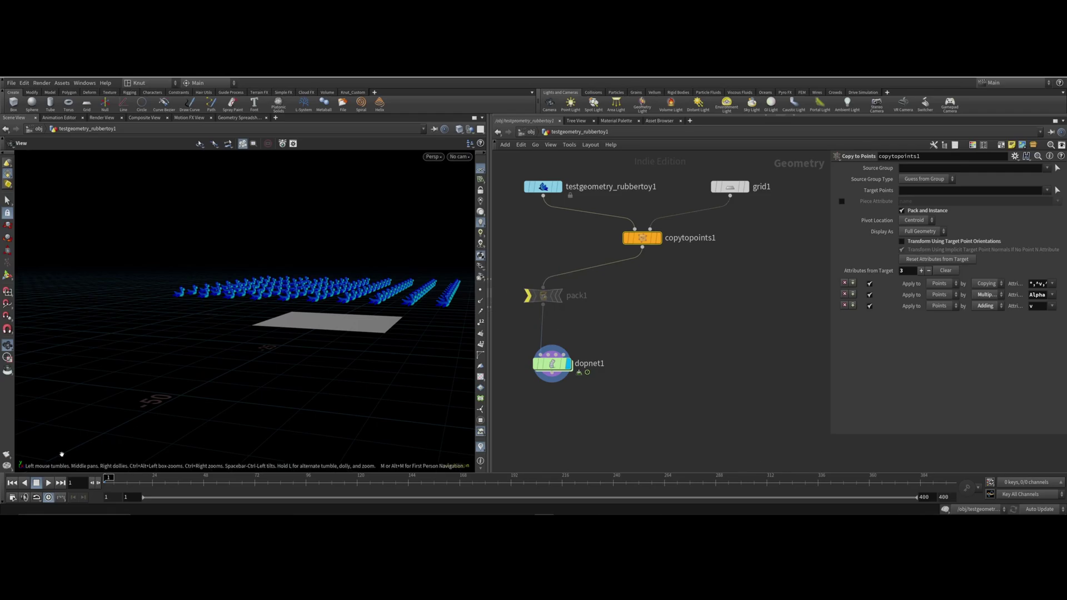
# Step: Play the simulation of the packed, instanced toys and stop it
pyautogui.click(49, 483)
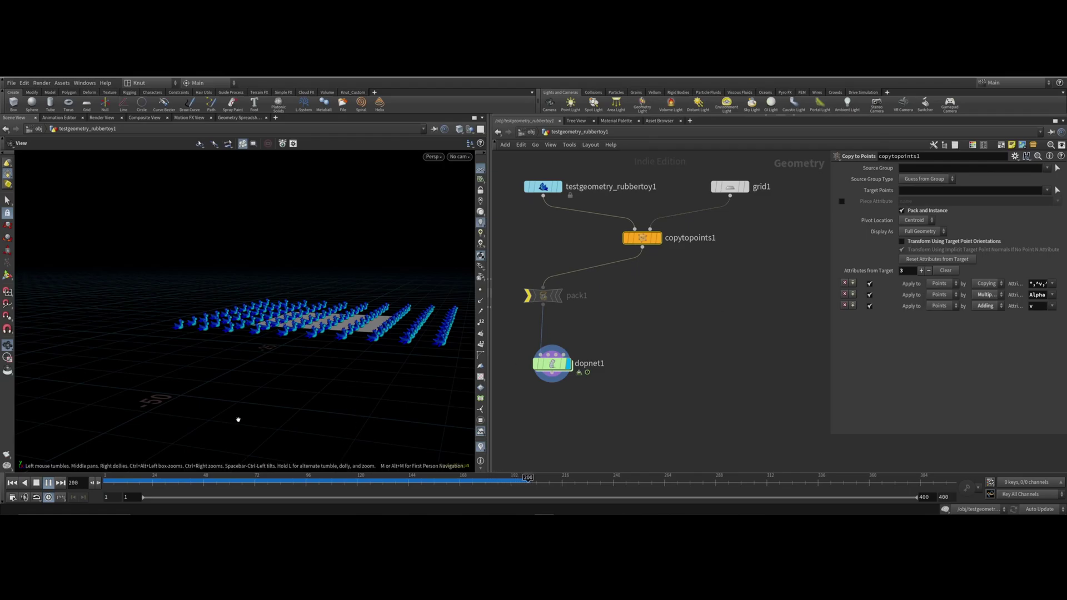
pyautogui.click(36, 482)
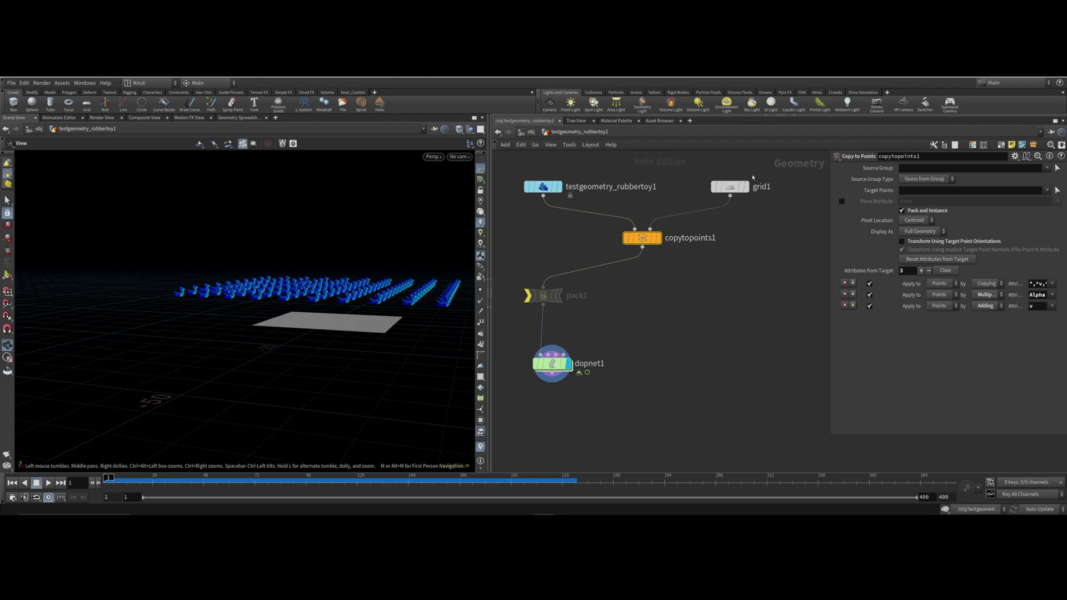
# Step: Move the grid node up and insert a Point Wrangle node between the grid and Copy to Points
pyautogui.moveTo(728, 187); pyautogui.dragTo(734, 165)
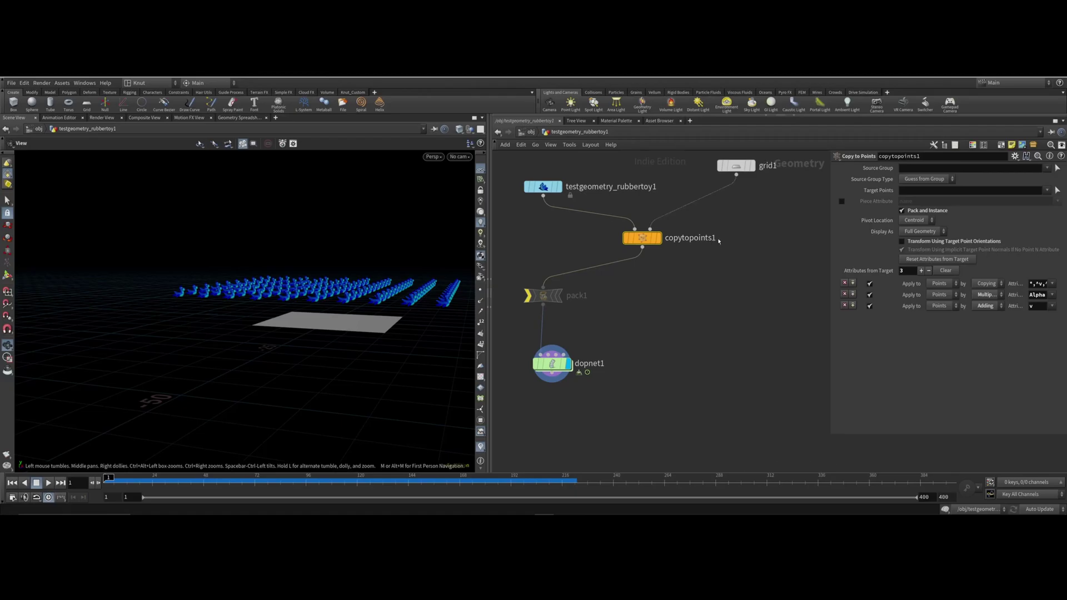
pyautogui.press('Tab')
pyautogui.write('poin')
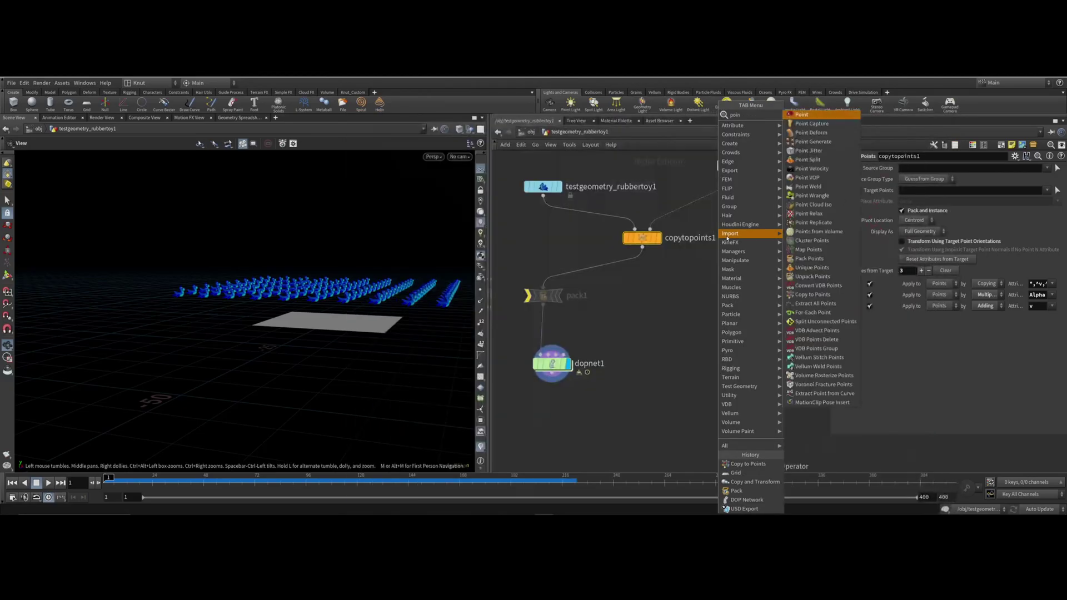
pyautogui.write('twr')
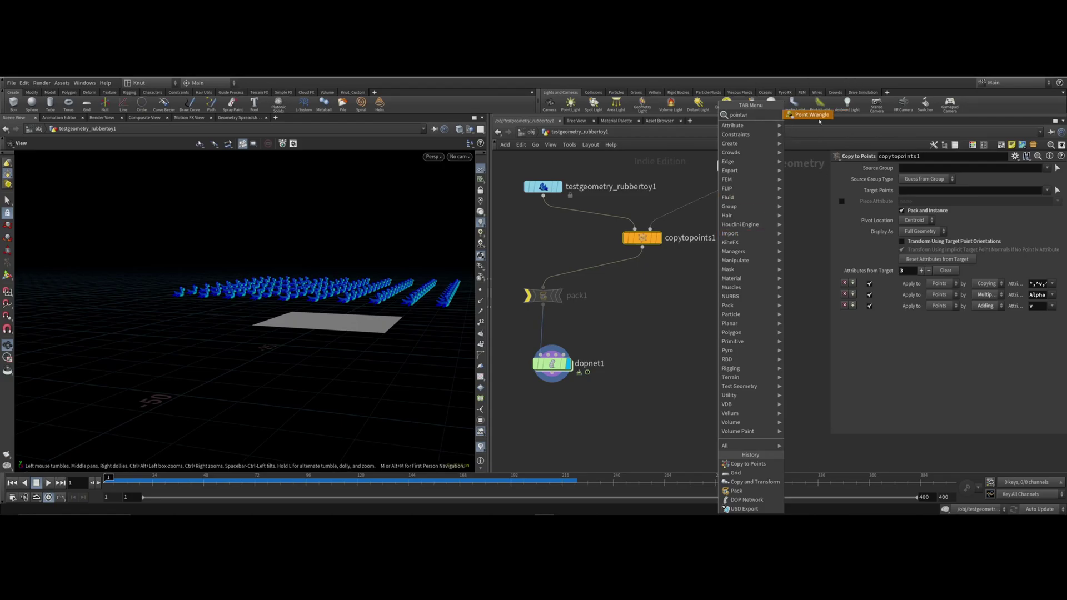
pyautogui.click(811, 115)
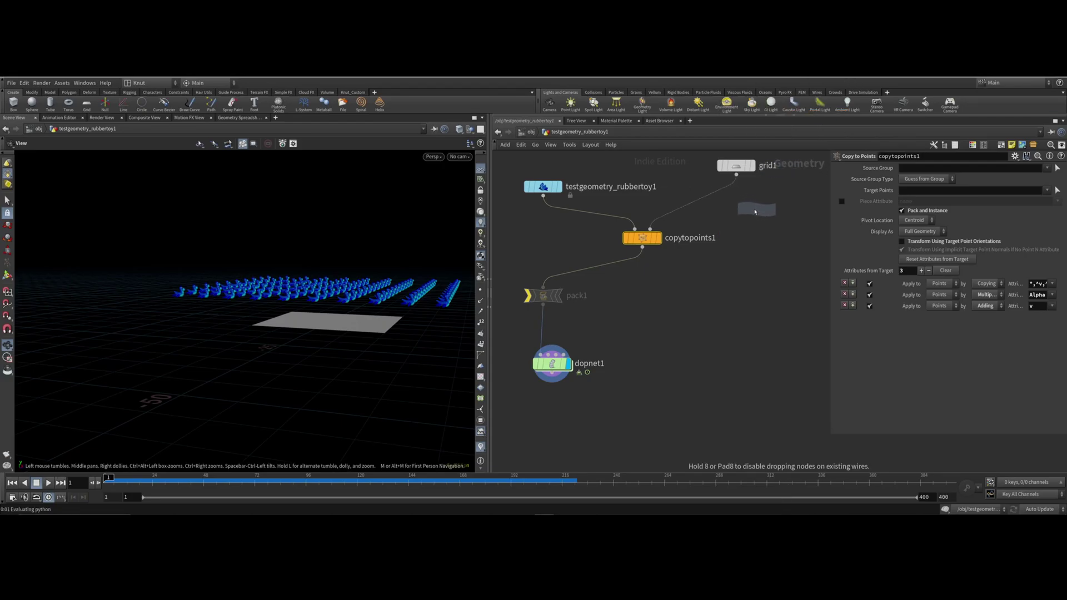
pyautogui.click(745, 215)
pyautogui.moveTo(746, 214); pyautogui.dragTo(696, 202)
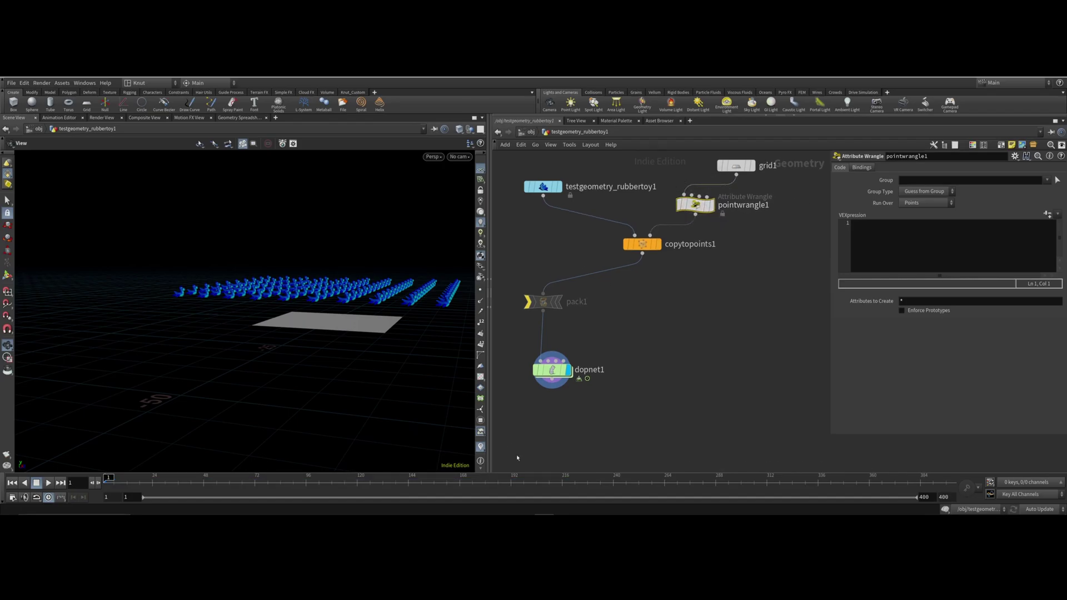
pyautogui.moveTo(396, 514)
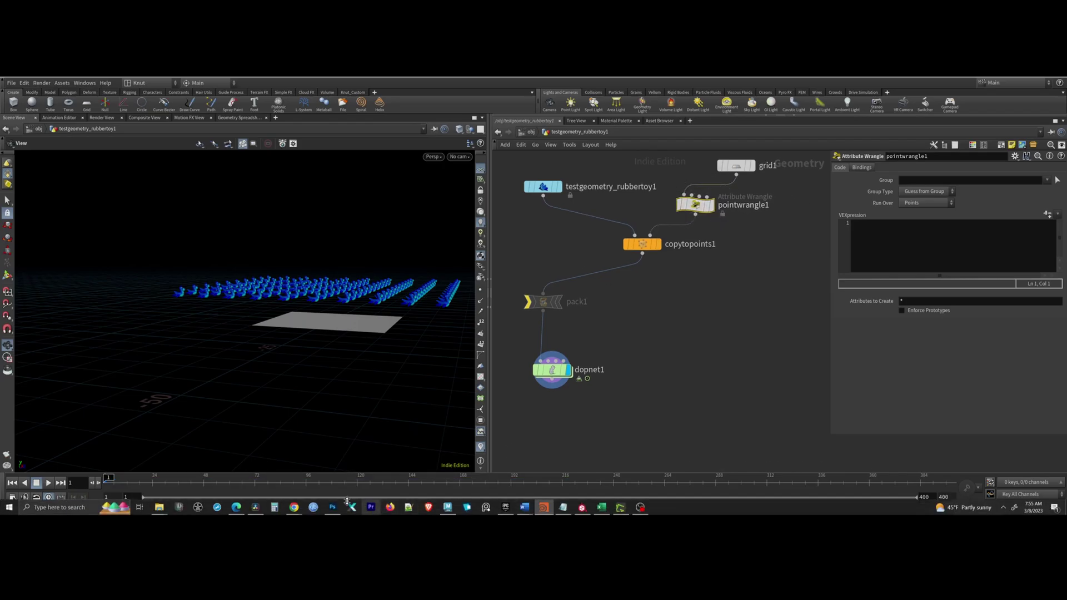
pyautogui.click(565, 510)
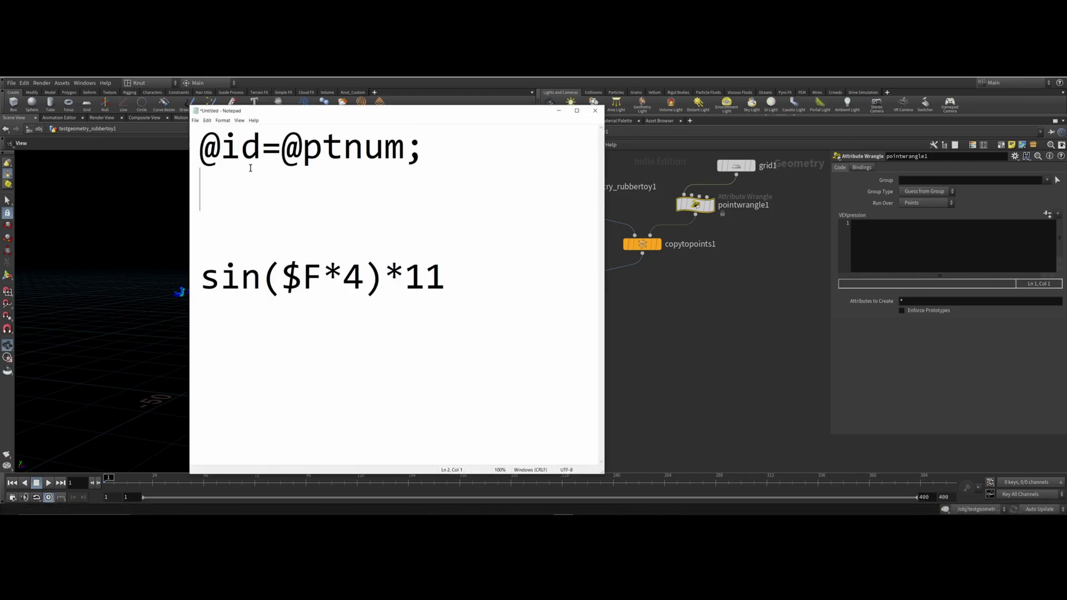
pyautogui.moveTo(202, 150); pyautogui.dragTo(212, 148)
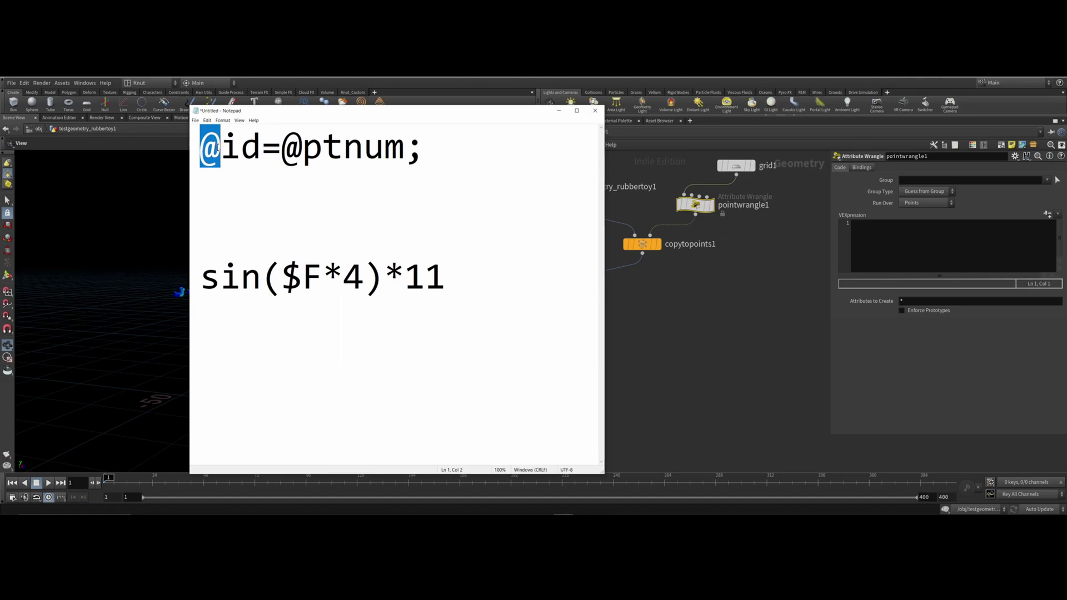
pyautogui.moveTo(432, 148); pyautogui.dragTo(200, 147)
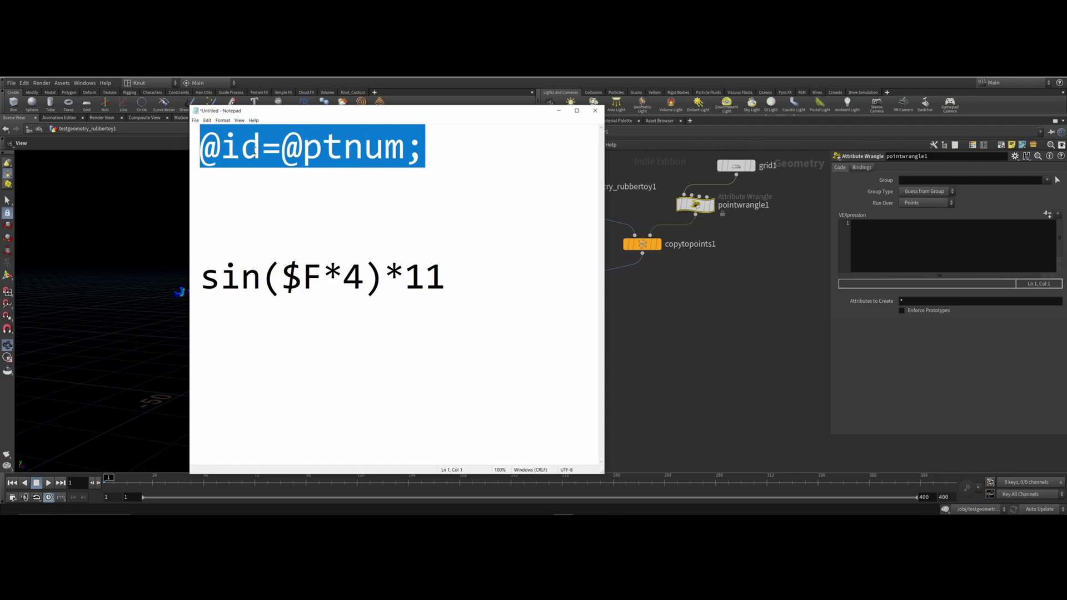
pyautogui.rightClick(253, 151)
pyautogui.click(218, 172)
pyautogui.click(888, 226)
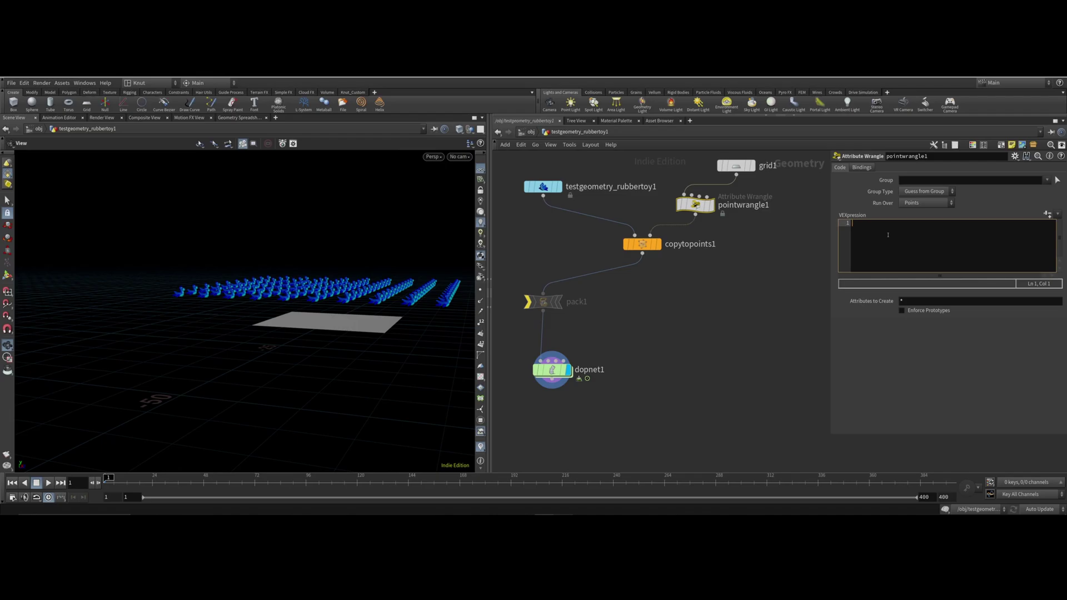
pyautogui.hotkey('ctrl', 'v')
pyautogui.click(924, 203)
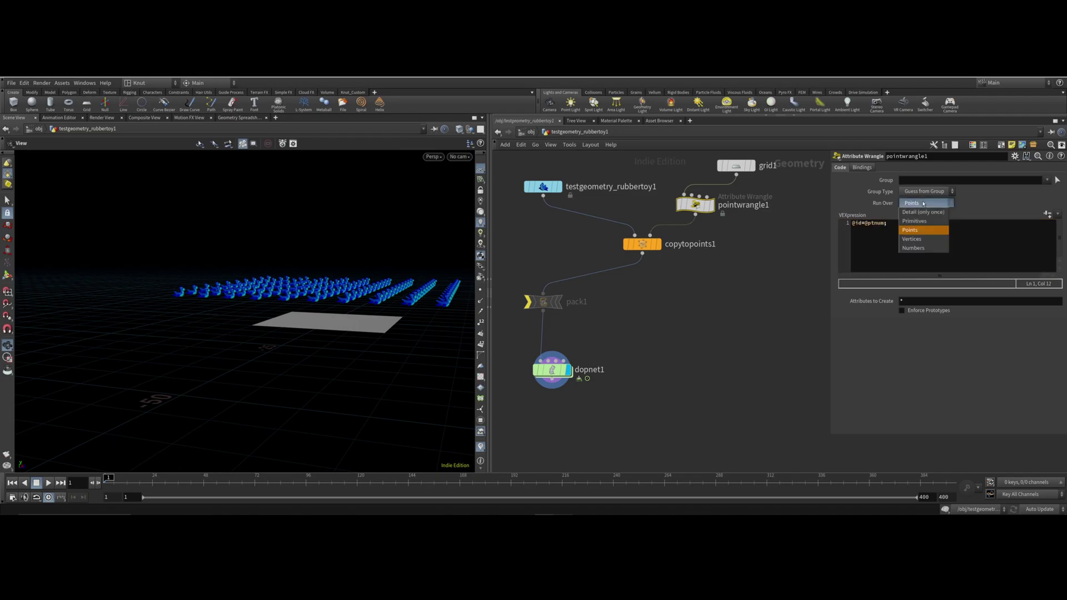
pyautogui.click(924, 203)
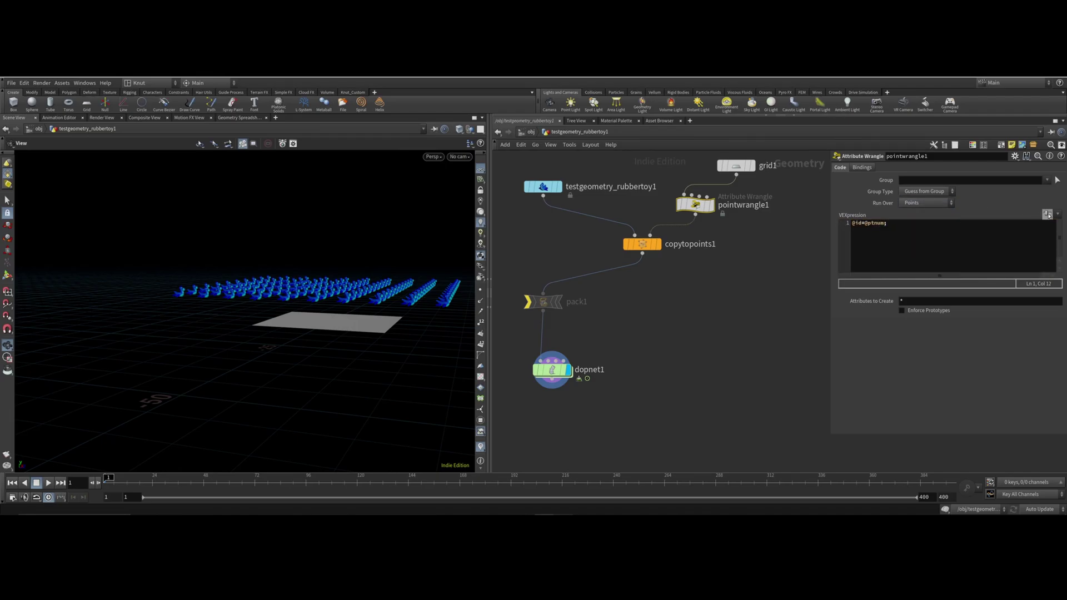
# Step: Move the Copy to Points and pack nodes down and insert an Attribute VOP between the point wrangle and Copy to Points
pyautogui.click(910, 222)
pyautogui.moveTo(634, 244); pyautogui.dragTo(612, 279)
pyautogui.moveTo(546, 308); pyautogui.dragTo(546, 331)
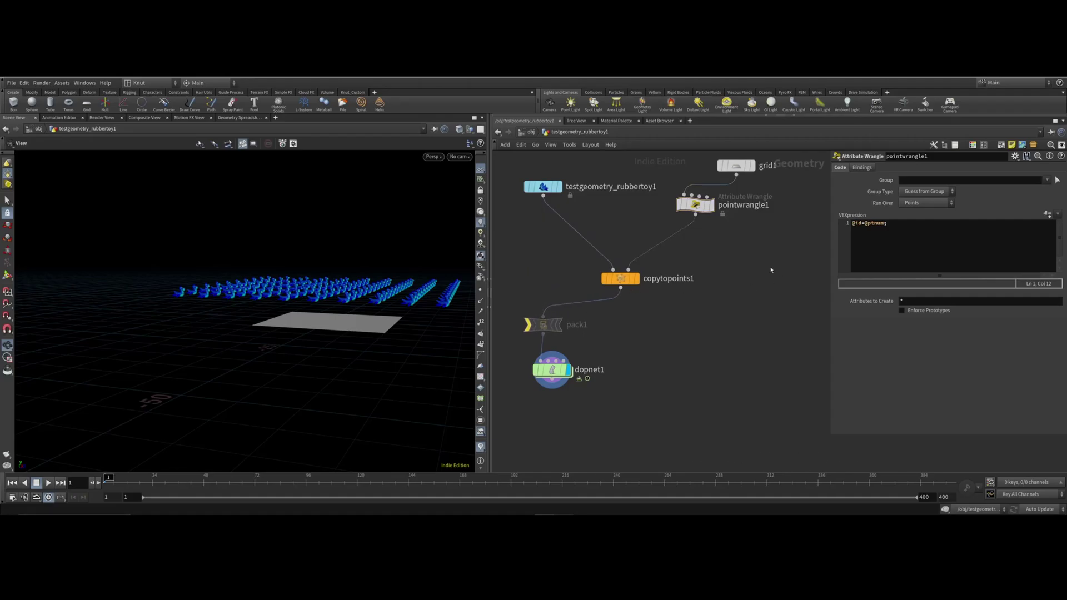
pyautogui.press('Tab')
pyautogui.write('at')
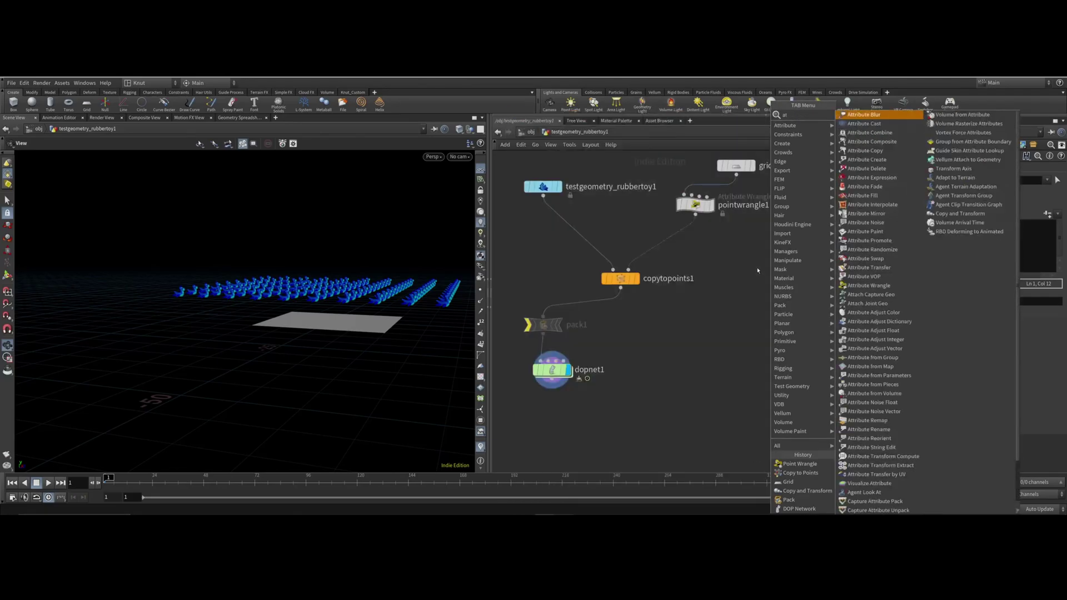
pyautogui.write('tvop')
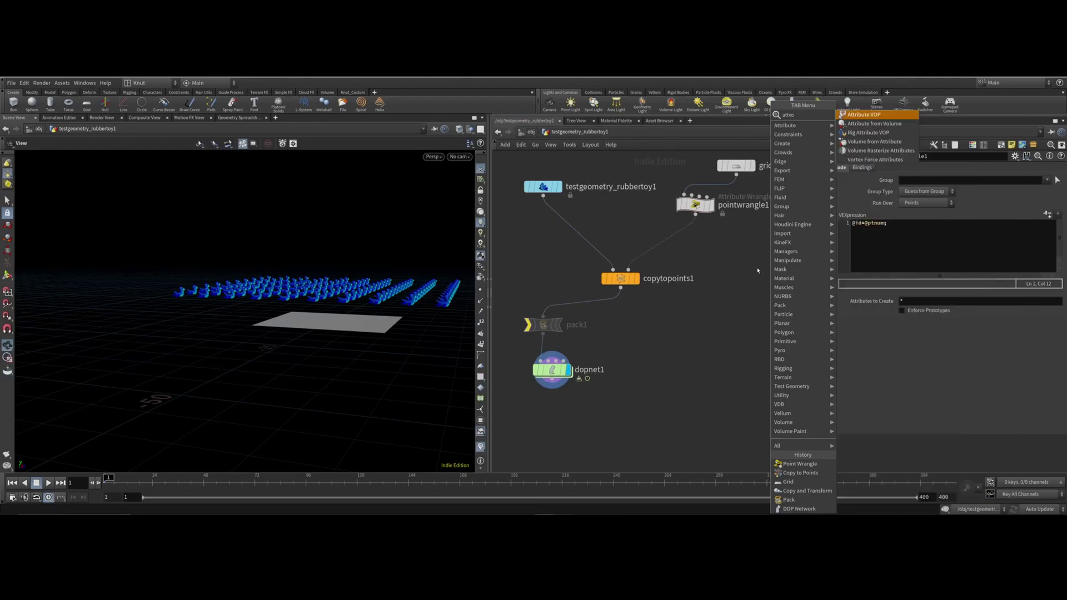
pyautogui.click(876, 118)
pyautogui.click(696, 252)
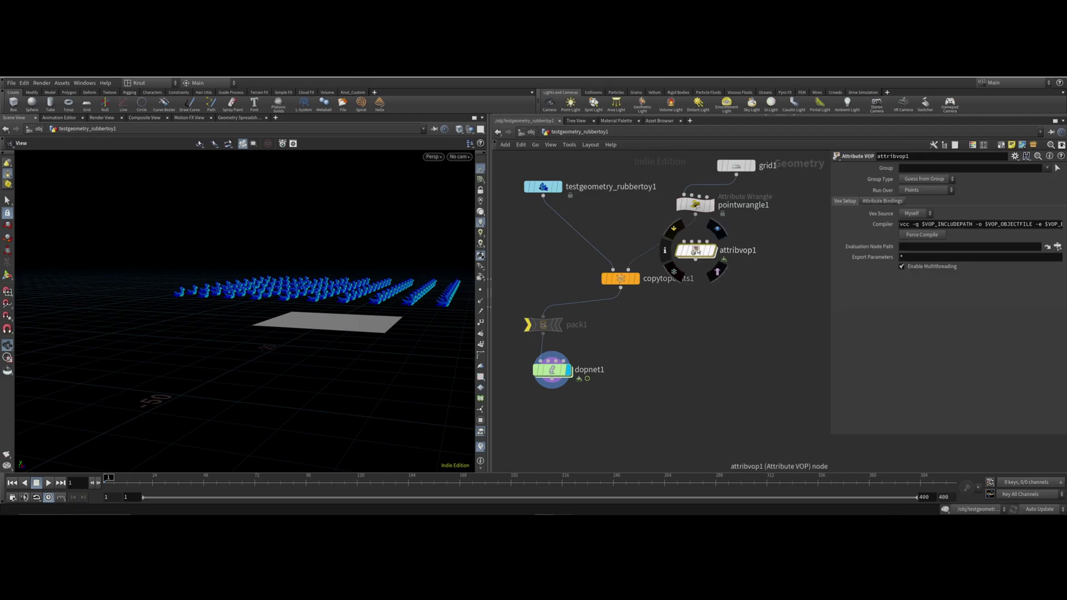
pyautogui.moveTo(696, 250); pyautogui.dragTo(663, 244)
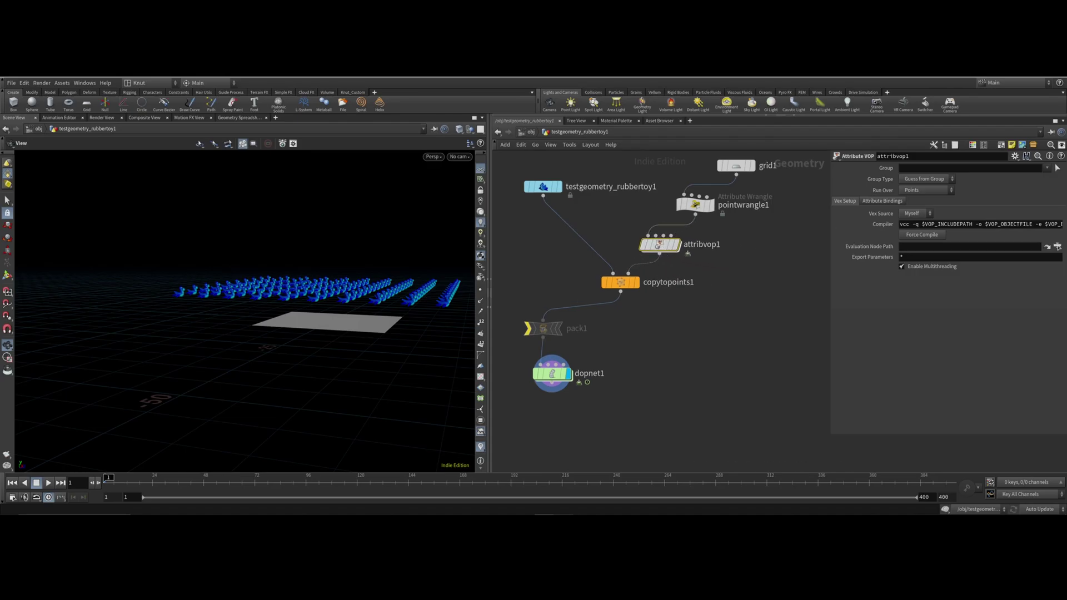
# Step: Display the Attribute VOP's result, and inside its network move the geometry output node farther from the global parameters node
pyautogui.moveTo(661, 246)
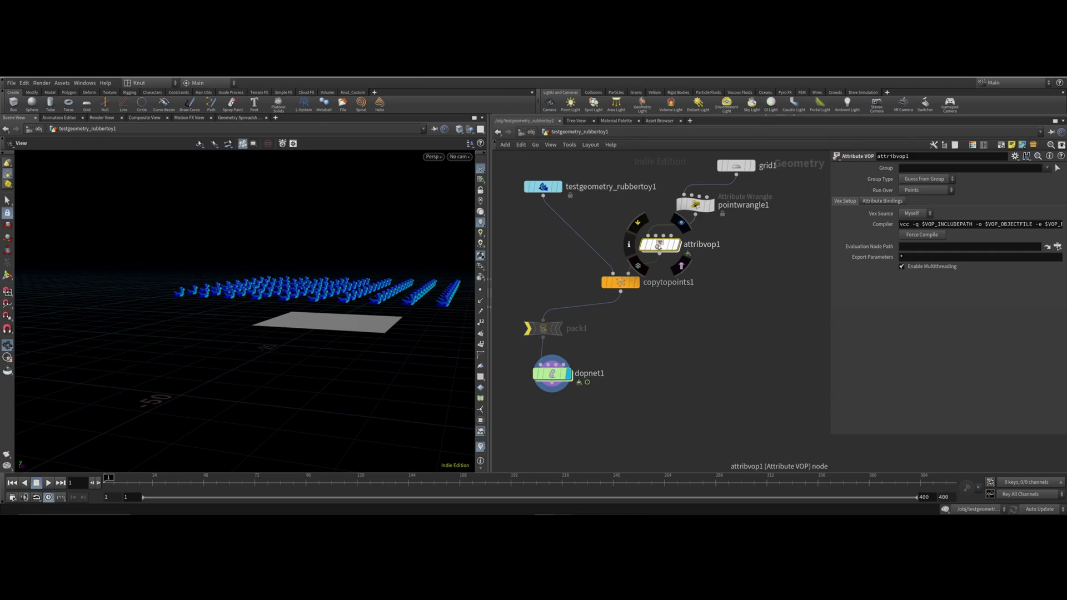
pyautogui.doubleClick(673, 249)
pyautogui.moveTo(759, 306); pyautogui.dragTo(604, 297, button='middle')
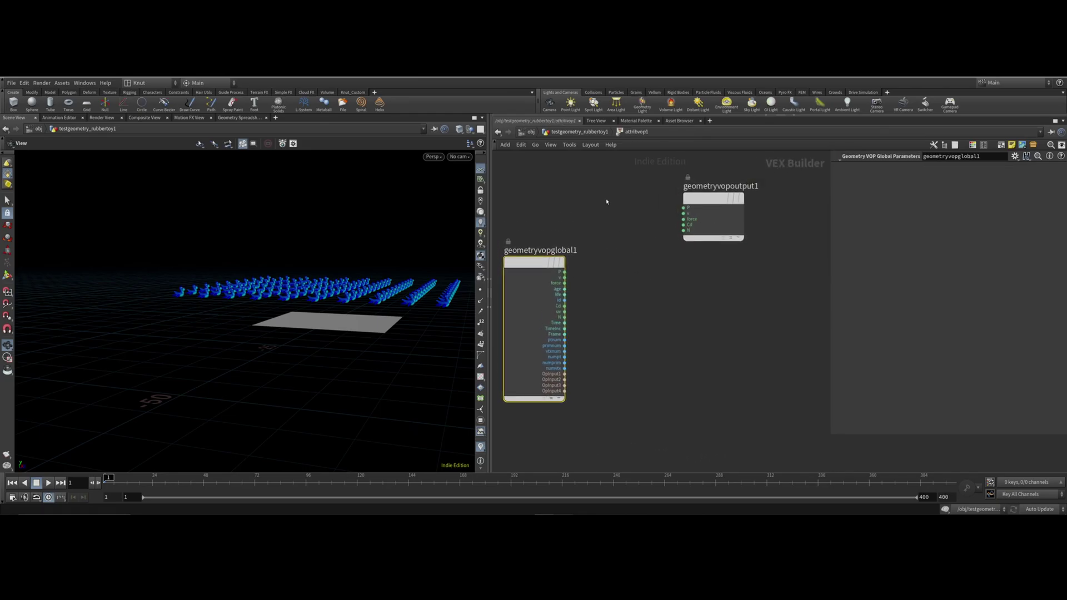
pyautogui.press('u')
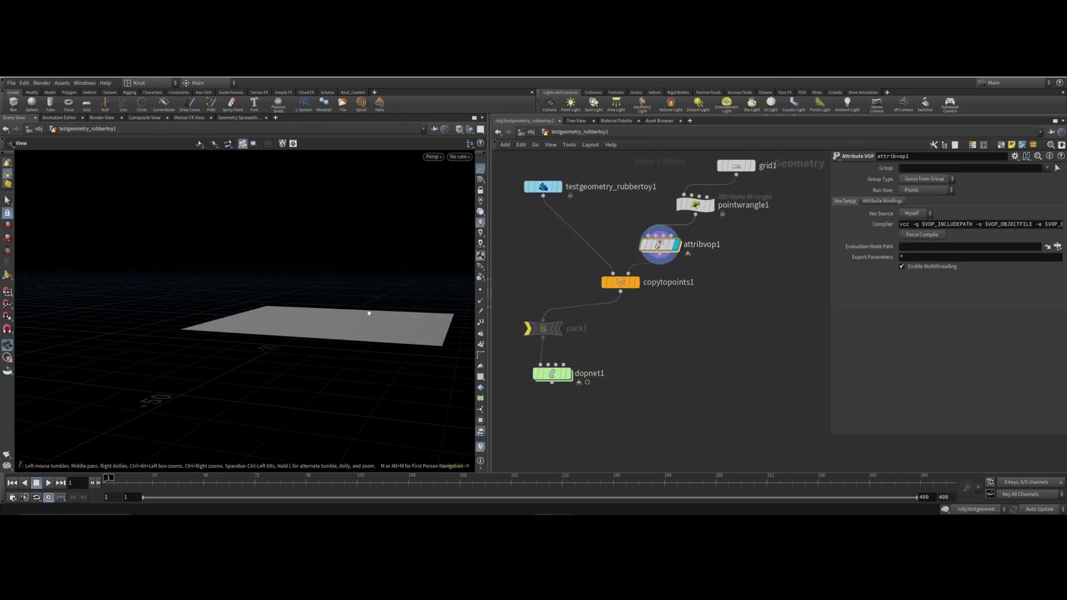
pyautogui.doubleClick(660, 245)
pyautogui.moveTo(708, 208); pyautogui.dragTo(804, 261)
pyautogui.moveTo(716, 362); pyautogui.dragTo(719, 330, button='middle')
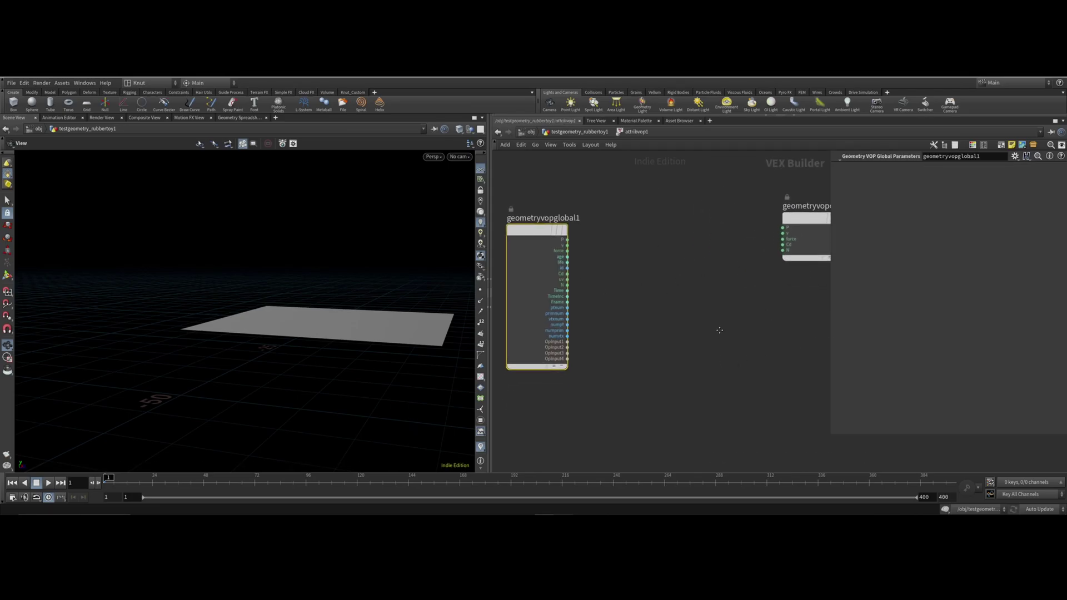
# Step: Add a Random node to the VOP network and connect the global id output to its position input
pyautogui.moveTo(568, 269); pyautogui.dragTo(626, 284)
pyautogui.press('Escape')
pyautogui.press('Tab')
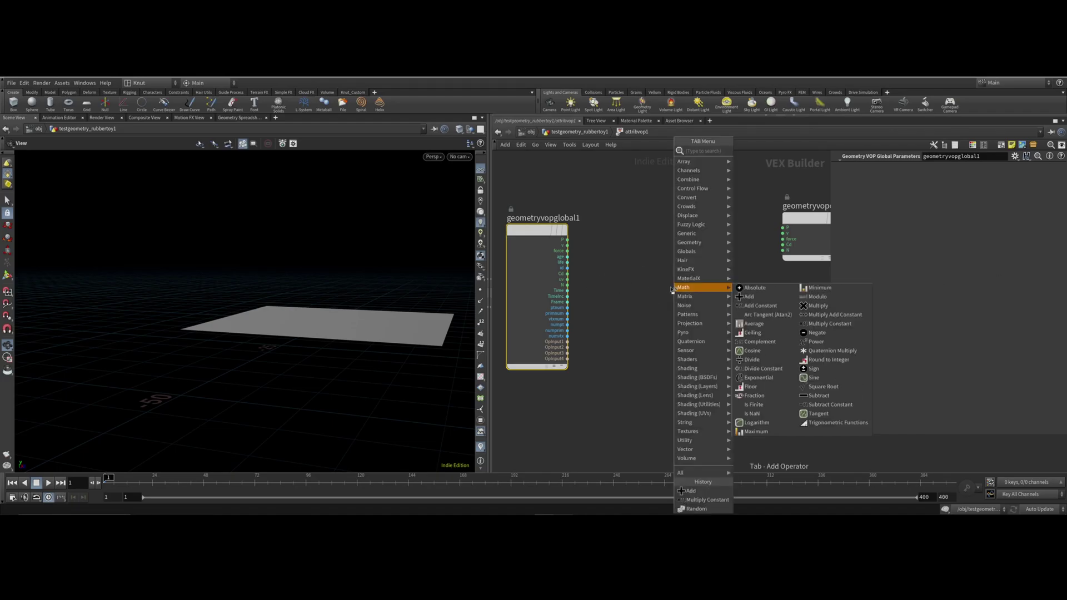
pyautogui.write('rand')
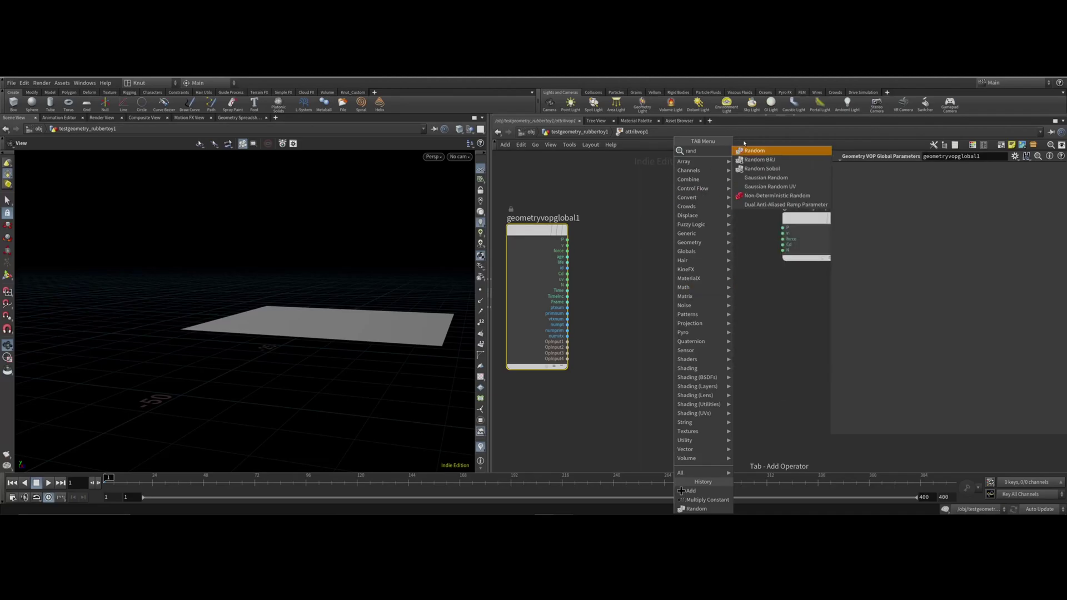
pyautogui.press('Escape')
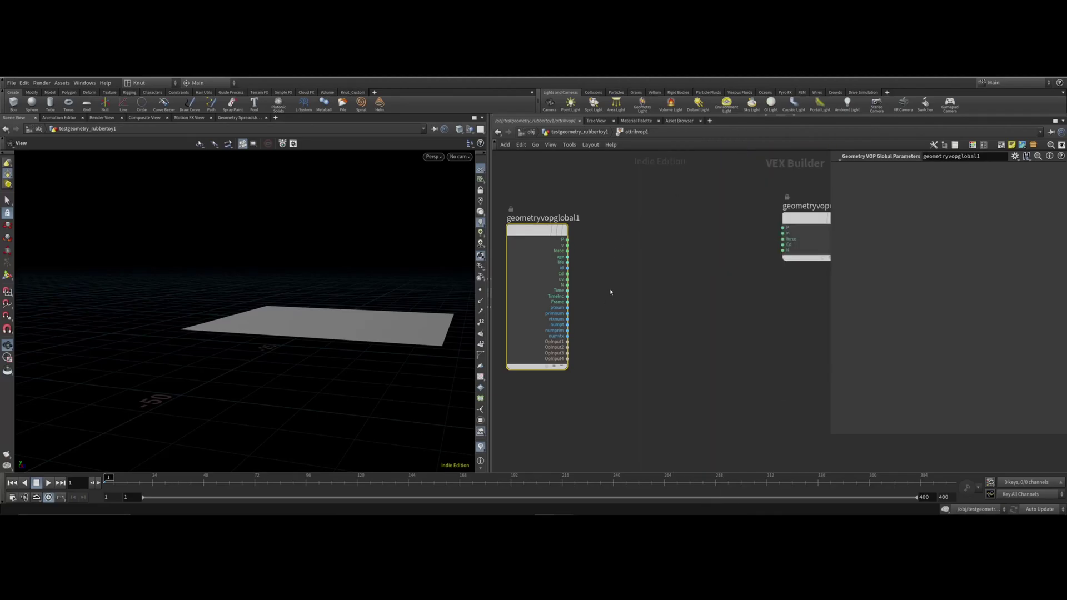
pyautogui.click(610, 291)
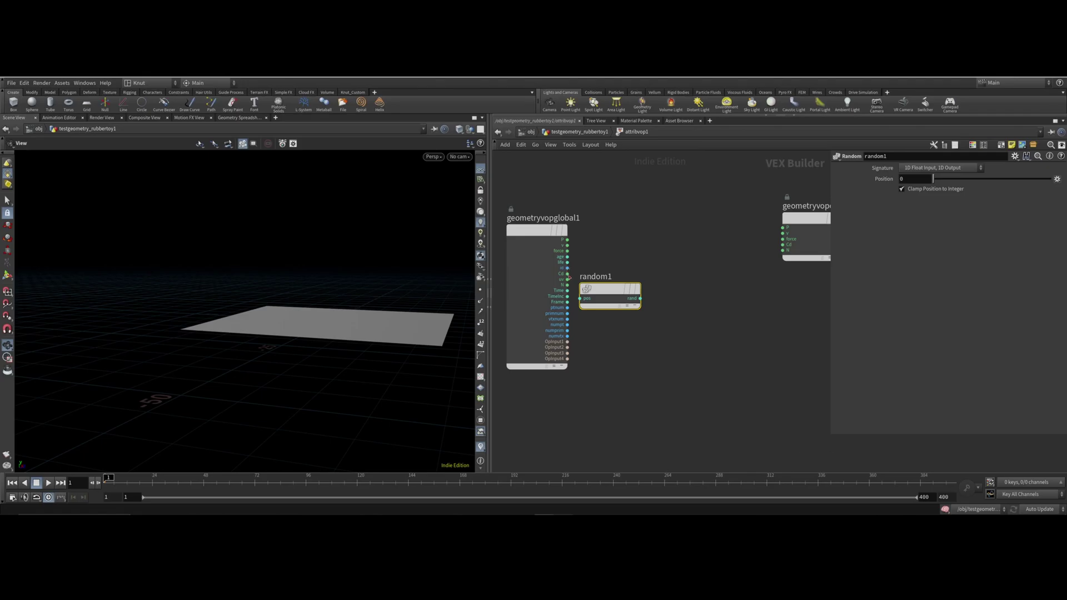
pyautogui.moveTo(568, 269); pyautogui.dragTo(581, 298)
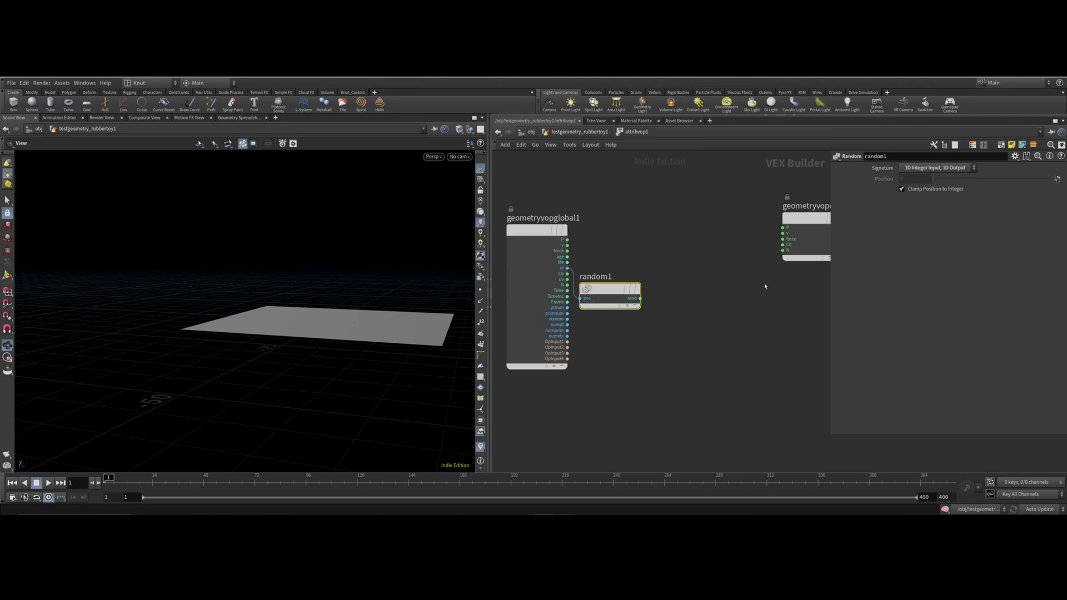
# Step: Place an Add node and feed it the global P and the Random node's output
pyautogui.press('Tab')
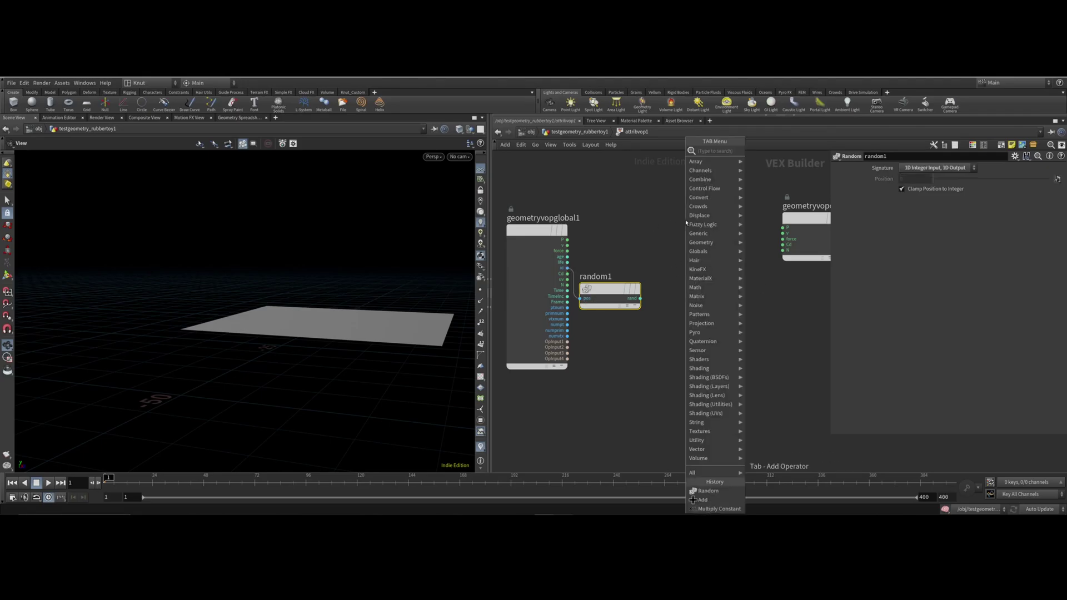
pyautogui.write('add')
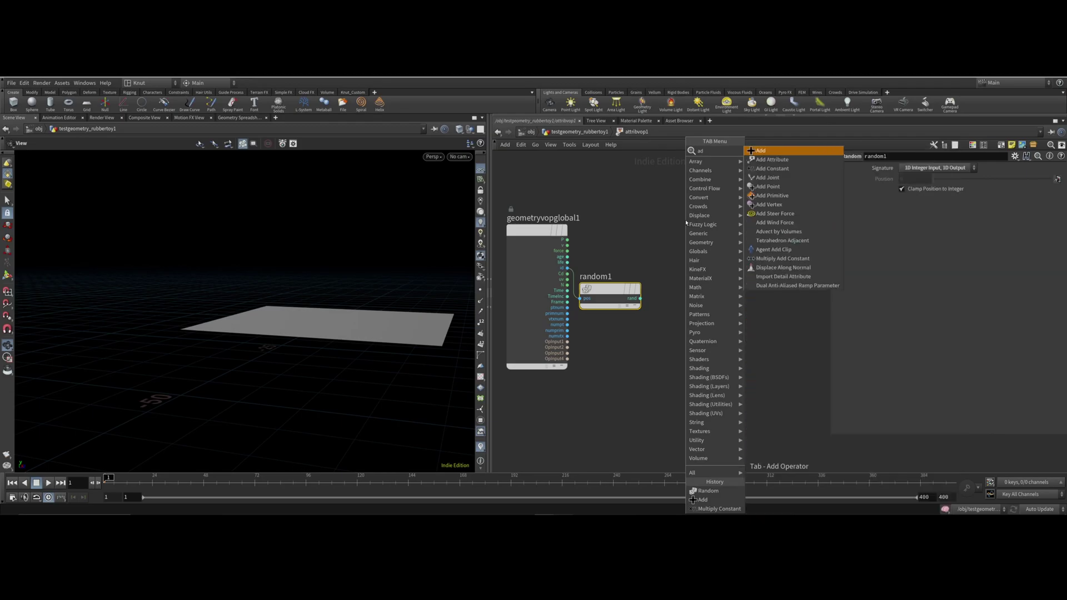
pyautogui.click(761, 151)
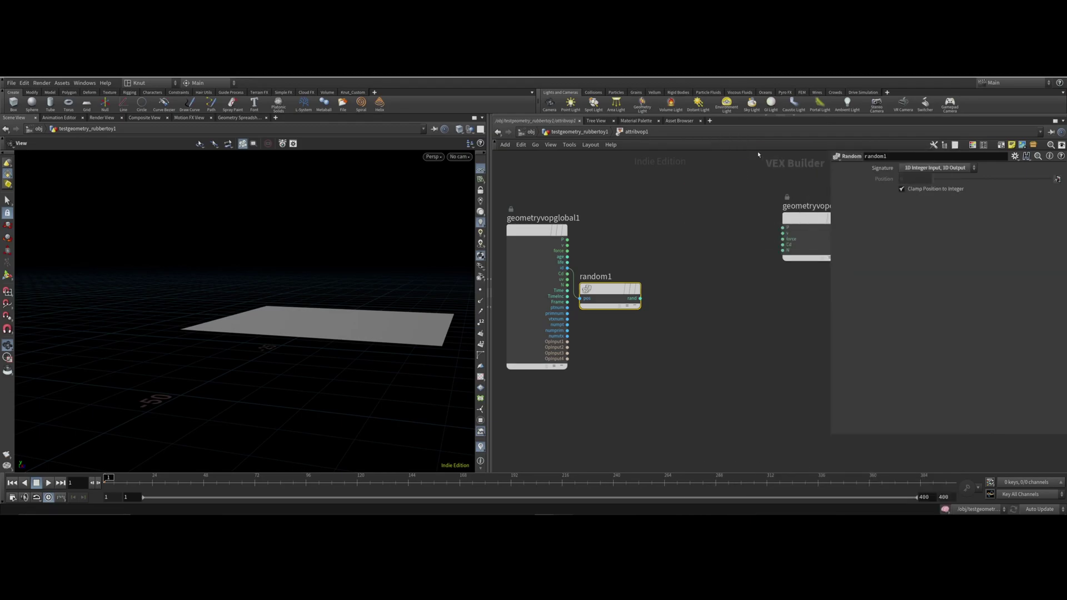
pyautogui.click(692, 236)
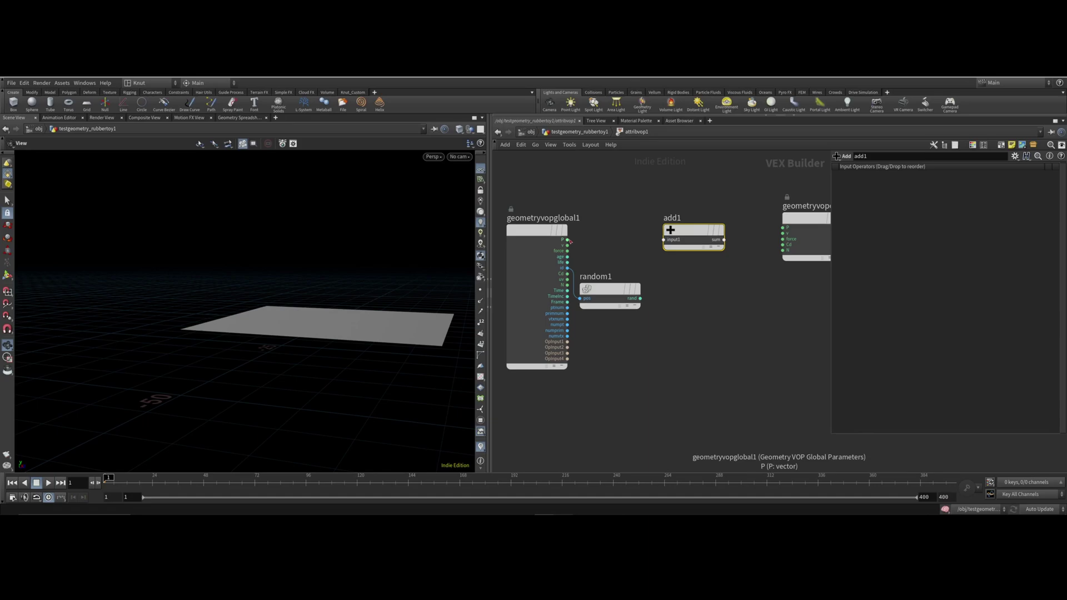
pyautogui.moveTo(567, 239); pyautogui.dragTo(673, 242)
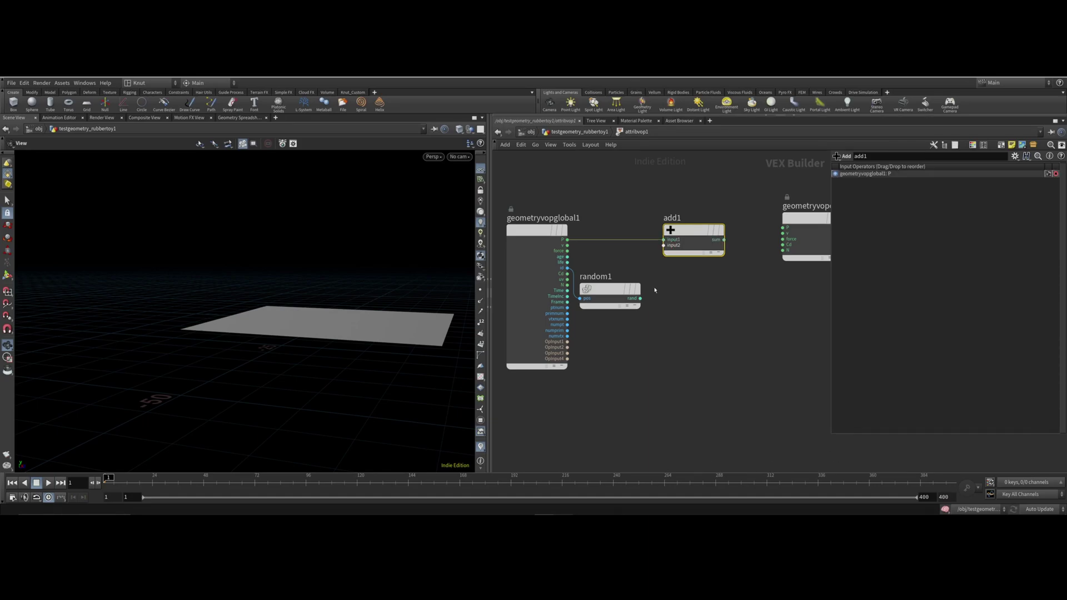
pyautogui.moveTo(640, 299); pyautogui.dragTo(679, 251)
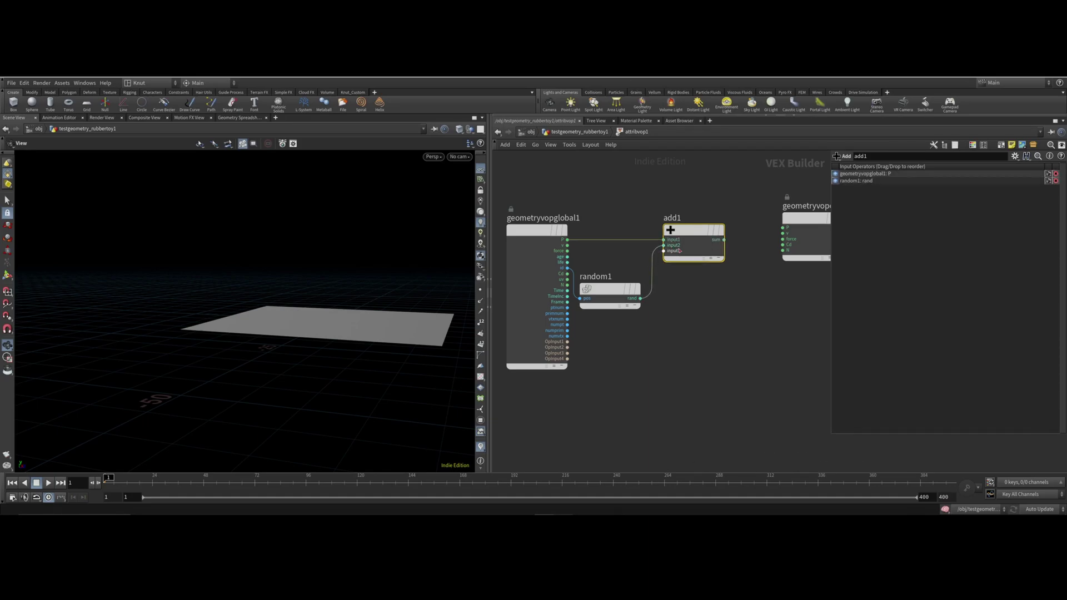
# Step: Insert a Multiply Constant node with Float signature between Random and Add, spacing out the neighbouring nodes
pyautogui.moveTo(761, 314); pyautogui.dragTo(628, 318, button='middle')
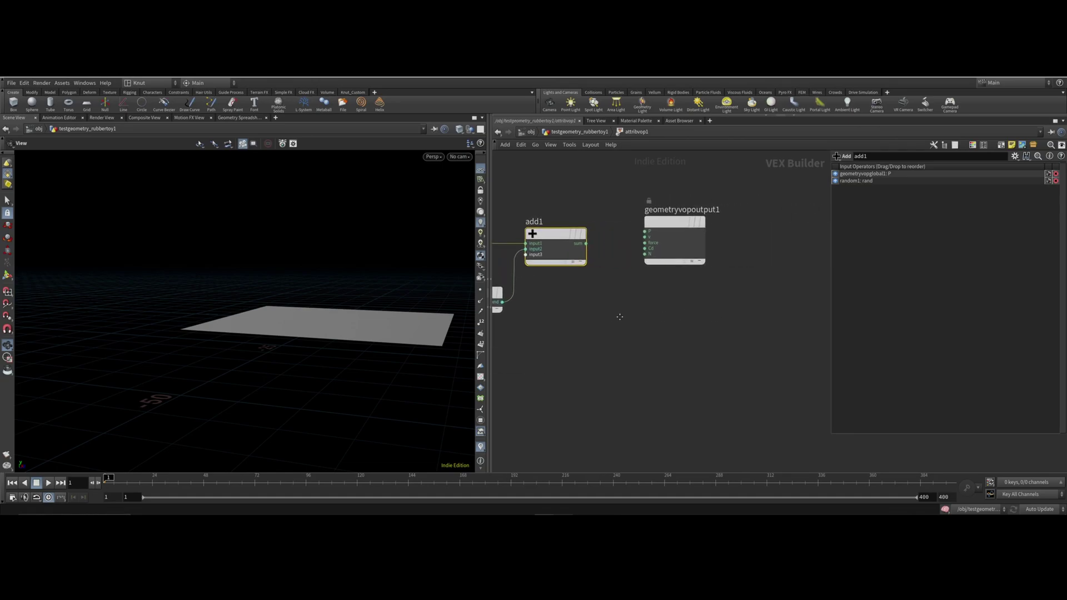
pyautogui.moveTo(676, 219); pyautogui.dragTo(747, 219)
pyautogui.moveTo(588, 251); pyautogui.dragTo(677, 253)
pyautogui.moveTo(612, 326); pyautogui.dragTo(657, 326, button='middle')
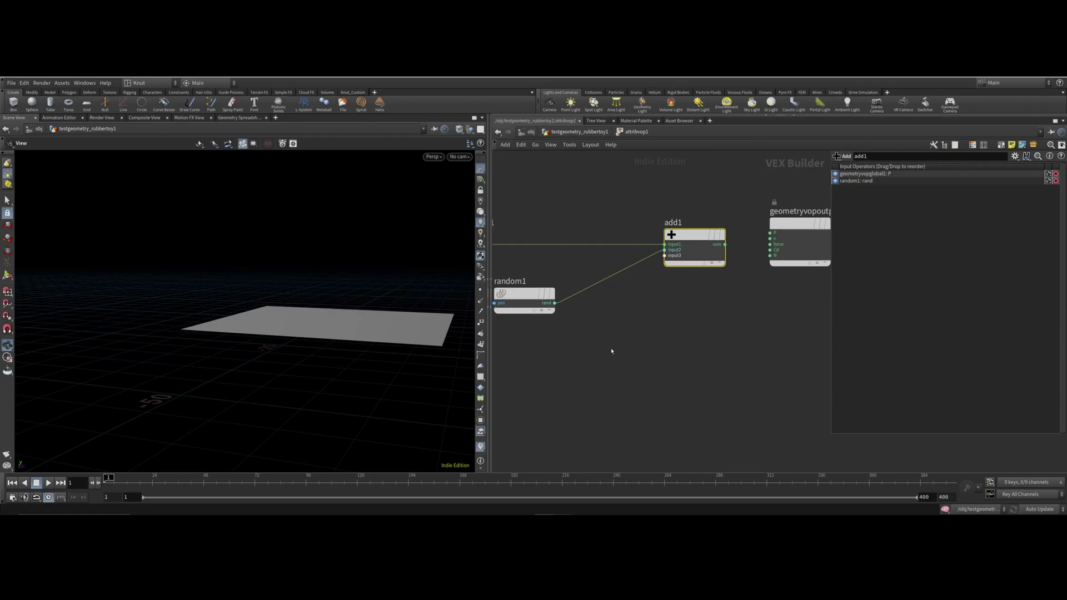
pyautogui.press('Tab')
pyautogui.write('mulco')
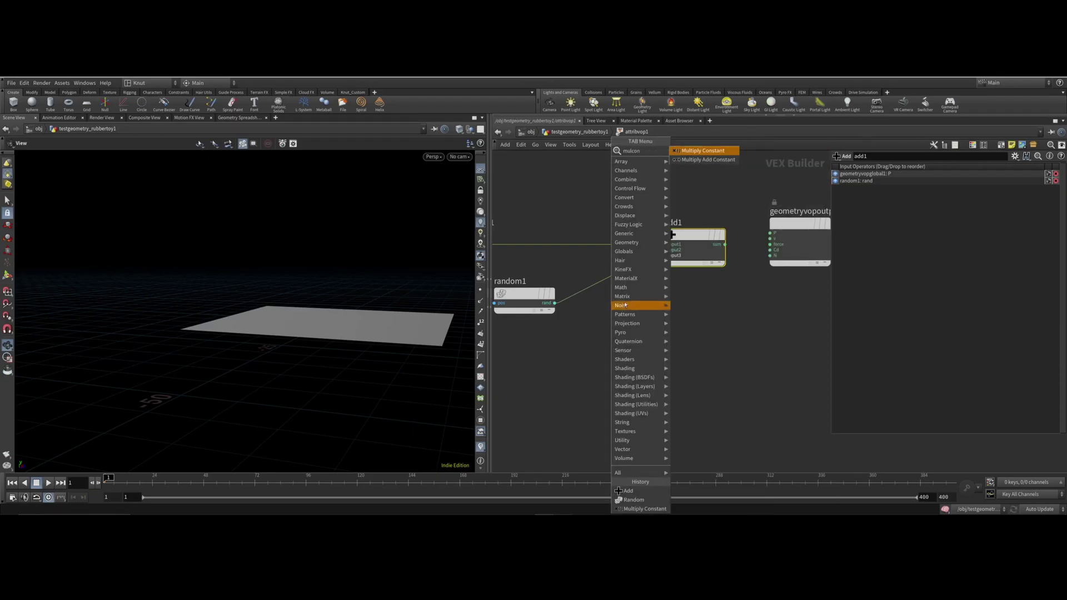
pyautogui.click(700, 155)
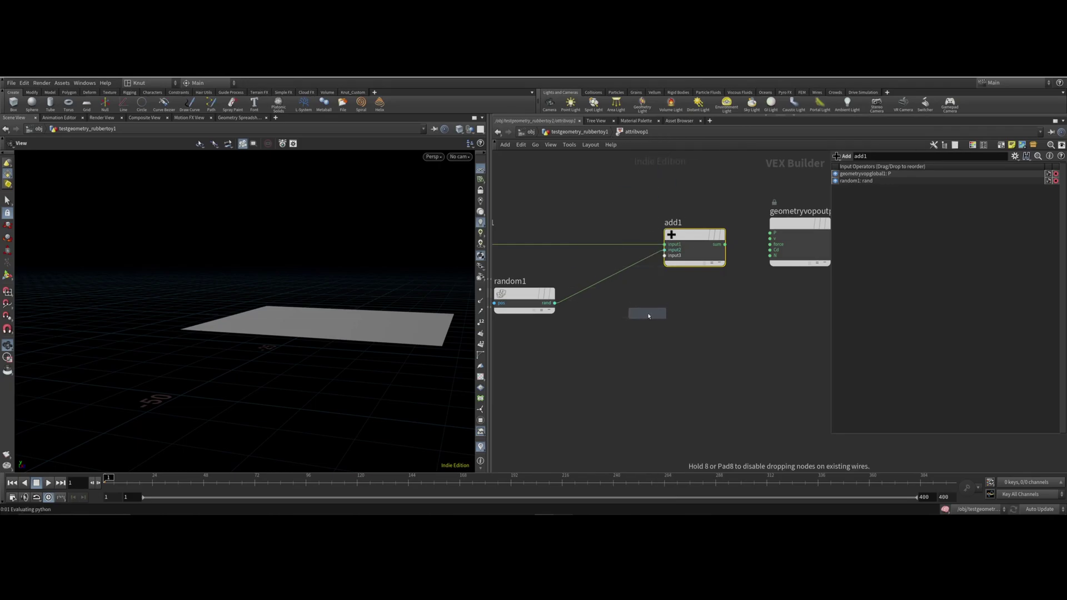
pyautogui.click(653, 316)
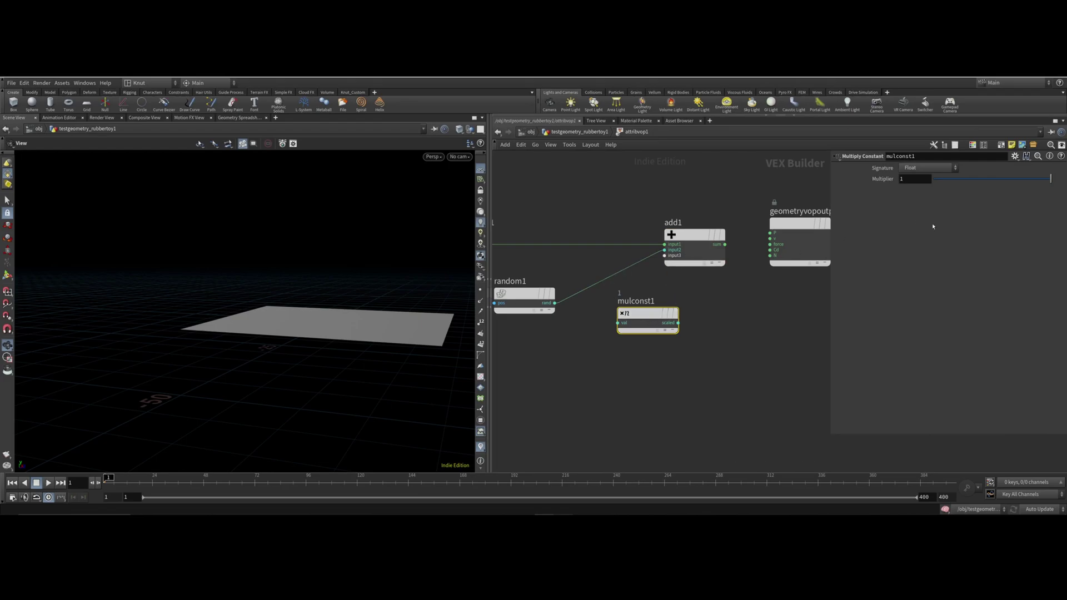
pyautogui.moveTo(645, 315)
pyautogui.mouseDown()
pyautogui.moveTo(624, 284)
pyautogui.moveTo(635, 277)
pyautogui.mouseUp()
pyautogui.click(942, 168)
pyautogui.click(922, 170)
pyautogui.moveTo(694, 235); pyautogui.dragTo(753, 235)
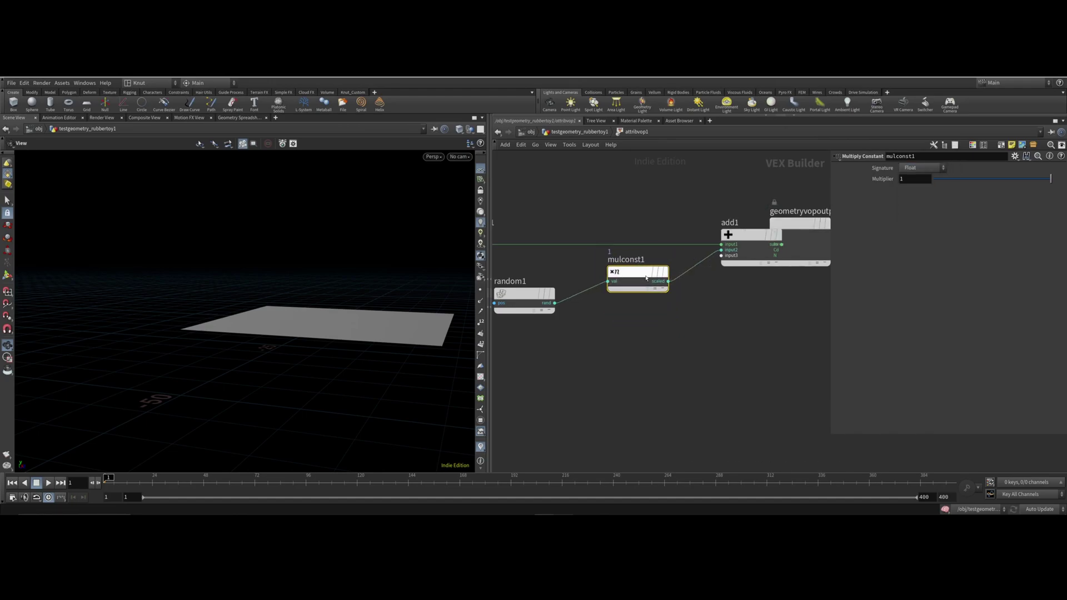
# Step: Connect the Add node's sum to P on the geometry output node and inspect the displaced grid
pyautogui.moveTo(828, 236); pyautogui.dragTo(719, 247, button='middle')
pyautogui.moveTo(719, 247); pyautogui.dragTo(789, 246)
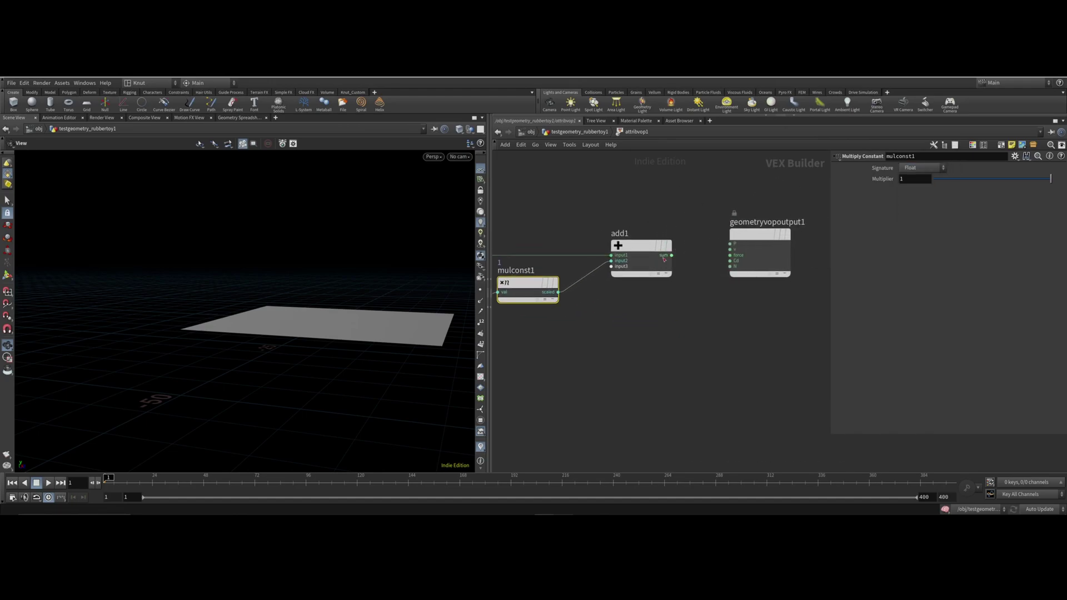
pyautogui.click(672, 255)
pyautogui.click(730, 244)
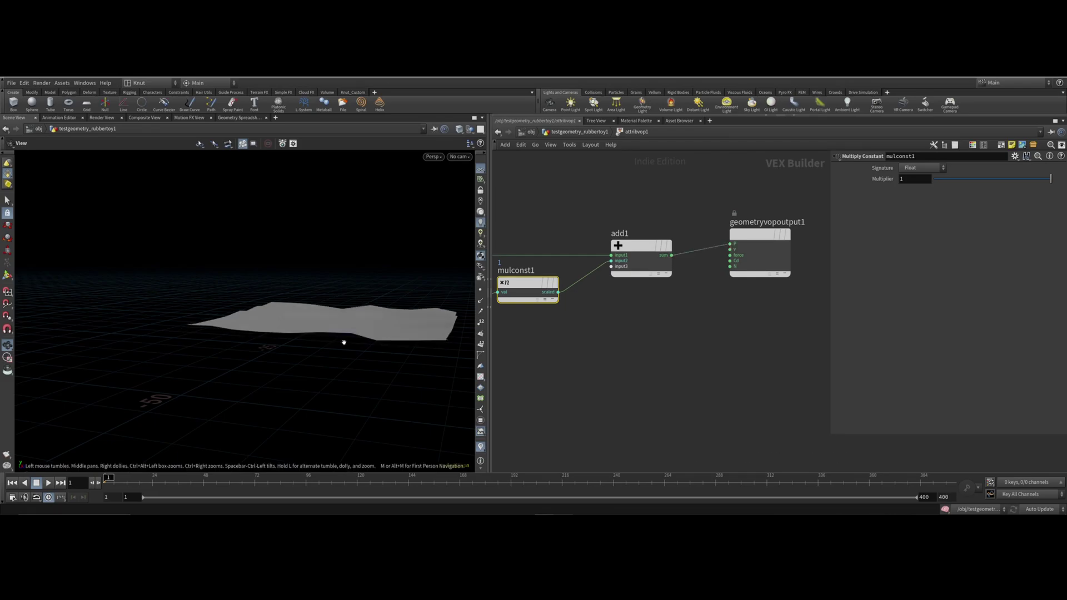
pyautogui.moveTo(346, 341); pyautogui.dragTo(396, 294)
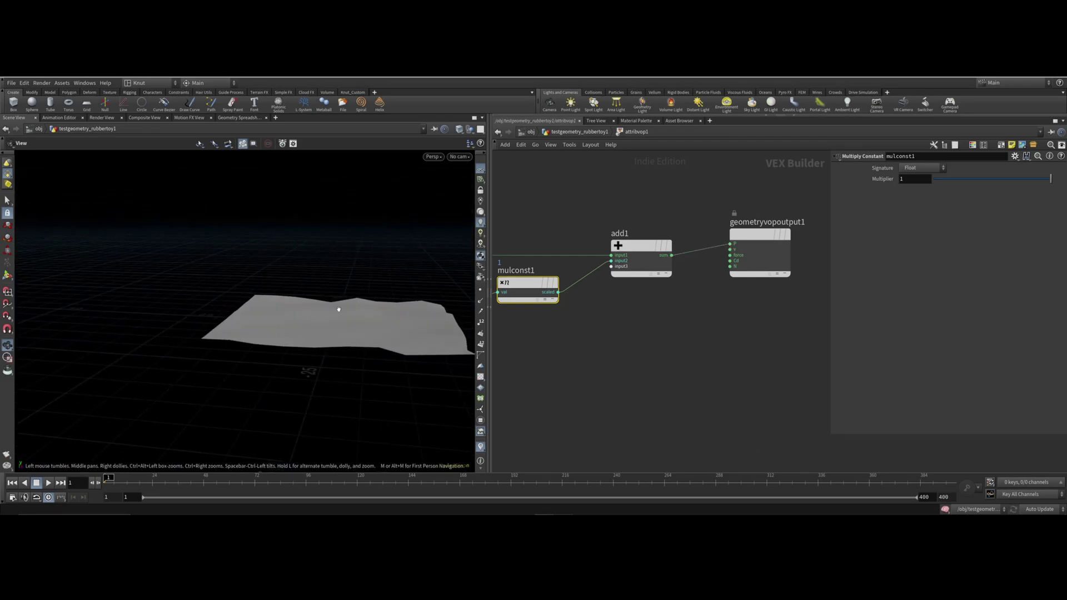
pyautogui.moveTo(510, 317); pyautogui.dragTo(523, 324, button='middle')
pyautogui.moveTo(441, 340); pyautogui.dragTo(336, 338)
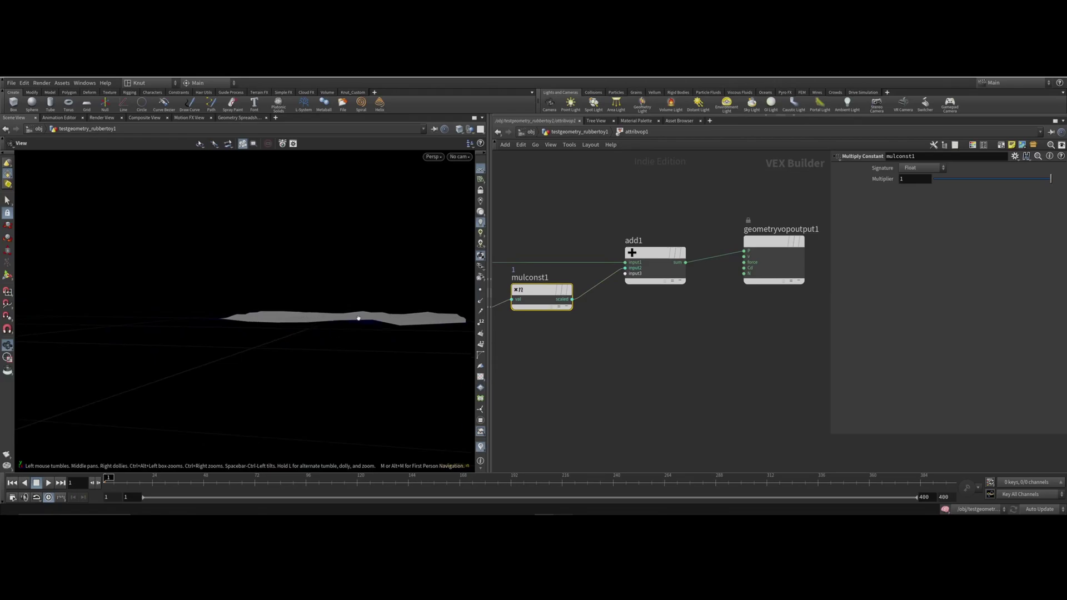
# Step: Try a multiplier of 4 on the Multiply Constant node and inspect the displaced grid
pyautogui.moveTo(535, 295)
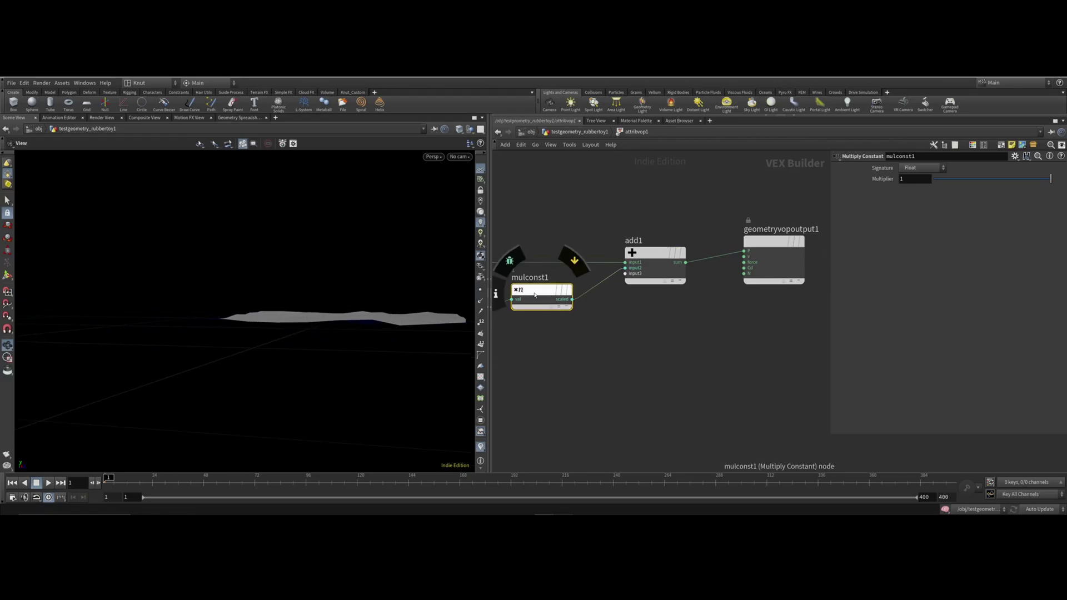
pyautogui.moveTo(555, 327); pyautogui.dragTo(650, 332, button='middle')
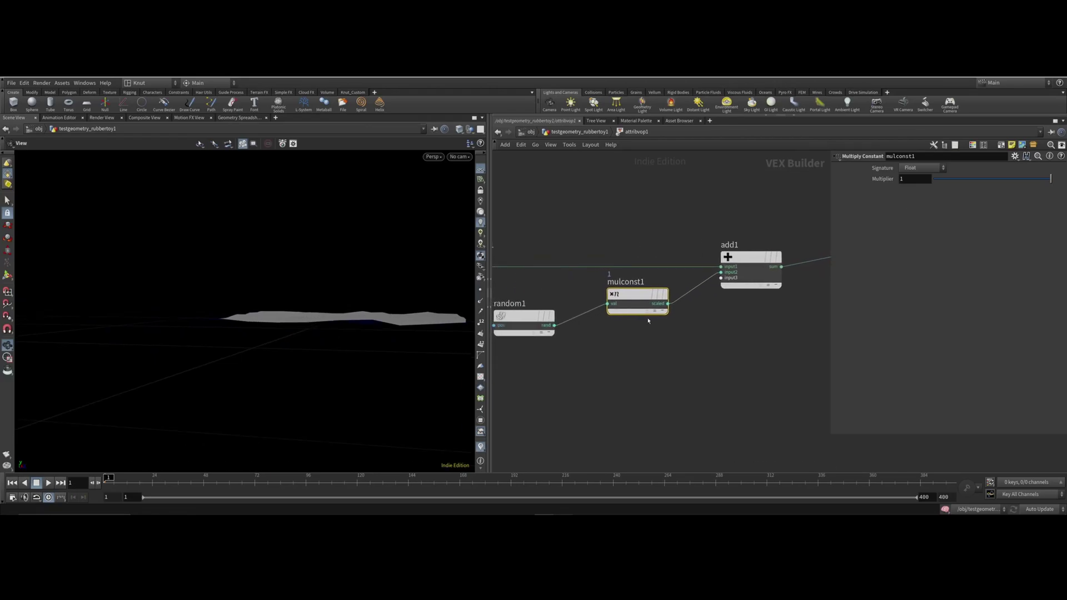
pyautogui.click(916, 181)
pyautogui.write('4')
pyautogui.press('Return')
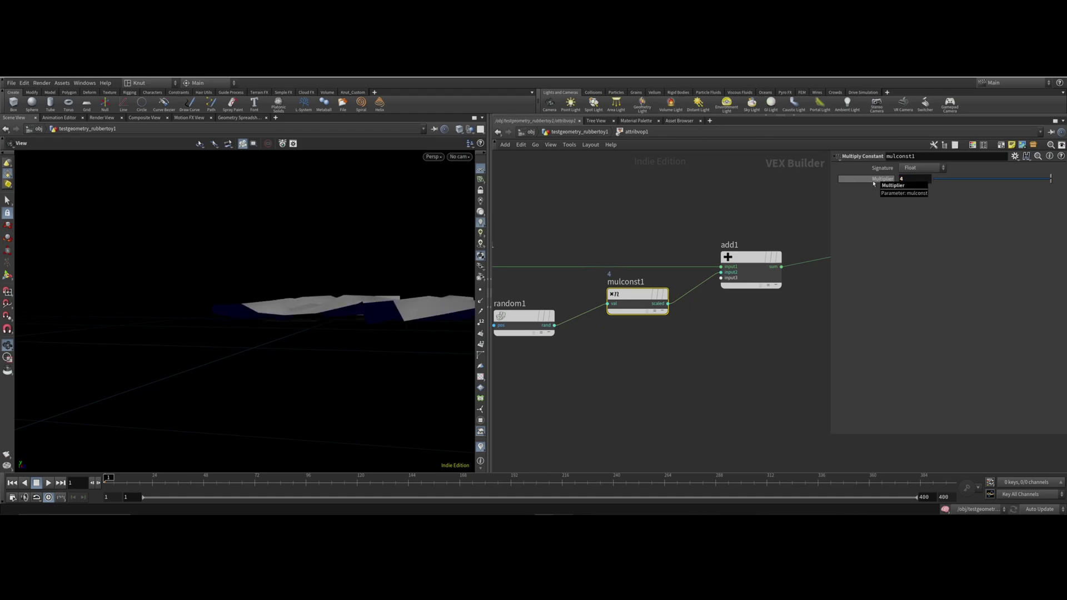
pyautogui.moveTo(367, 255); pyautogui.dragTo(364, 312)
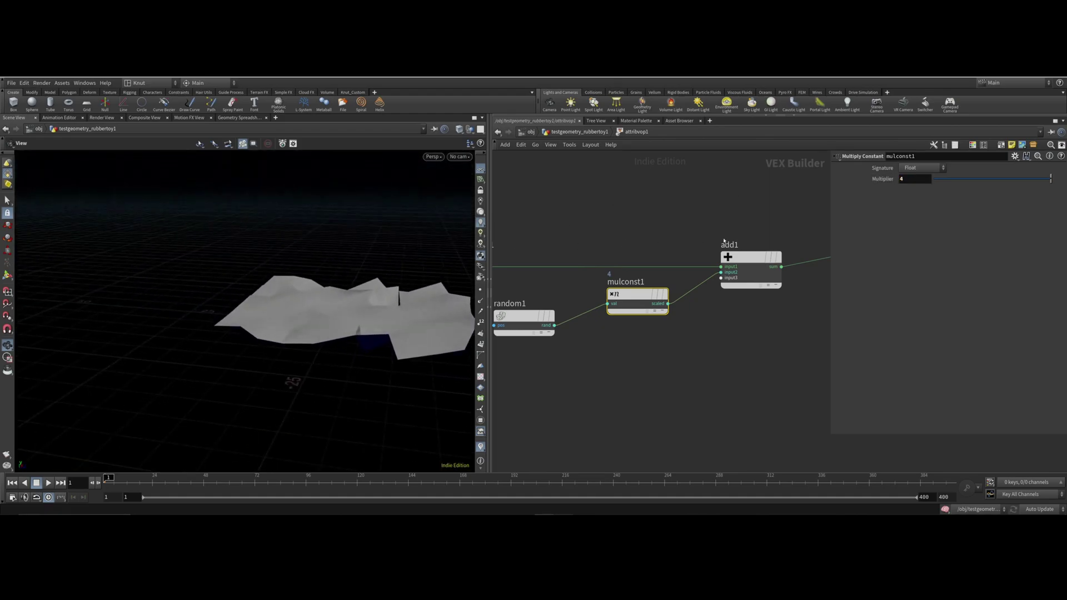
# Step: Set the Multiply Constant node's multiplier to 3 and check the grid's shape
pyautogui.write('3')
pyautogui.press('Return')
pyautogui.moveTo(223, 270)
pyautogui.mouseDown()
pyautogui.moveTo(351, 262)
pyautogui.moveTo(219, 262)
pyautogui.mouseUp()
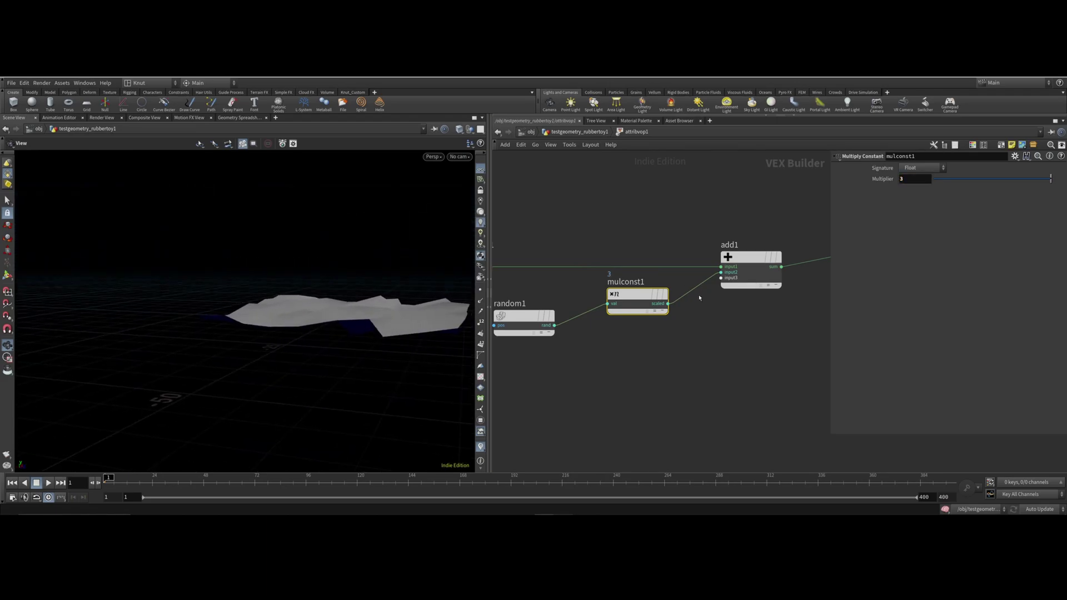
# Step: Leave the VOP network, display the DOP network's result and play the simulation to inspect the falling toys
pyautogui.moveTo(664, 229); pyautogui.dragTo(716, 231, button='middle')
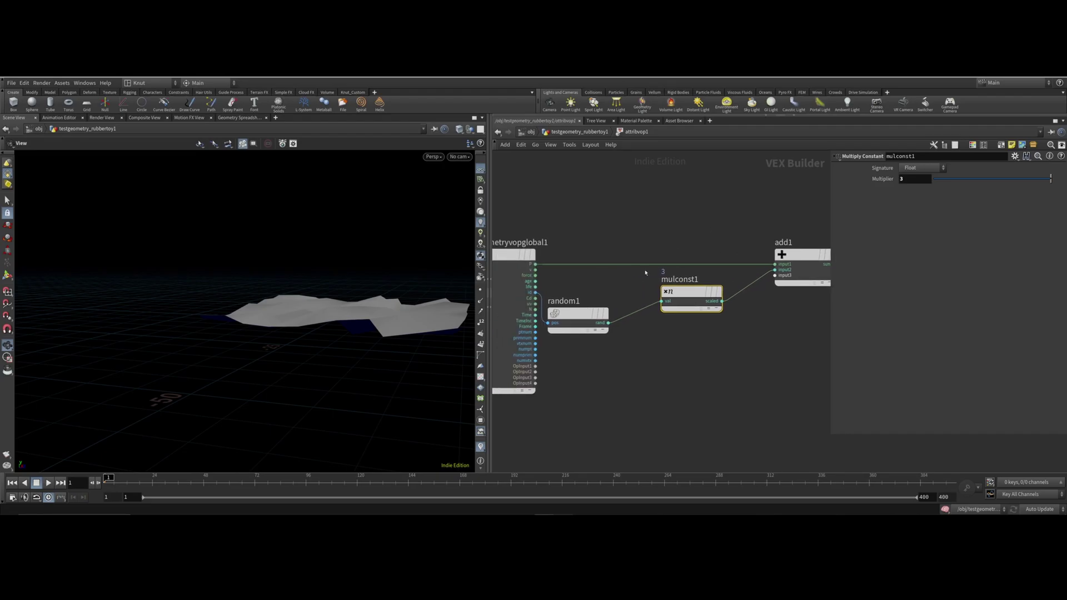
pyautogui.press('u')
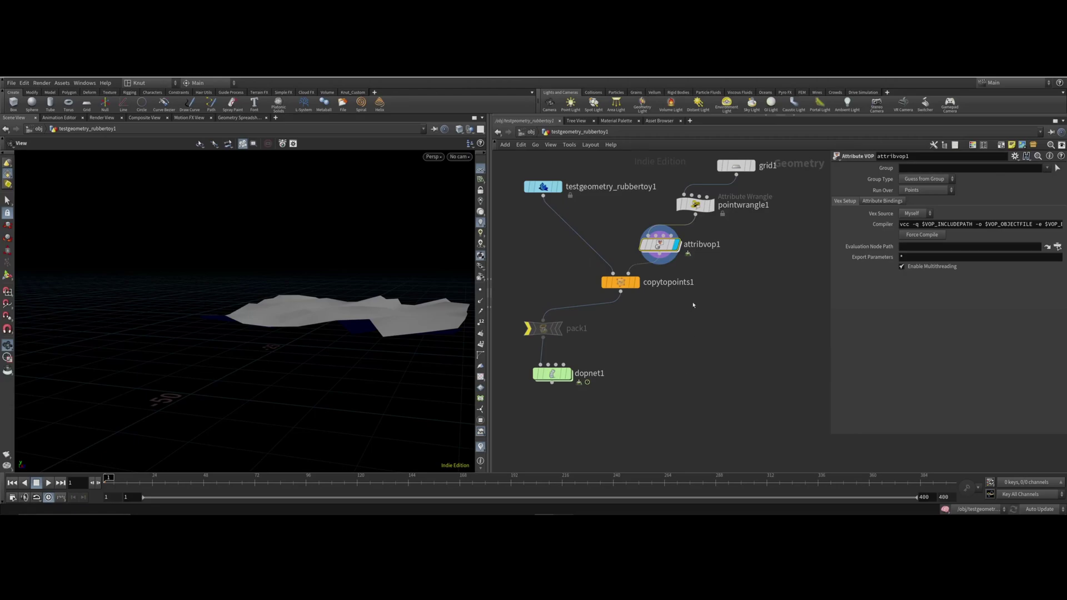
pyautogui.click(569, 375)
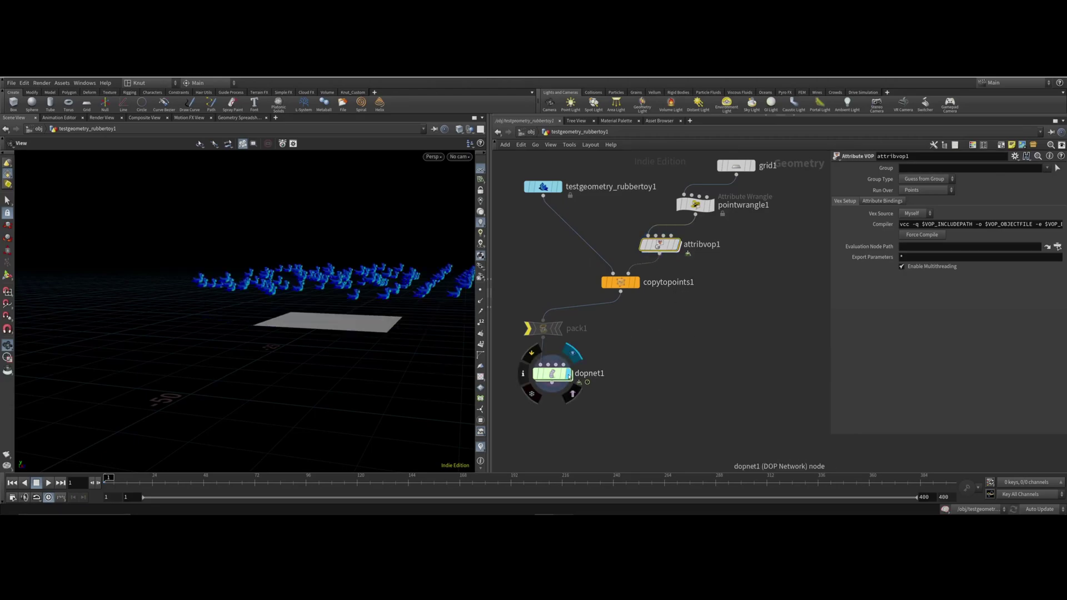
pyautogui.moveTo(374, 307)
pyautogui.mouseDown()
pyautogui.moveTo(344, 316)
pyautogui.moveTo(279, 309)
pyautogui.moveTo(380, 289)
pyautogui.moveTo(361, 293)
pyautogui.mouseUp()
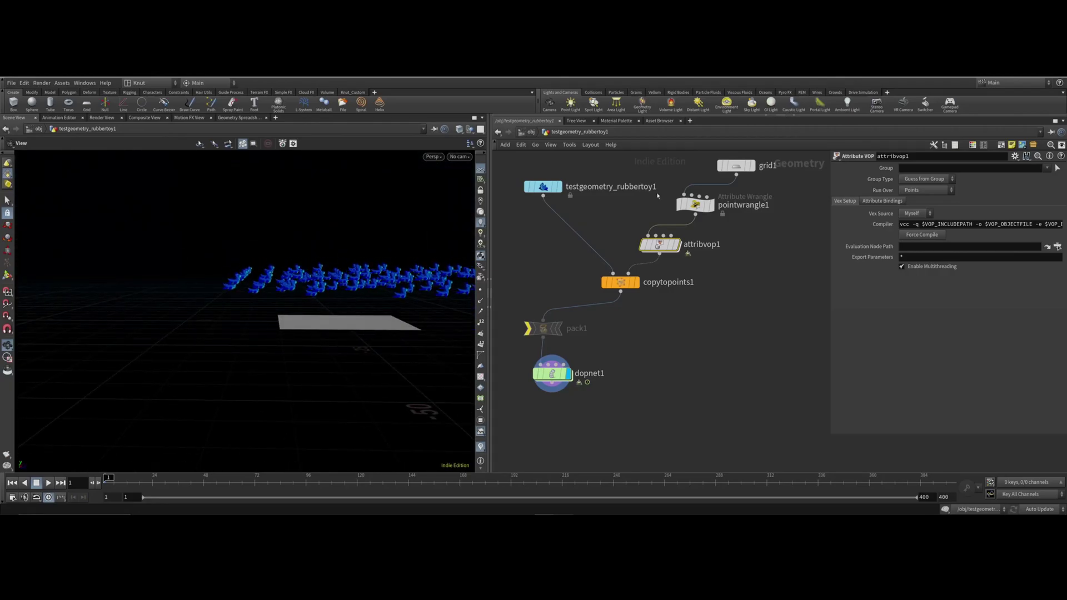
pyautogui.click(50, 483)
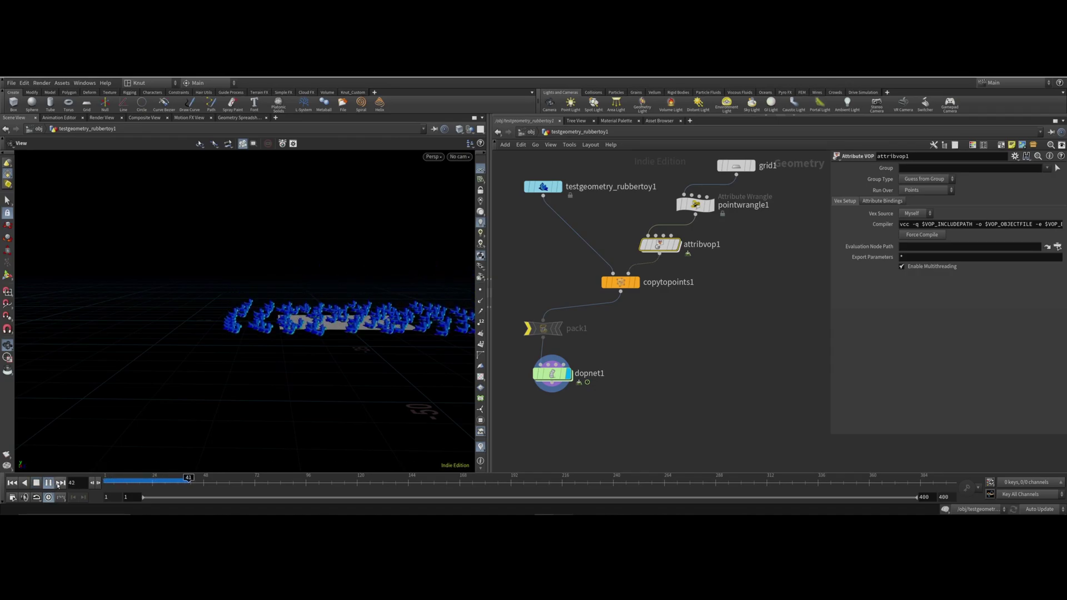
pyautogui.scroll(5, 236, 322)
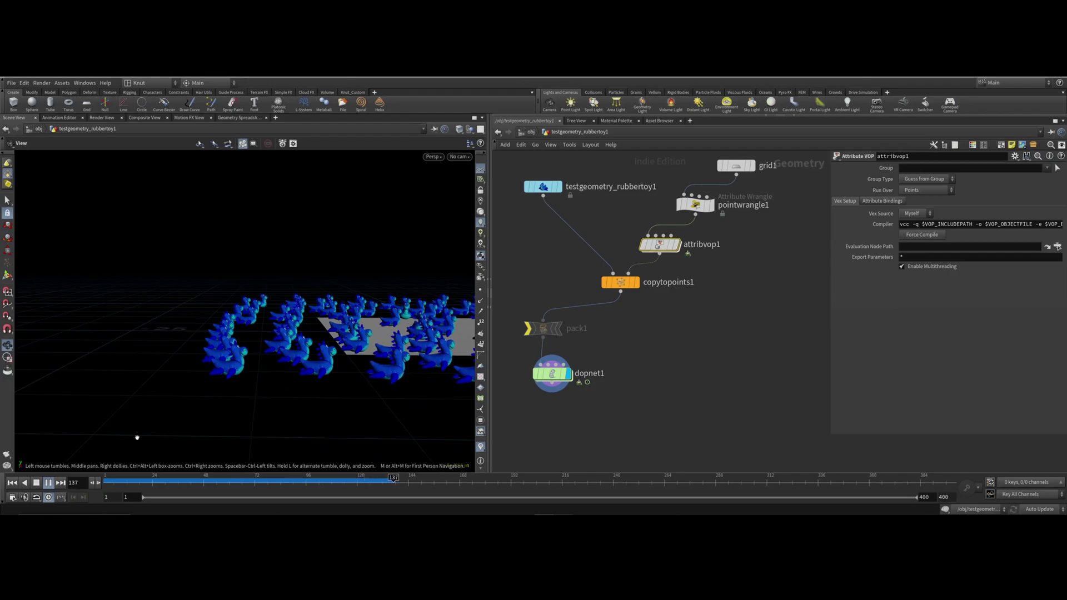
pyautogui.click(36, 483)
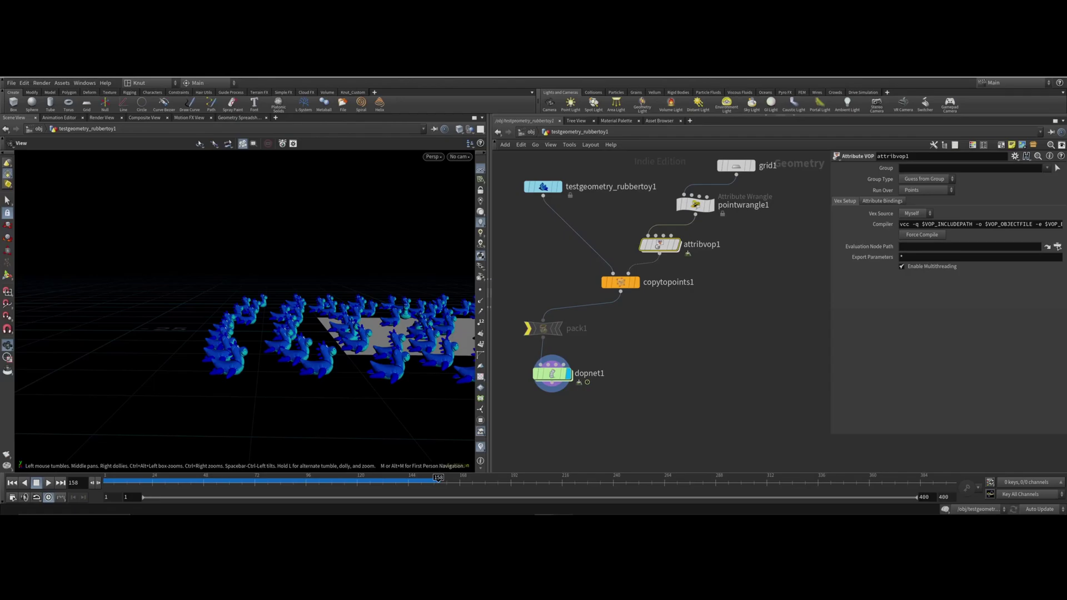
# Step: Add a Null node below the DOP network, fed by its output, and rename it SIM_OUT
pyautogui.scroll(-2, 889, 383)
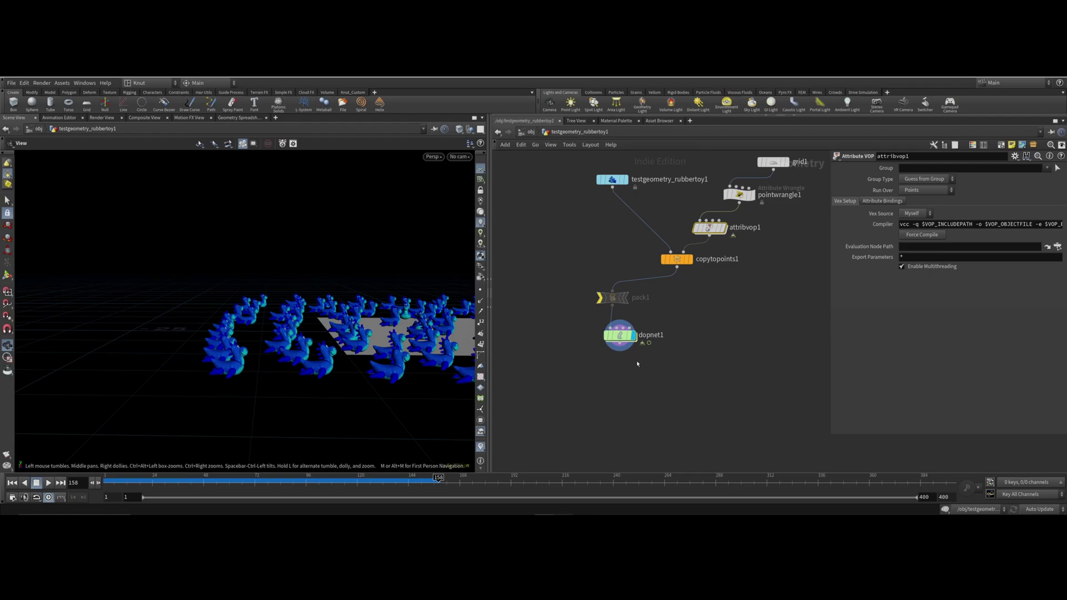
pyautogui.moveTo(627, 375); pyautogui.dragTo(635, 353, button='middle')
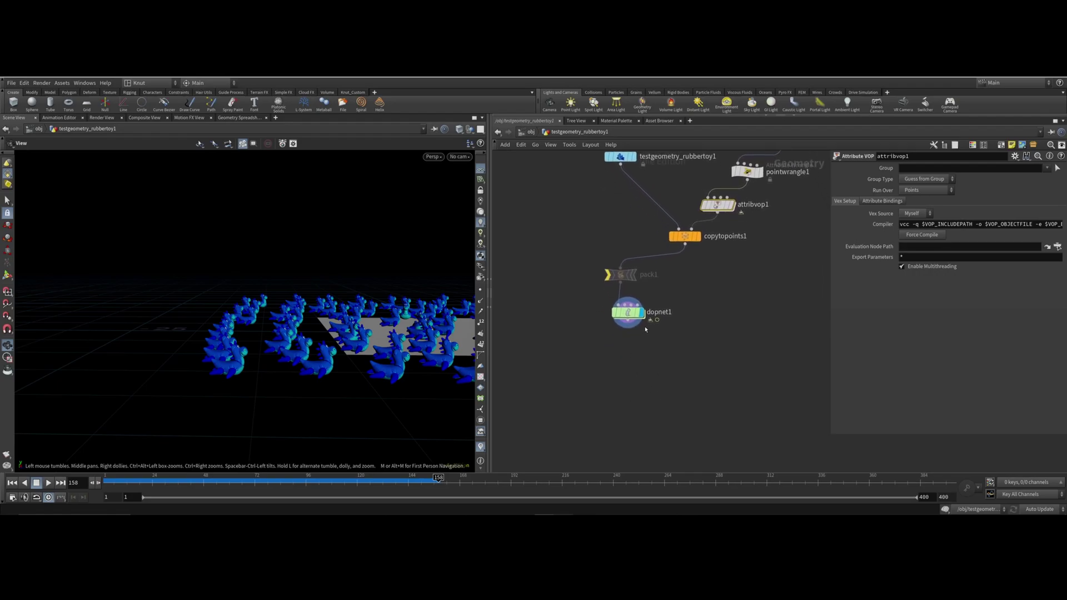
pyautogui.moveTo(643, 320); pyautogui.dragTo(642, 330)
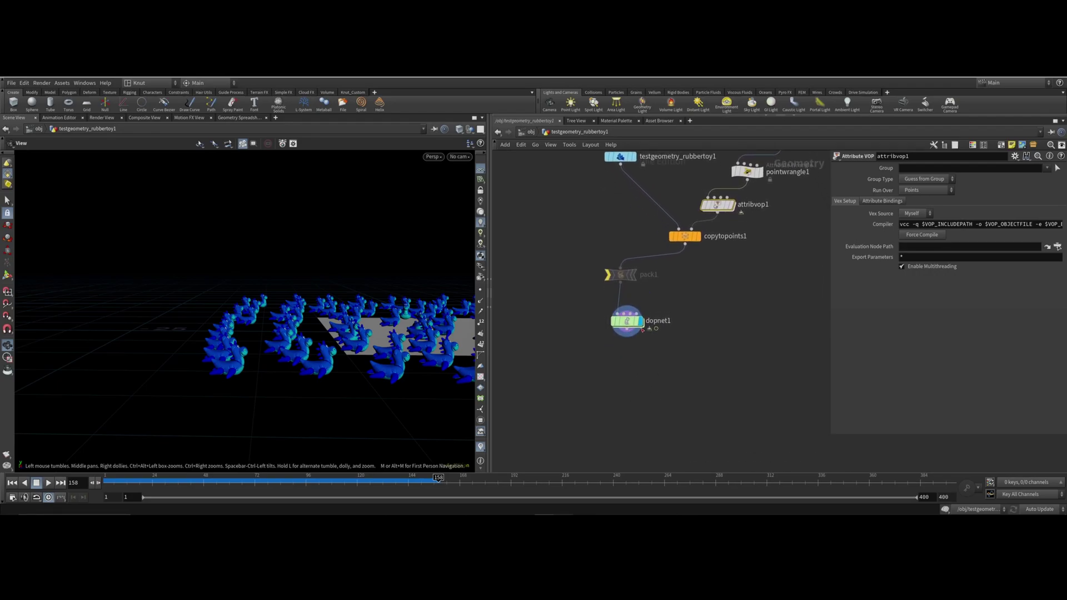
pyautogui.press('Tab')
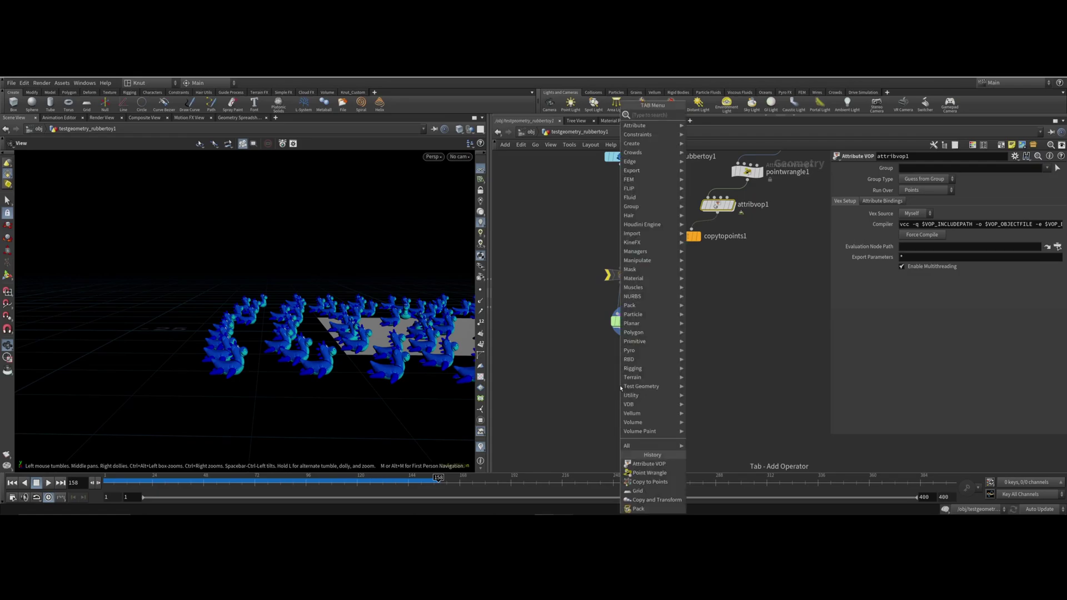
pyautogui.write('Null')
pyautogui.click(700, 114)
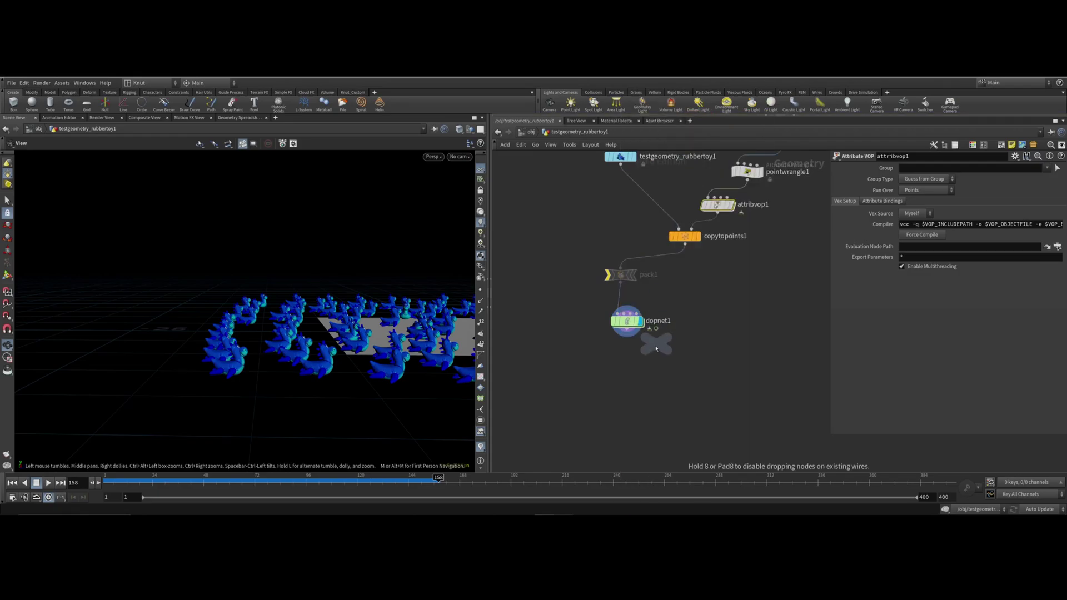
pyautogui.click(626, 373)
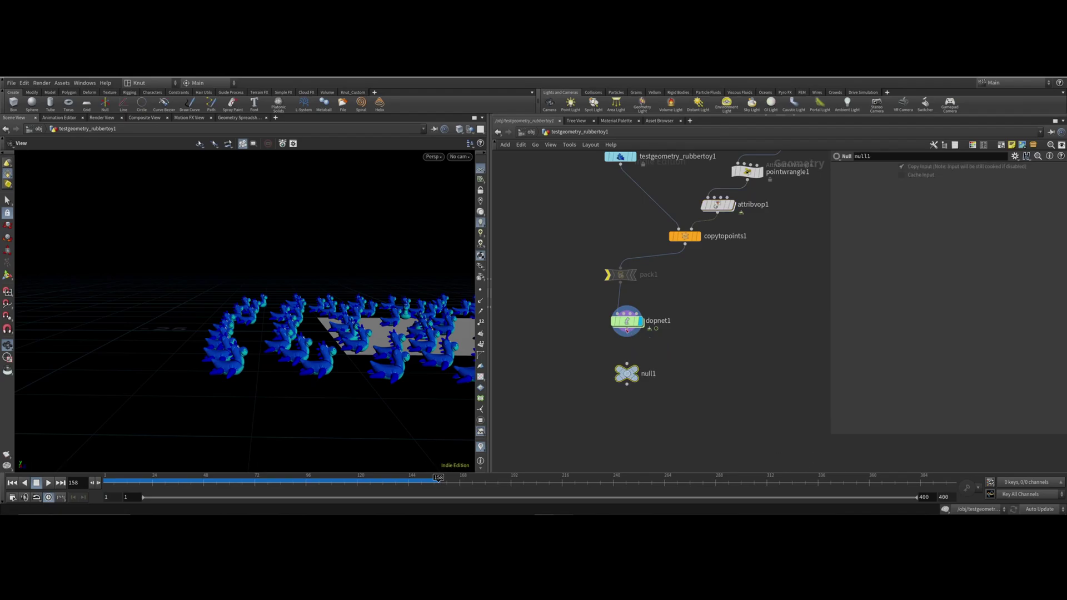
pyautogui.doubleClick(648, 373)
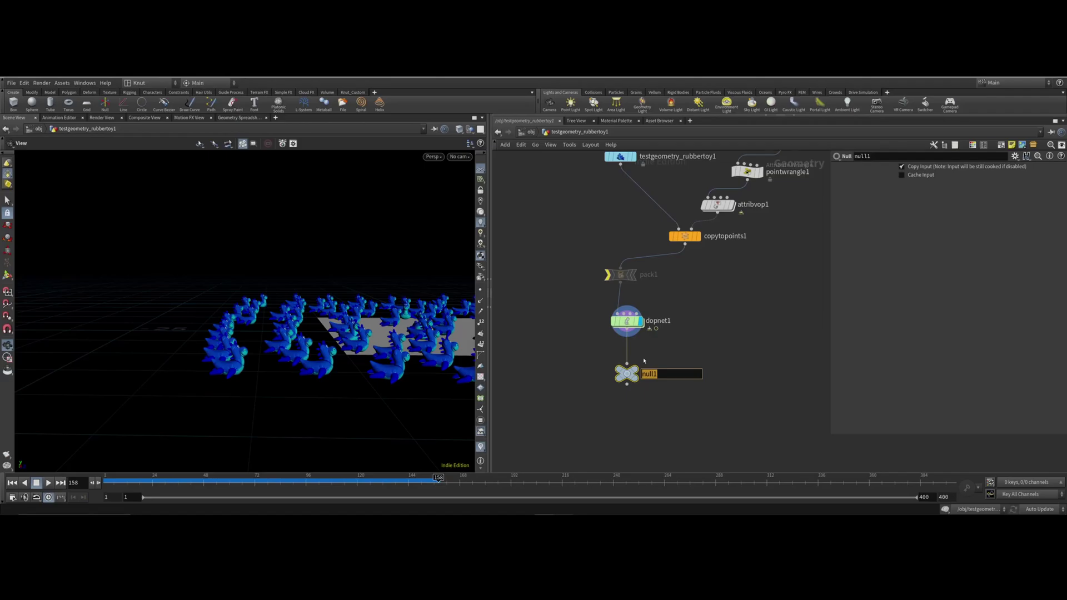
pyautogui.write('SIM_OUT')
pyautogui.press('Return')
pyautogui.moveTo(635, 376)
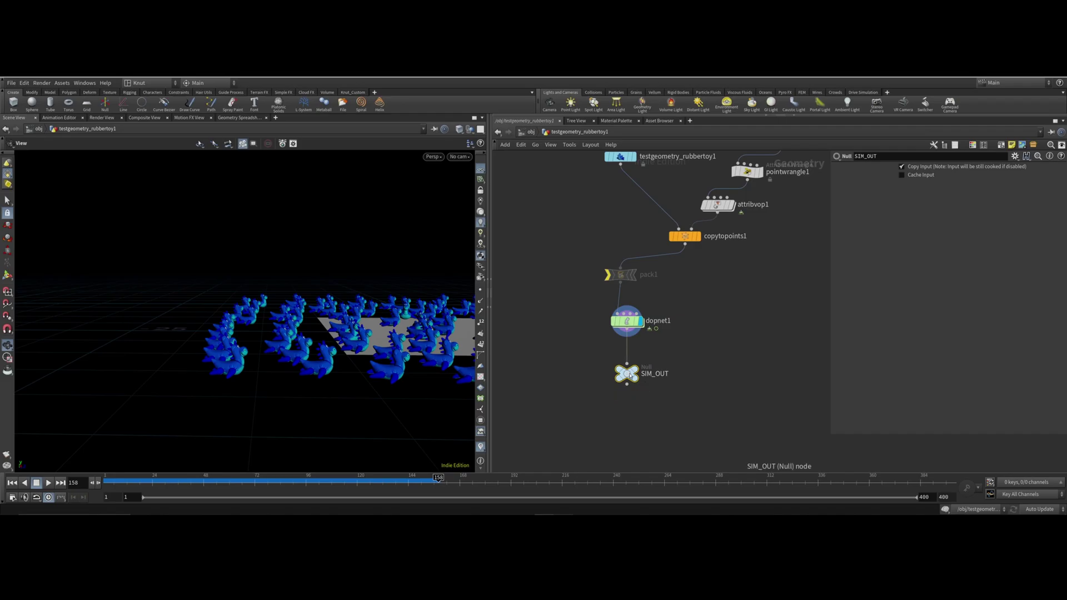
# Step: Place a USD Export node below the SIM_OUT null
pyautogui.moveTo(624, 421); pyautogui.dragTo(630, 393, button='middle')
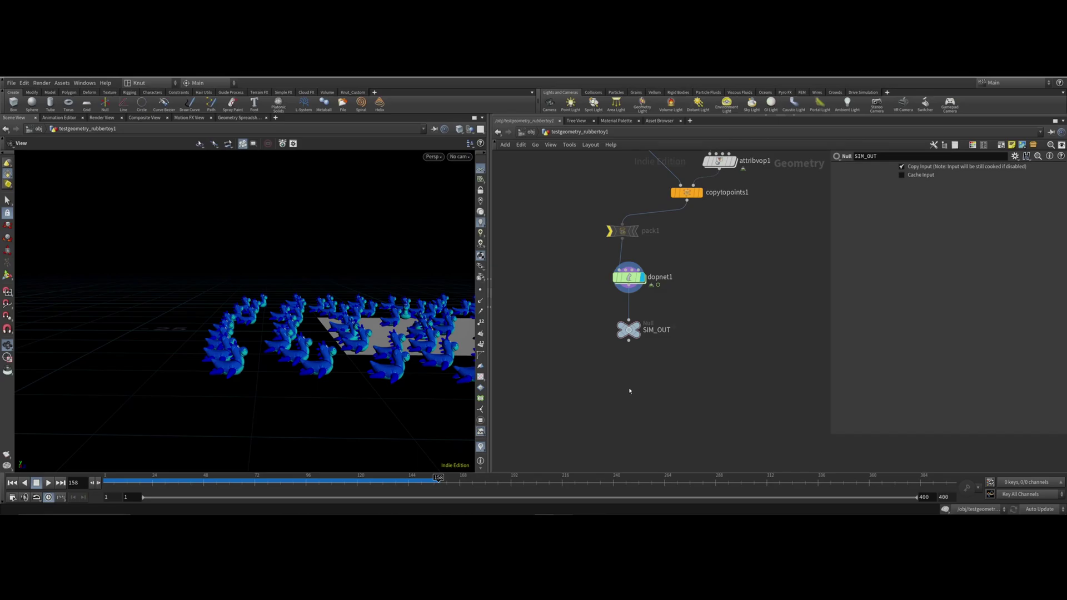
pyautogui.press('Tab')
pyautogui.write('usd')
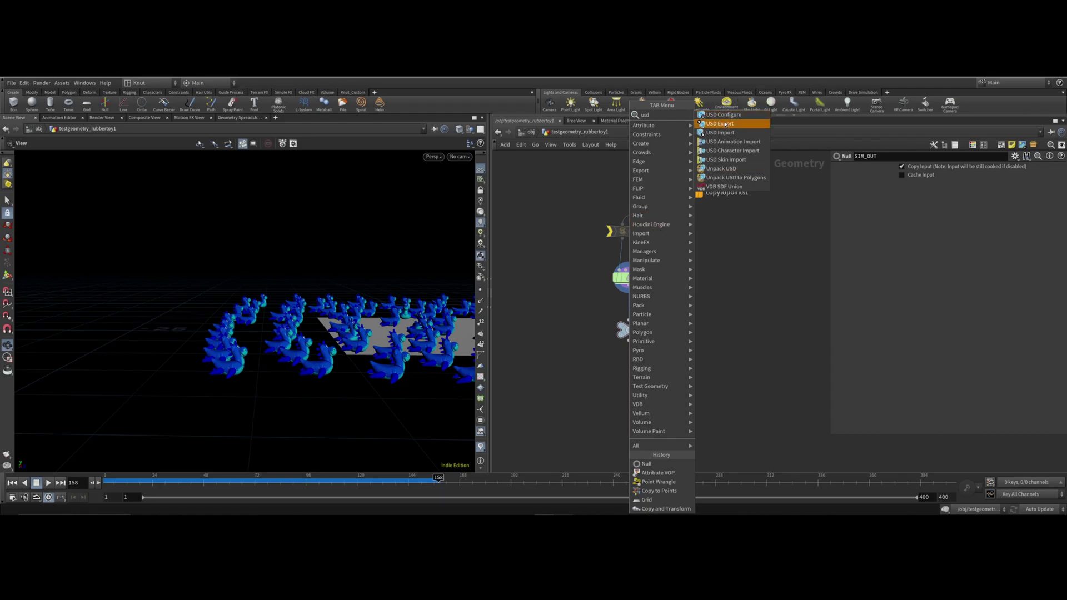
pyautogui.click(727, 124)
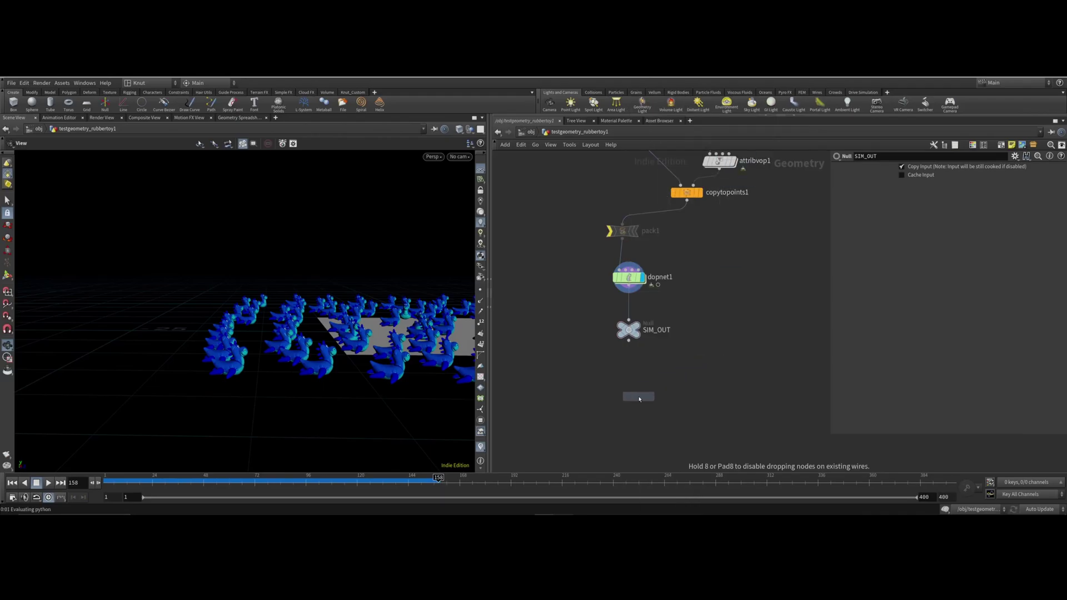
pyautogui.click(638, 396)
pyautogui.doubleClick(628, 277)
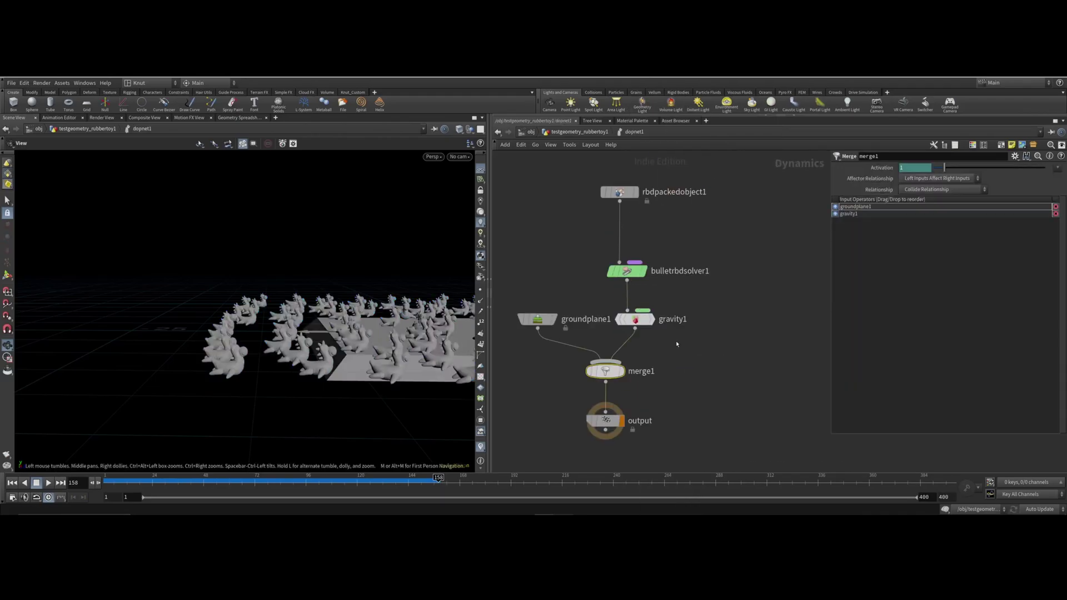
pyautogui.scroll(-3, 695, 372)
pyautogui.press('Tab')
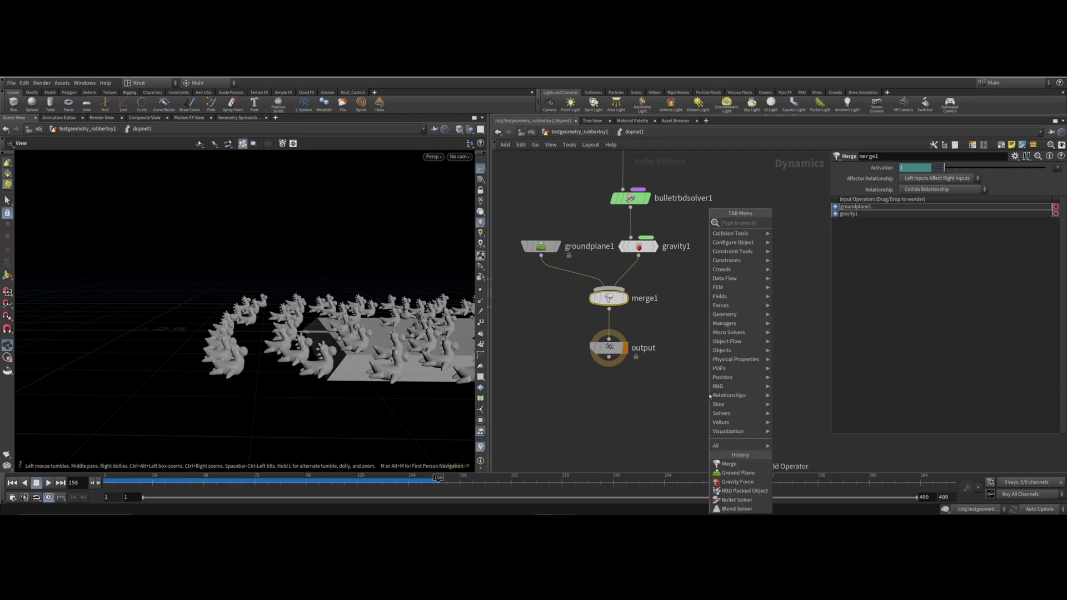
pyautogui.write('u')
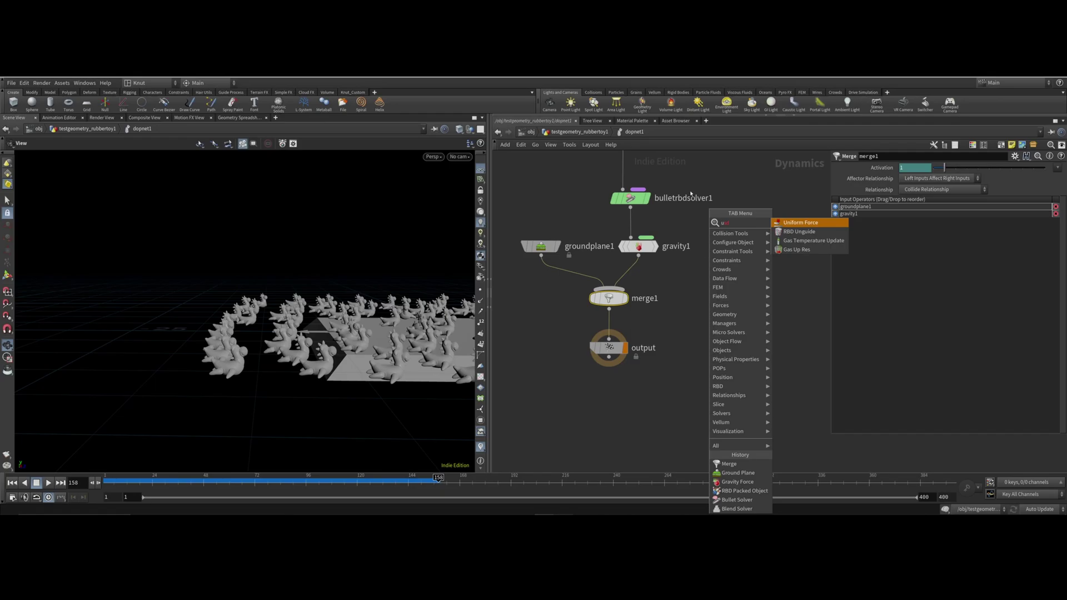
pyautogui.click(582, 133)
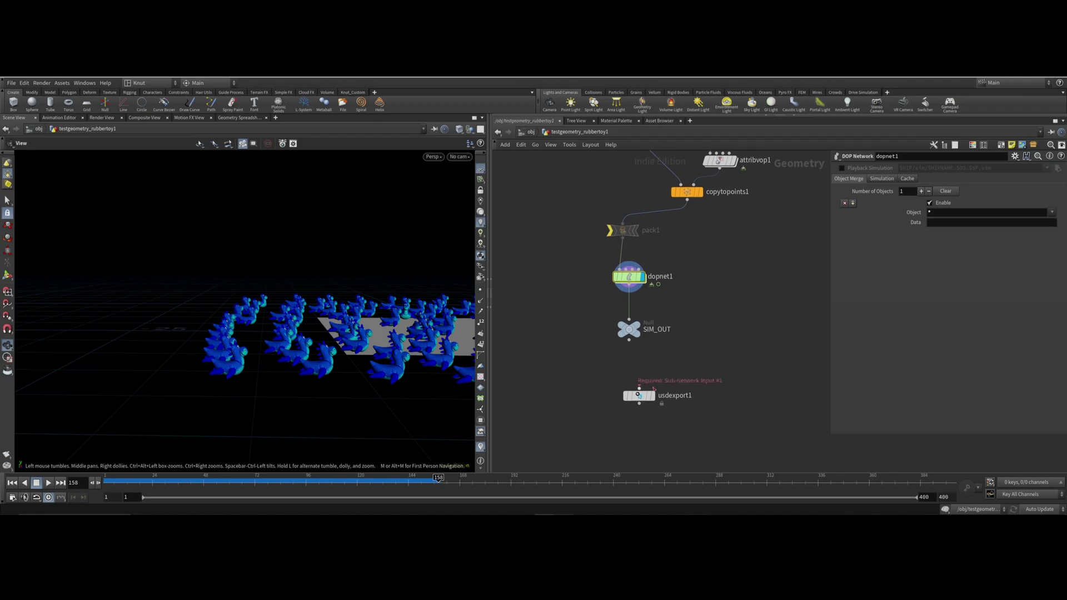
# Step: Wire SIM_OUT into the USD Export node, show its export settings and make it the displayed node
pyautogui.moveTo(644, 395); pyautogui.dragTo(628, 339)
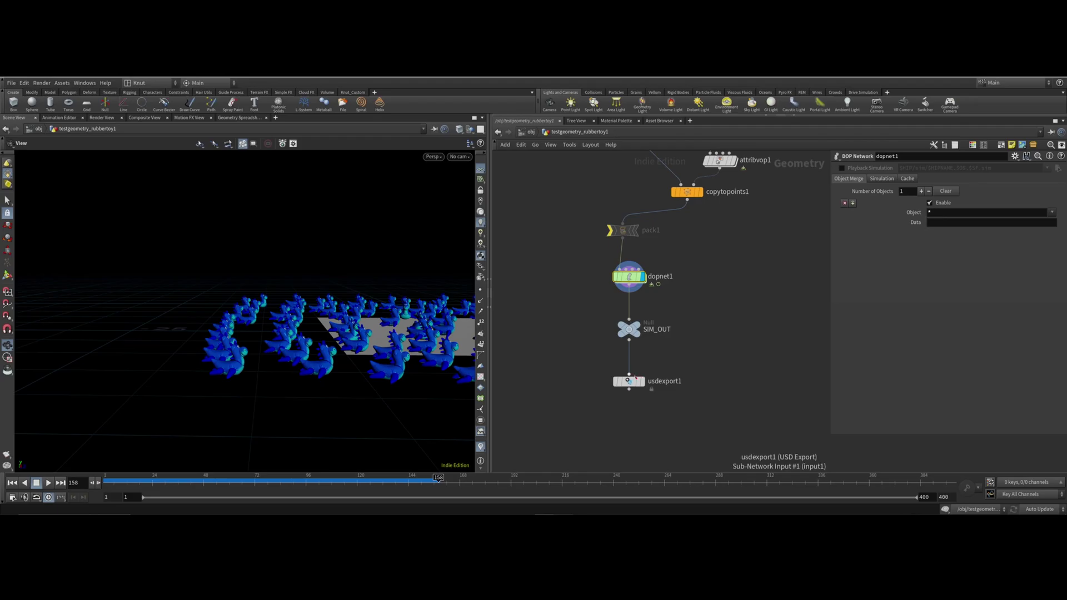
pyautogui.click(628, 381)
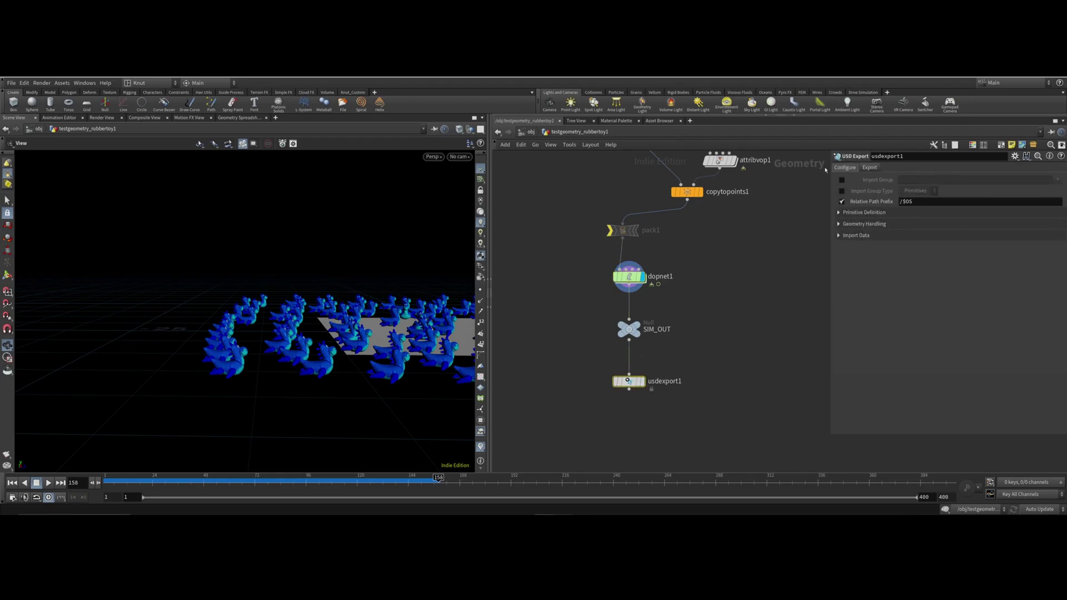
pyautogui.click(870, 168)
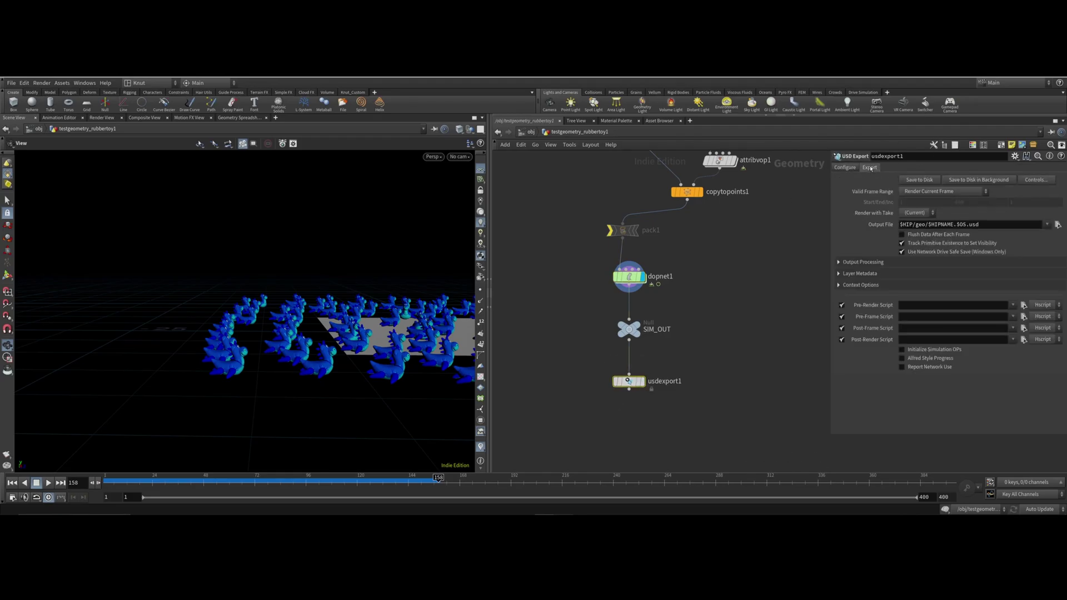
pyautogui.click(639, 380)
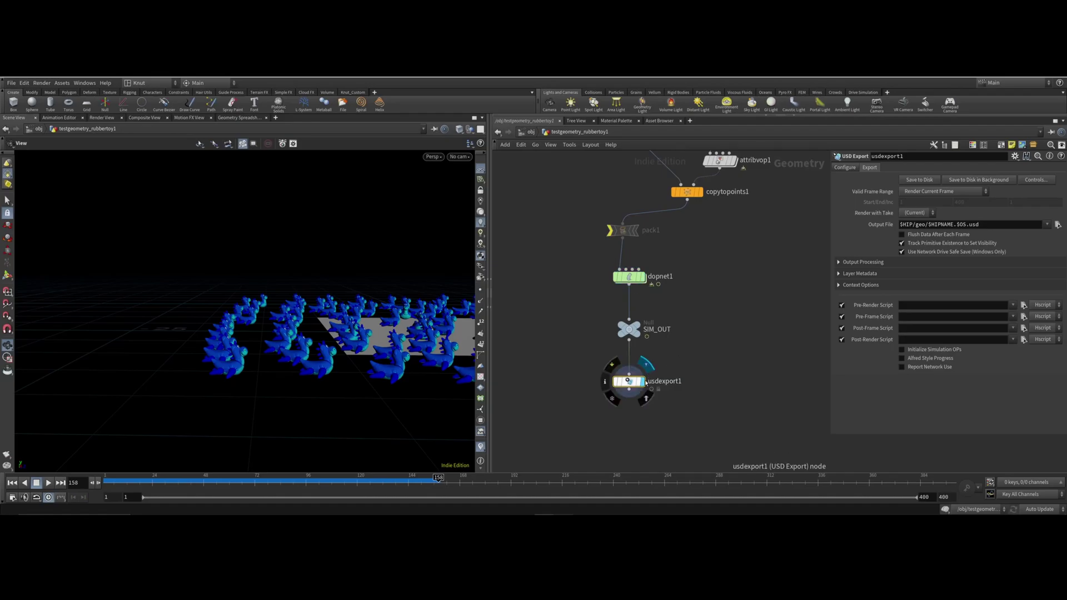
pyautogui.moveTo(643, 389)
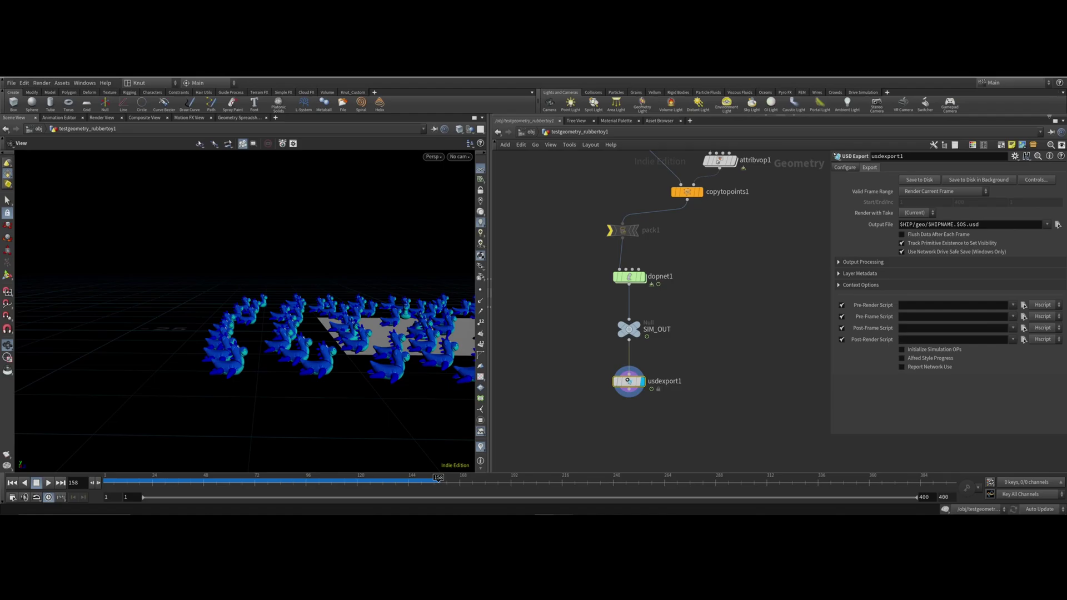
# Step: Set the USD export's valid frame range to Render Frame Range and the timeline's end frame to 200
pyautogui.click(967, 192)
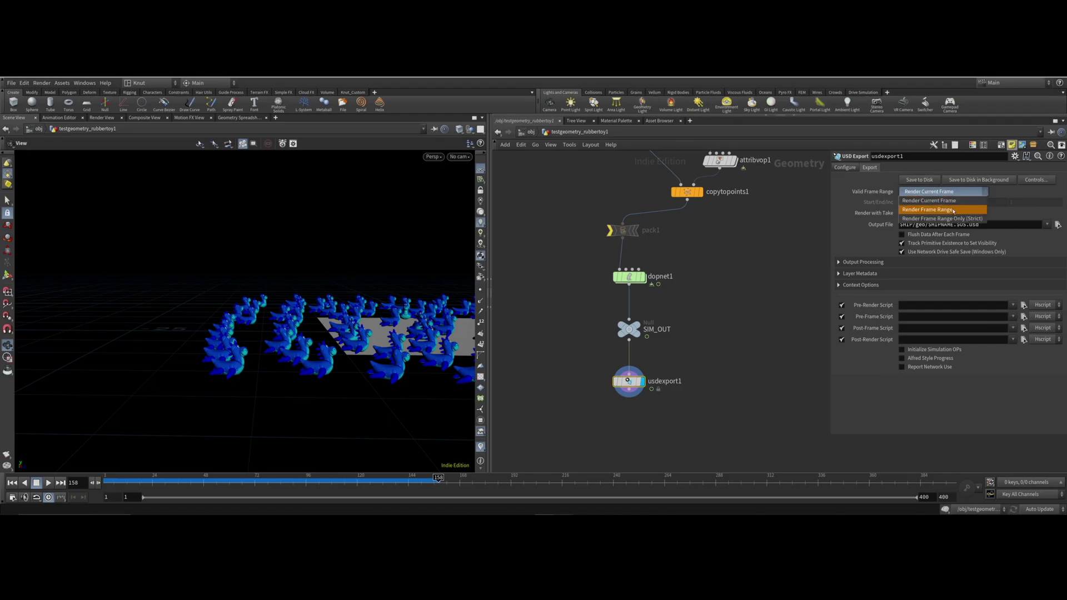
pyautogui.click(953, 211)
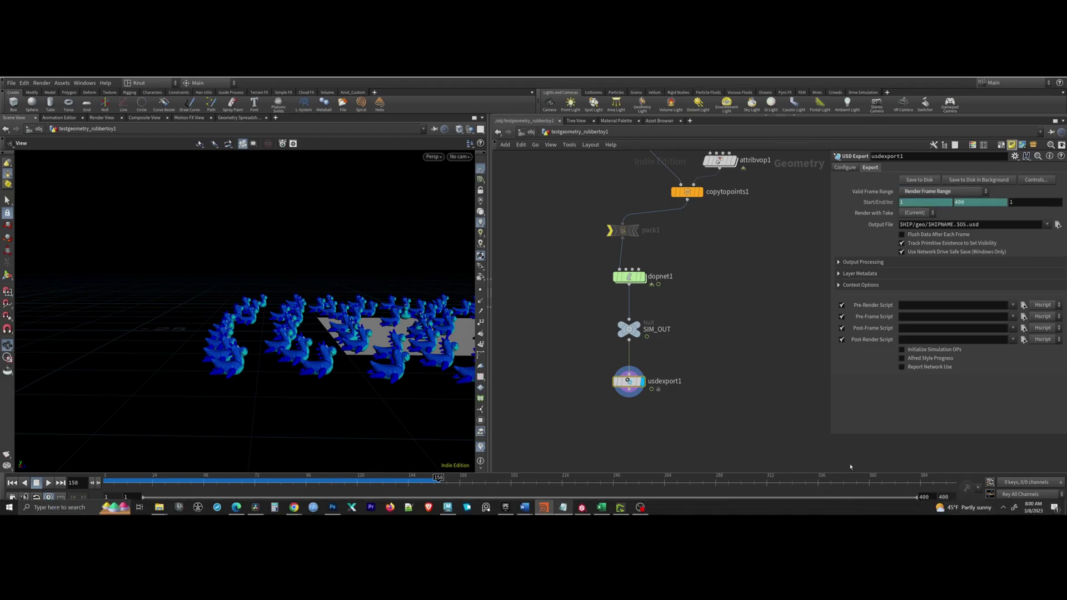
pyautogui.click(943, 497)
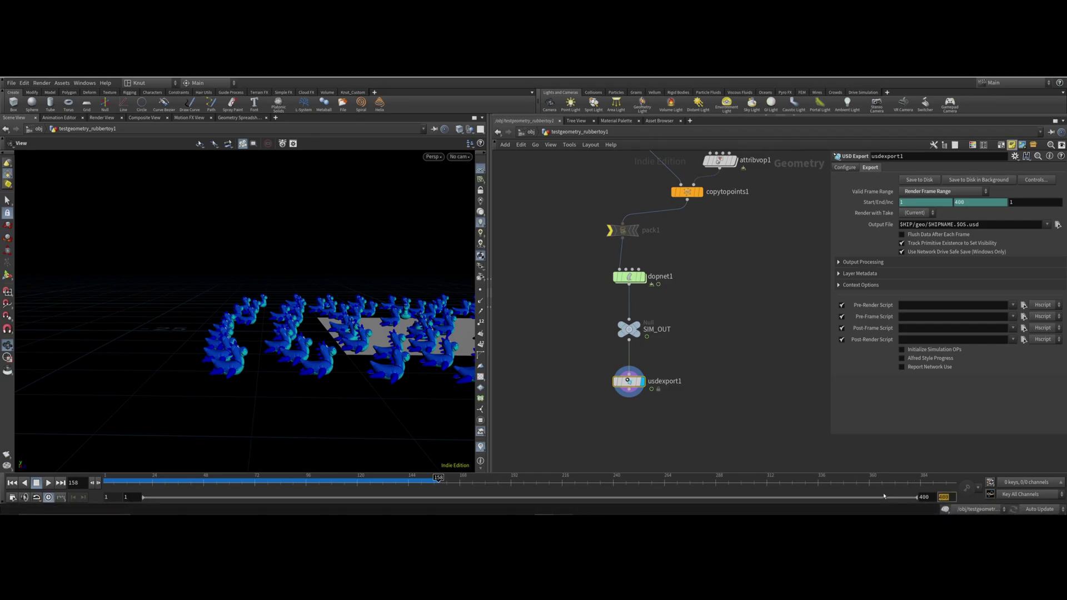
pyautogui.write('200')
pyautogui.press('Return')
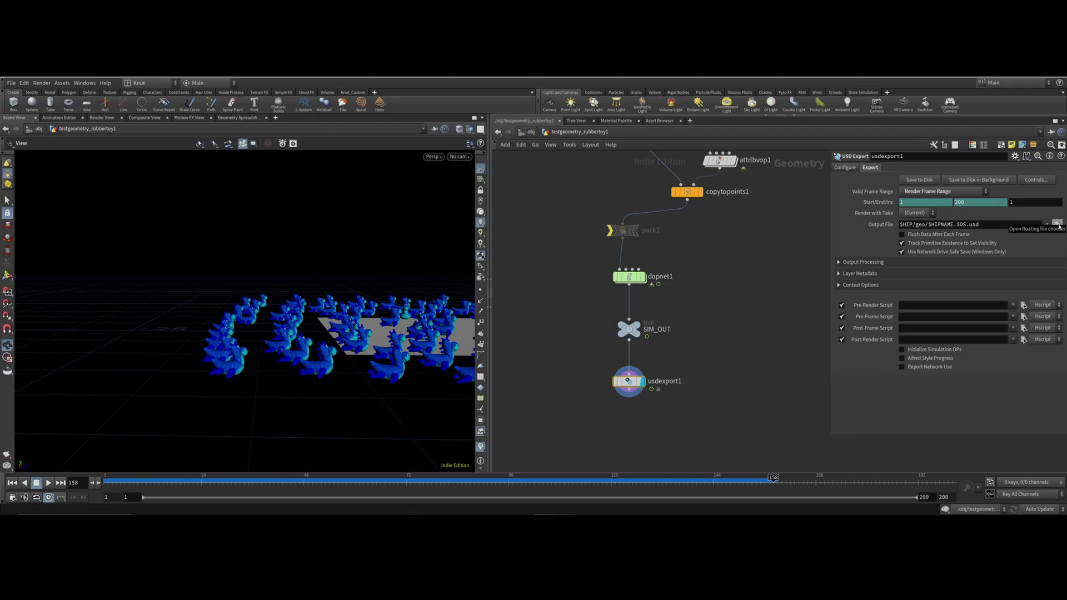
# Step: Browse for the USD output file's location and create a new folder named Rubber in F:/CACHE_Delete/
pyautogui.click(1058, 225)
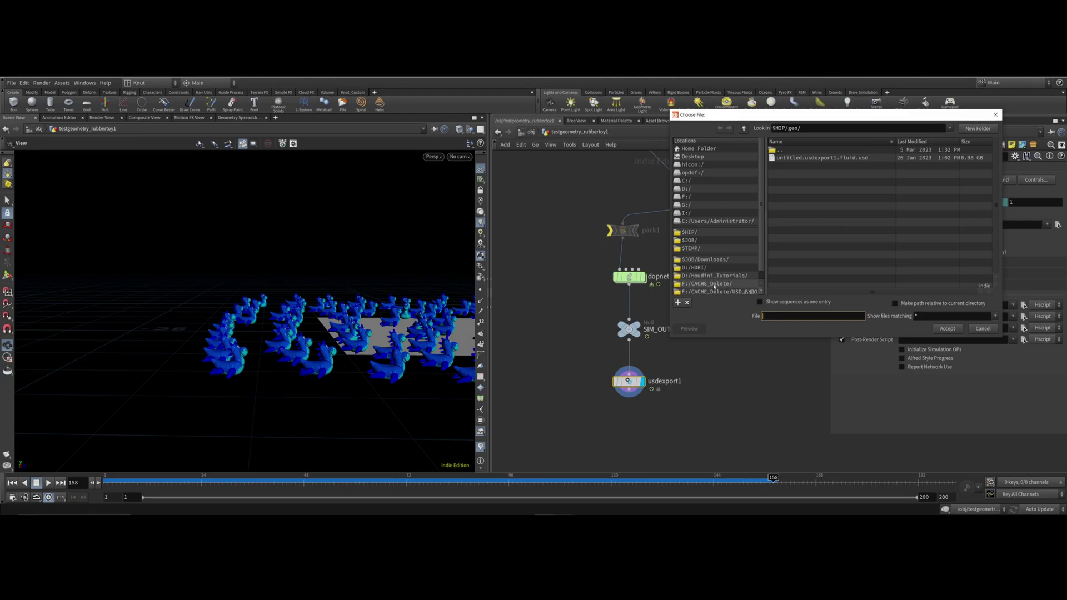
pyautogui.click(714, 284)
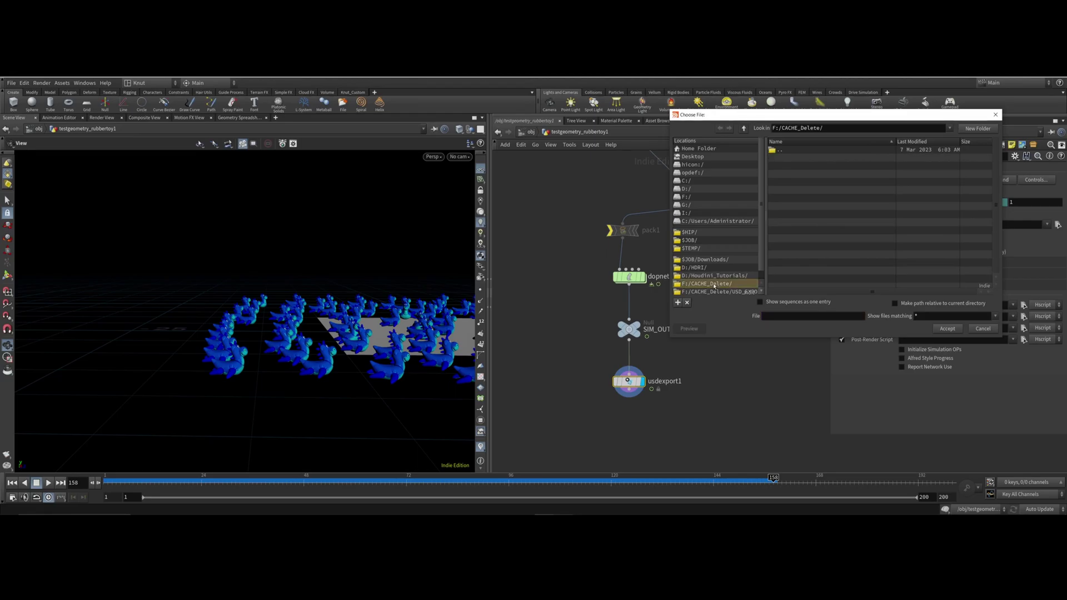
pyautogui.click(977, 128)
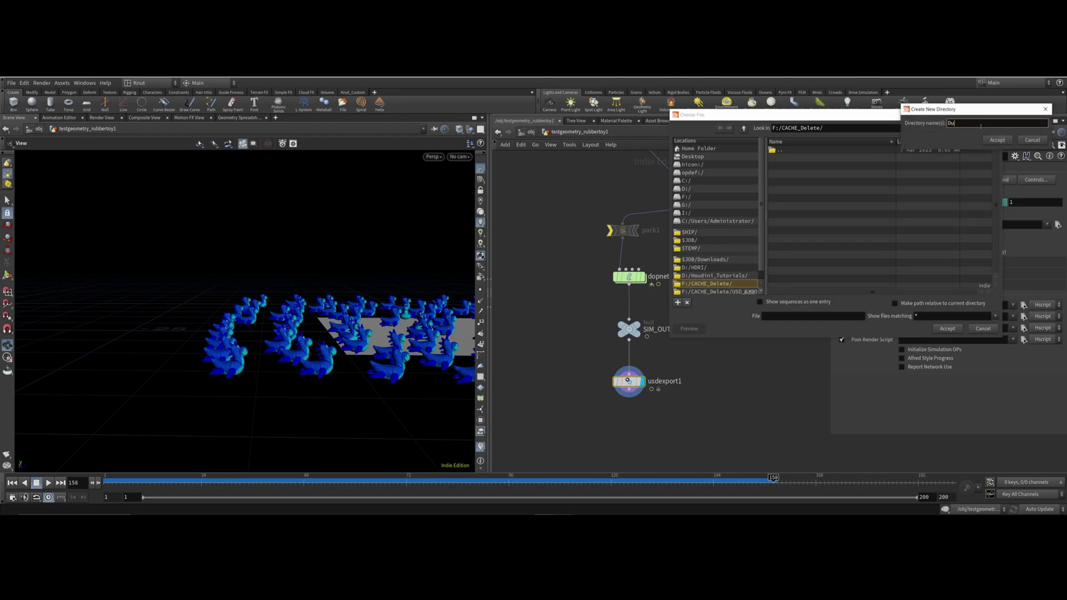
pyautogui.press('BackSpace')
pyautogui.press('BackSpace')
pyautogui.write('Rubber')
pyautogui.press('Return')
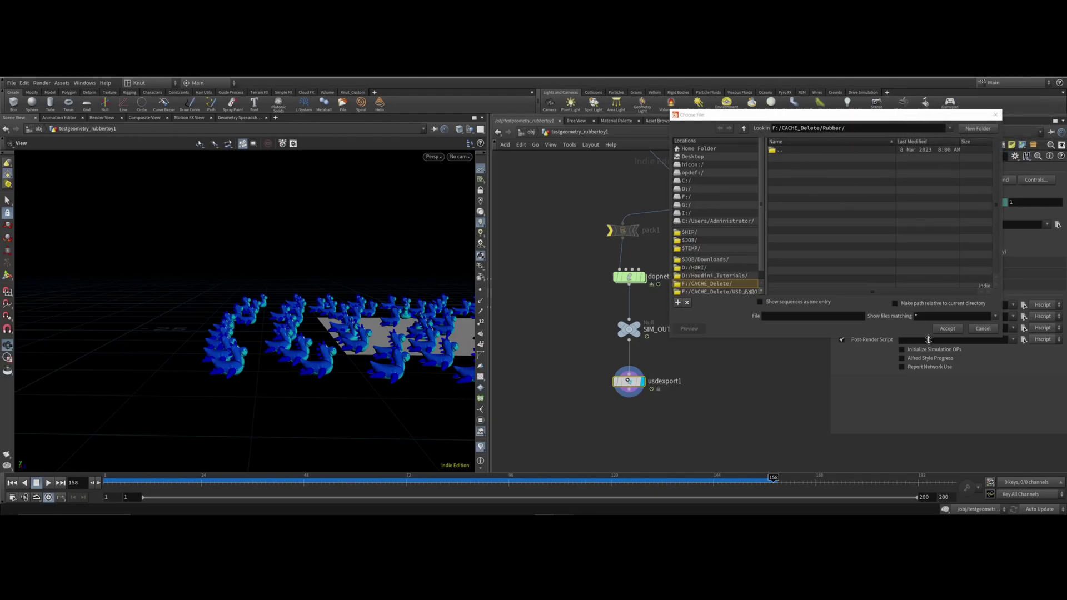
# Step: Name the USD output file RubberToy.usd in F:/CACHE_Delete/Rubber/ and save the export to disk
pyautogui.click(779, 316)
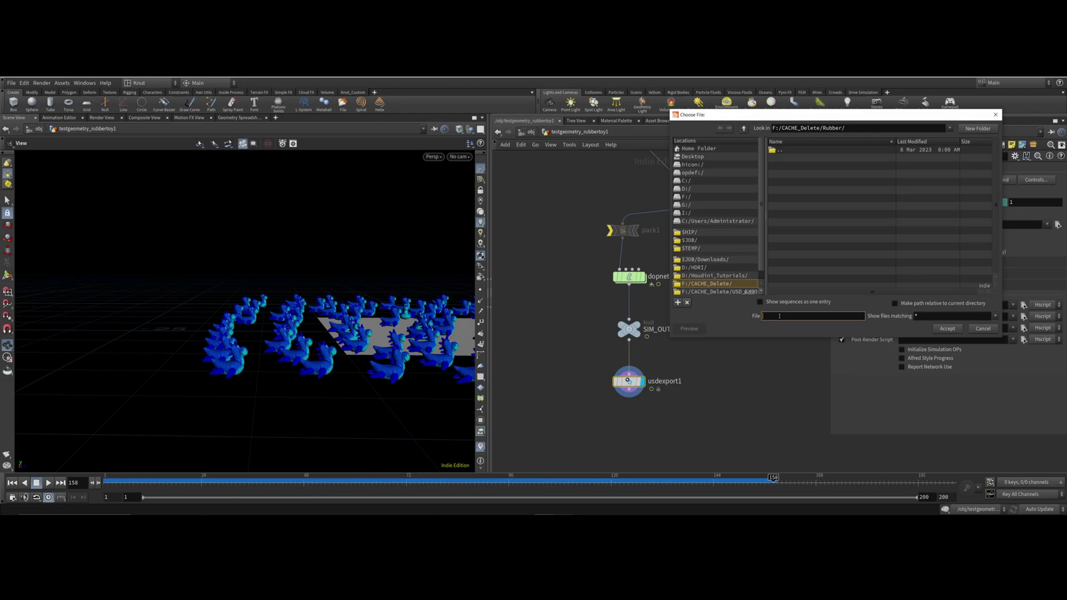
pyautogui.write('RubberToy.usd')
pyautogui.click(953, 329)
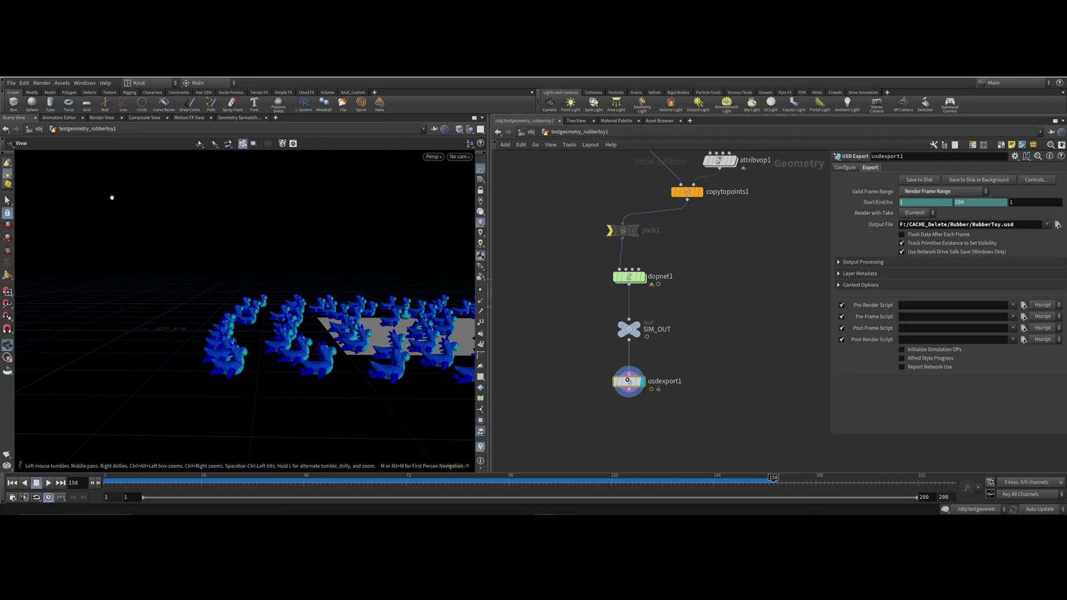
pyautogui.click(921, 181)
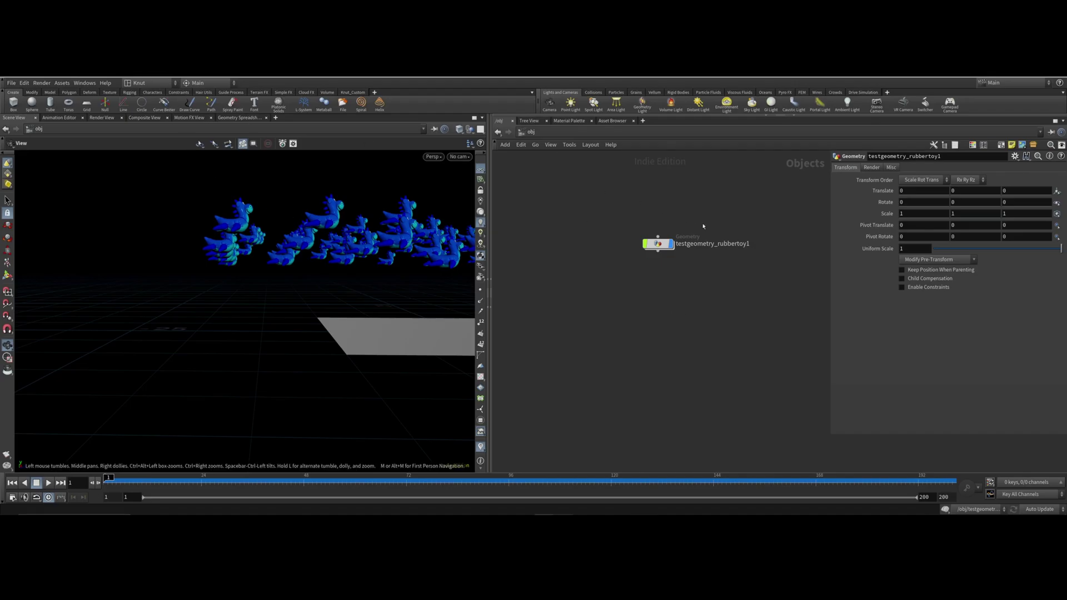
# Step: Recenter the object-level network and switch the desktop layout to Solaris
pyautogui.press('h')
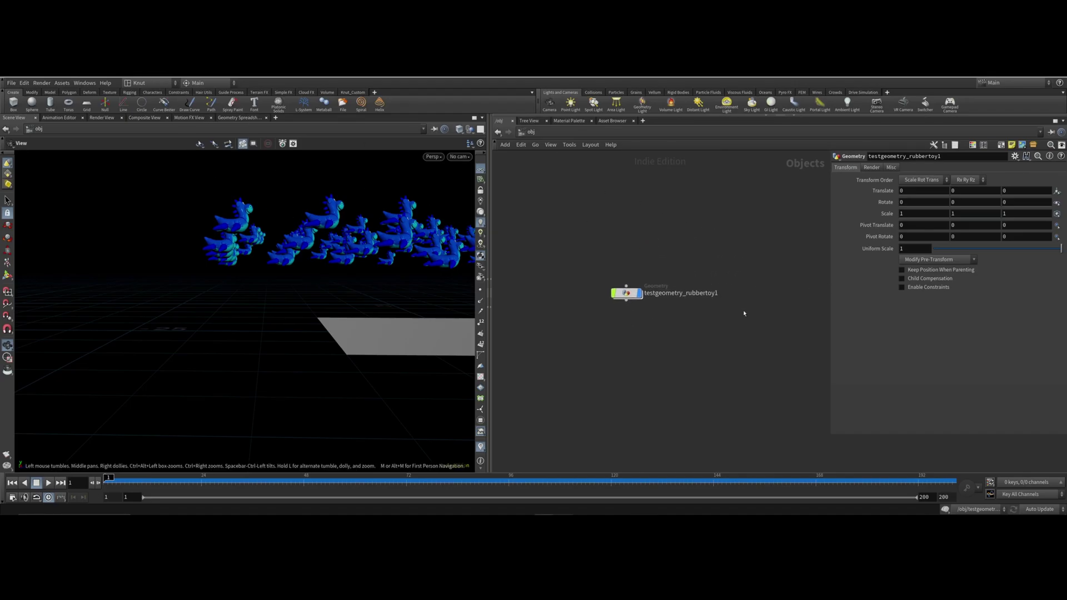
pyautogui.click(149, 83)
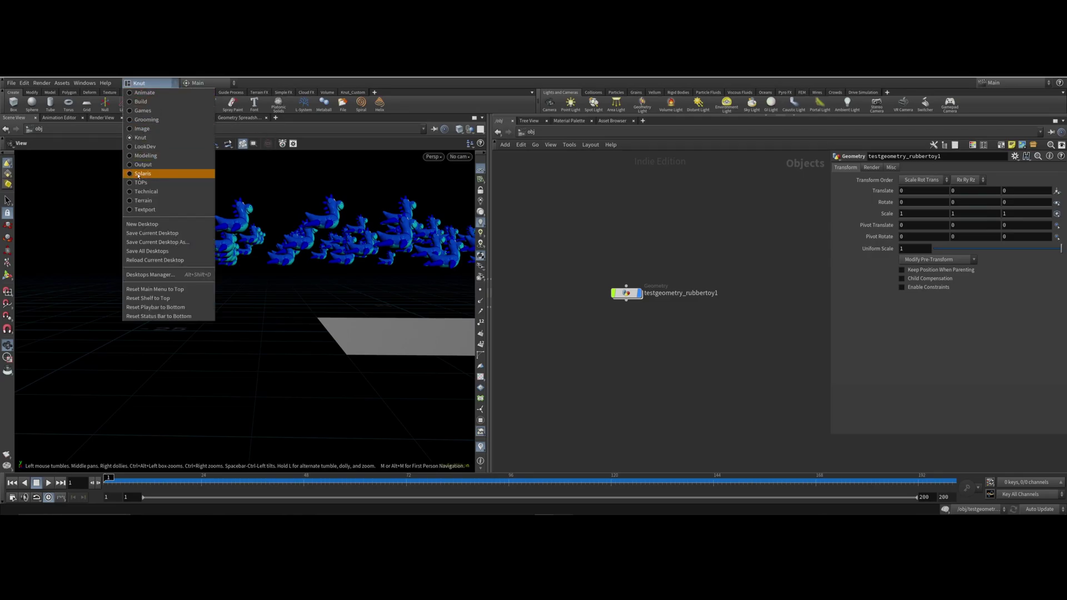
pyautogui.click(142, 174)
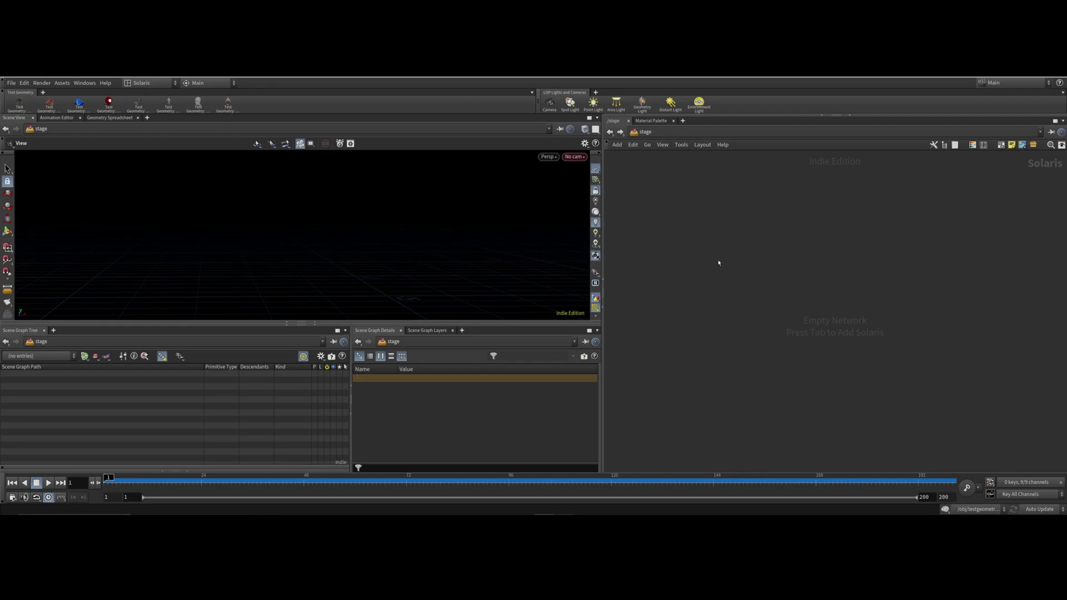
# Step: Place a Reference node in the empty stage network
pyautogui.press('Tab')
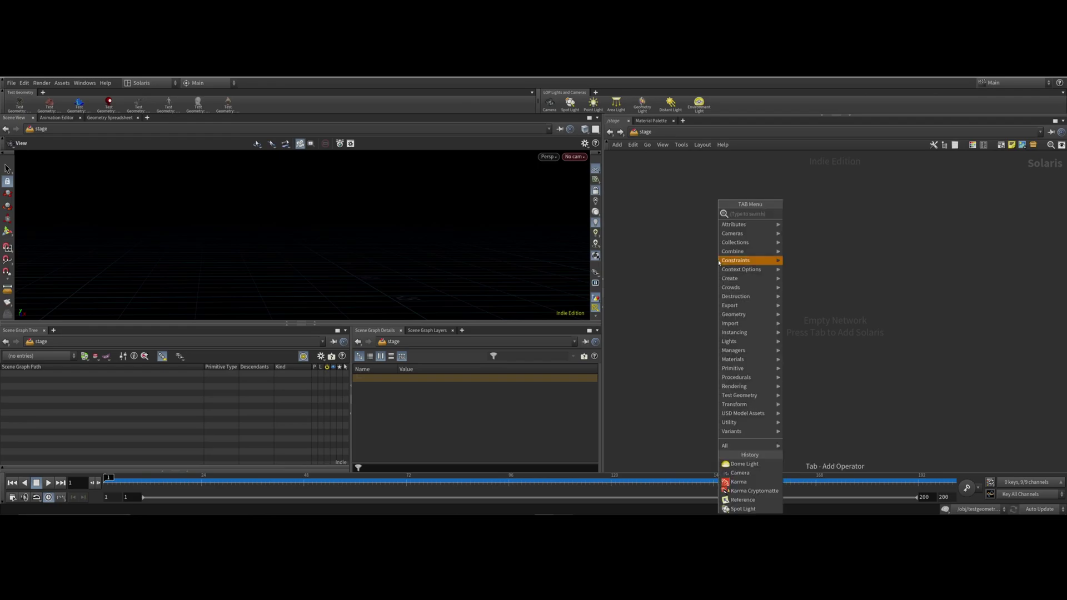
pyautogui.moveTo(719, 262)
pyautogui.write('ref')
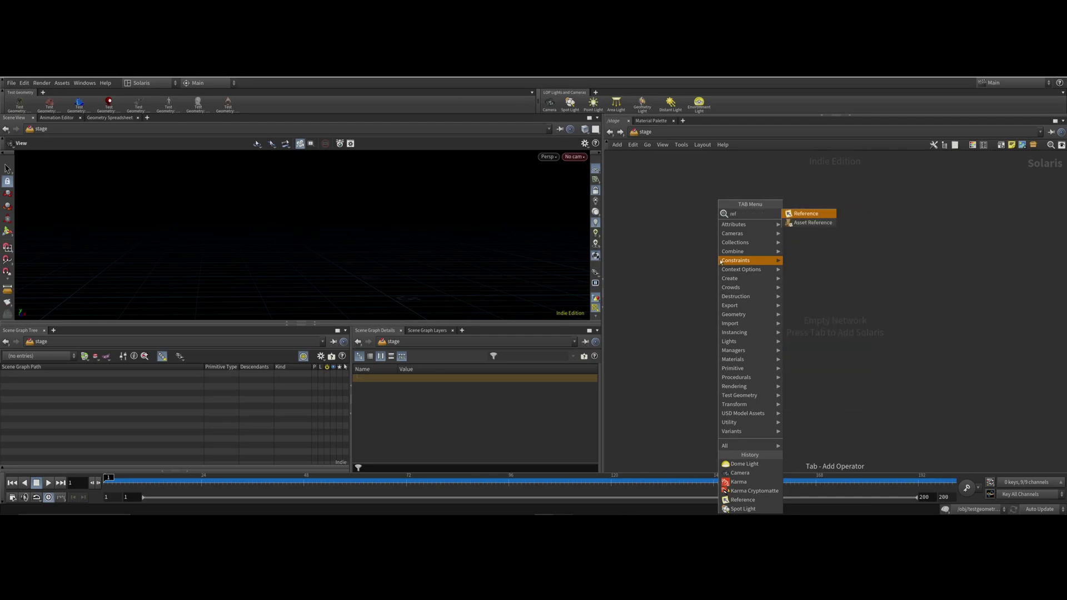
pyautogui.click(804, 215)
pyautogui.click(709, 234)
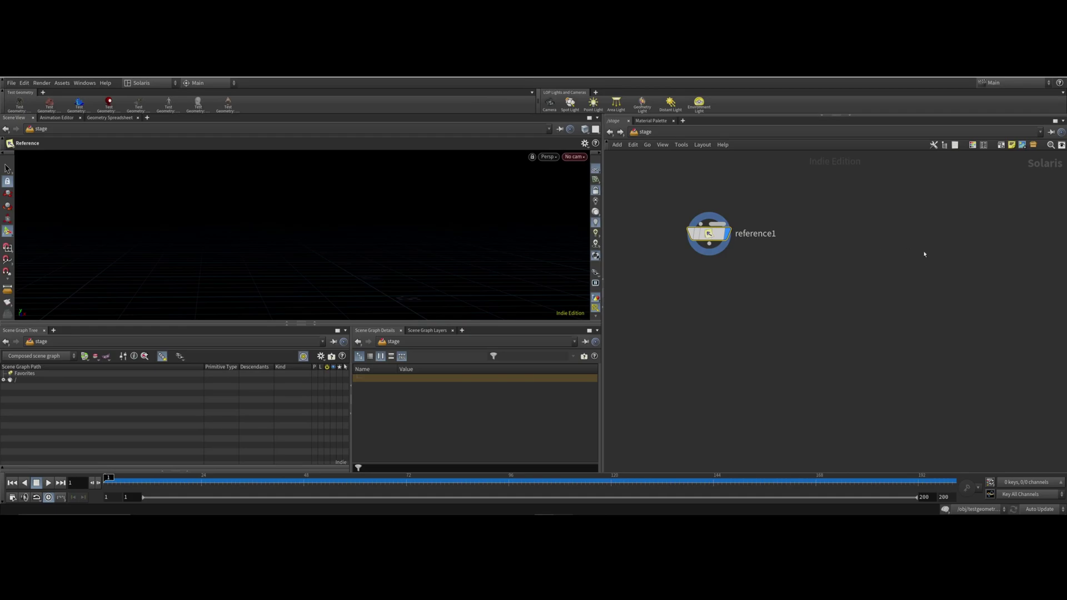
# Step: Show the Reference node's parameters and set its file pattern to RubberToy.usd from F:/CACHE_Delete/Rubber/
pyautogui.press('p')
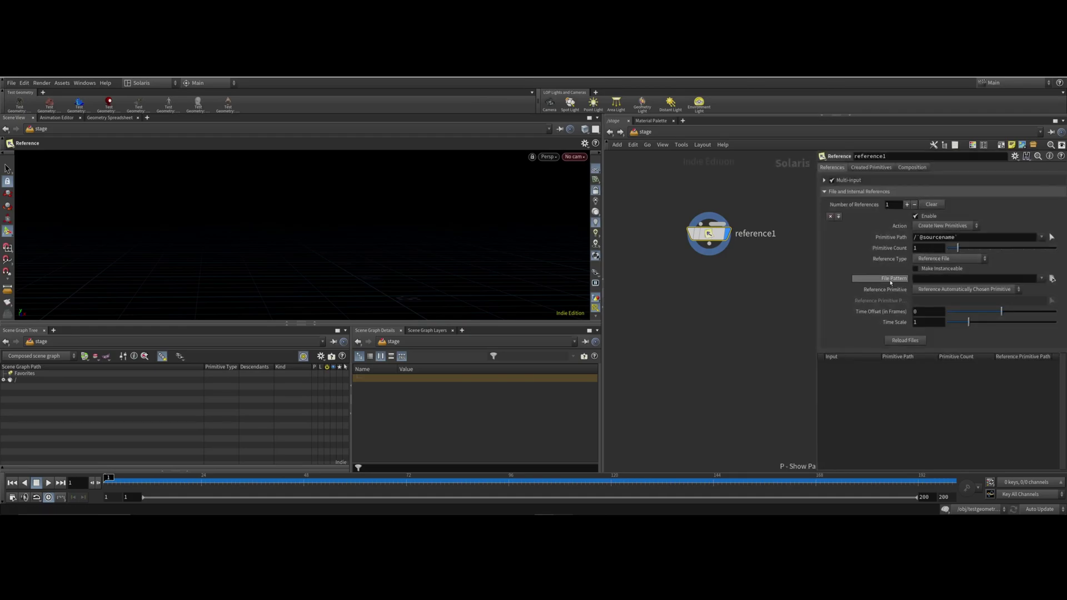
pyautogui.click(1052, 279)
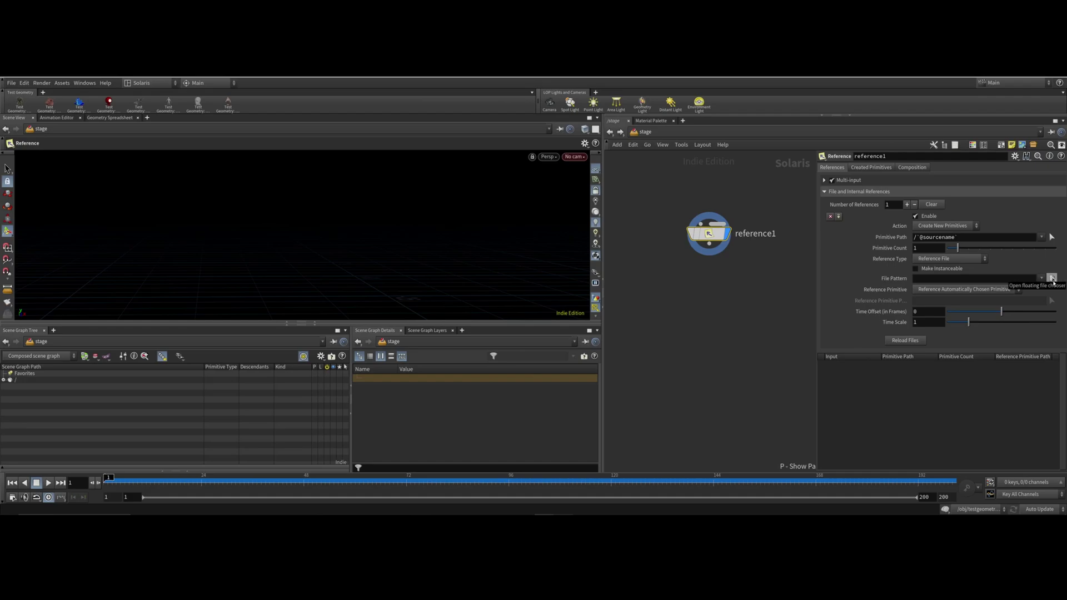
pyautogui.click(1052, 279)
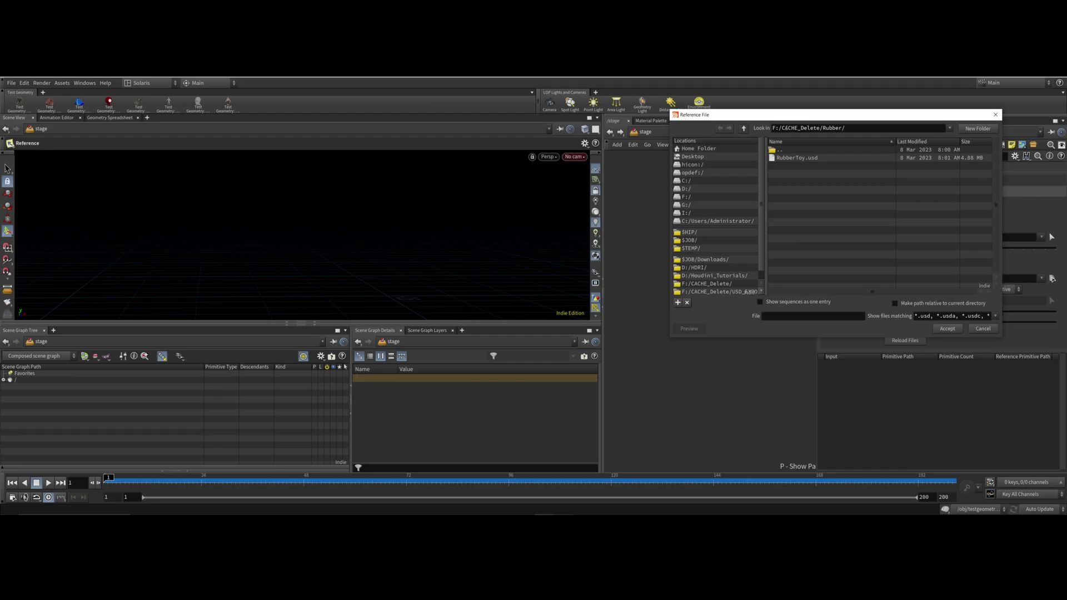
pyautogui.click(789, 158)
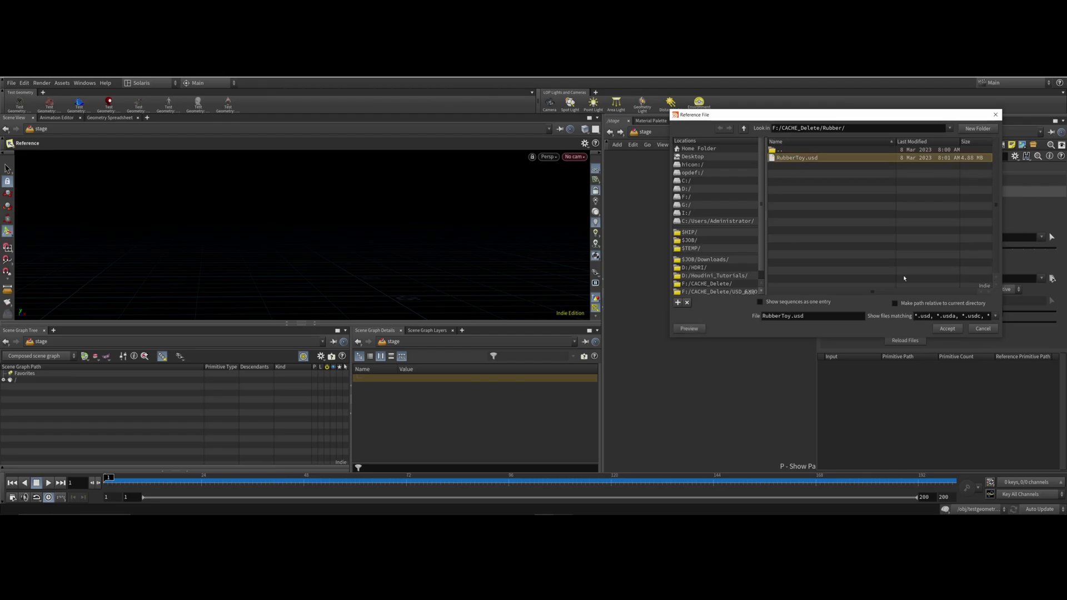
pyautogui.click(948, 329)
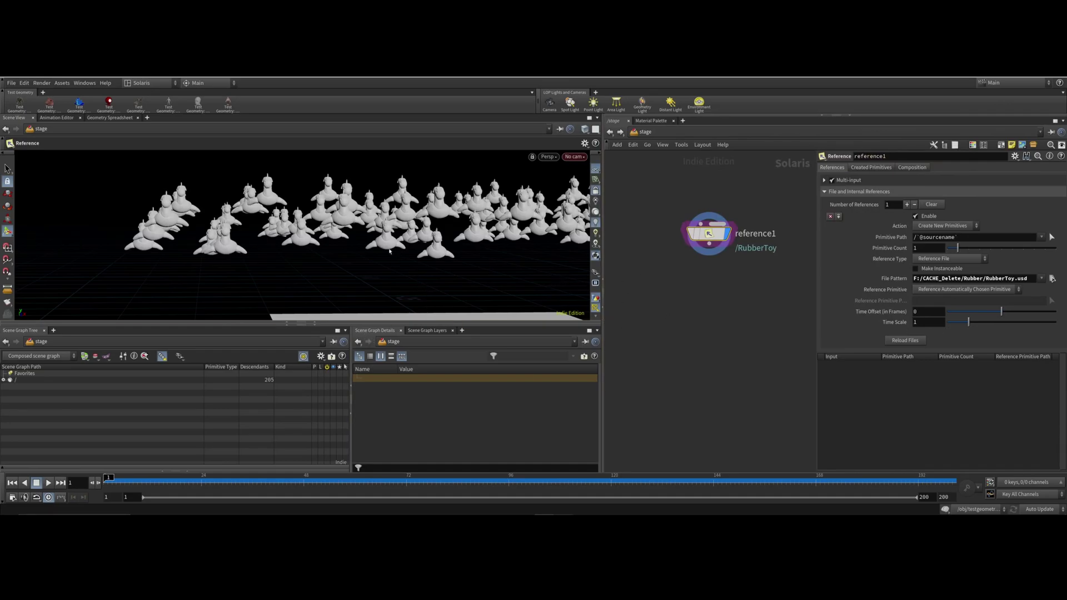
# Step: Play the referenced rubber toy animation in the viewport and return to frame 1
pyautogui.press('Escape')
pyautogui.moveTo(565, 280); pyautogui.dragTo(324, 242, button='right')
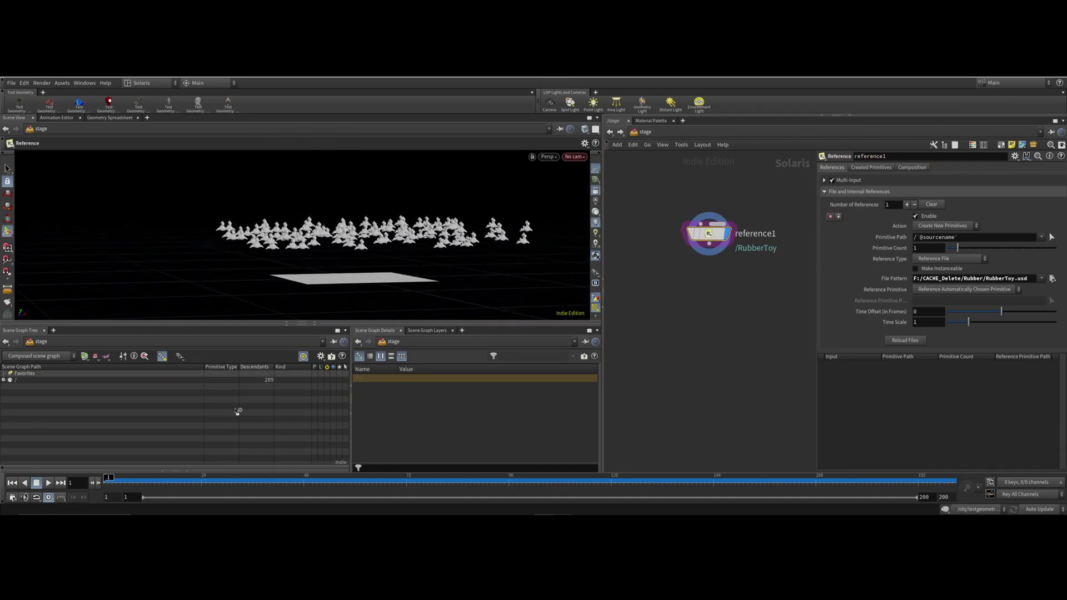
pyautogui.click(49, 482)
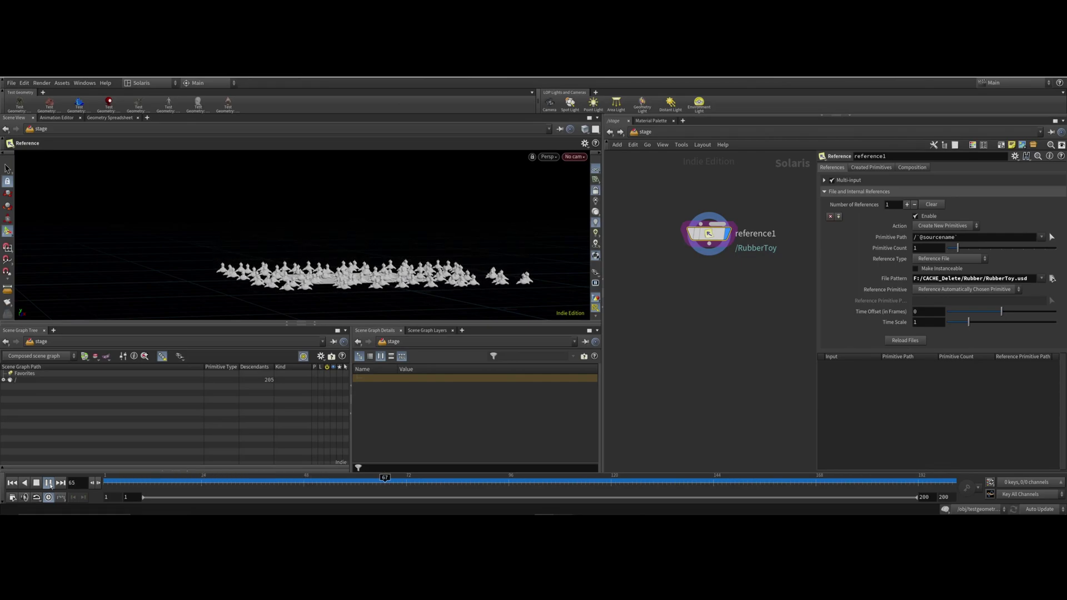
pyautogui.click(48, 482)
pyautogui.click(11, 482)
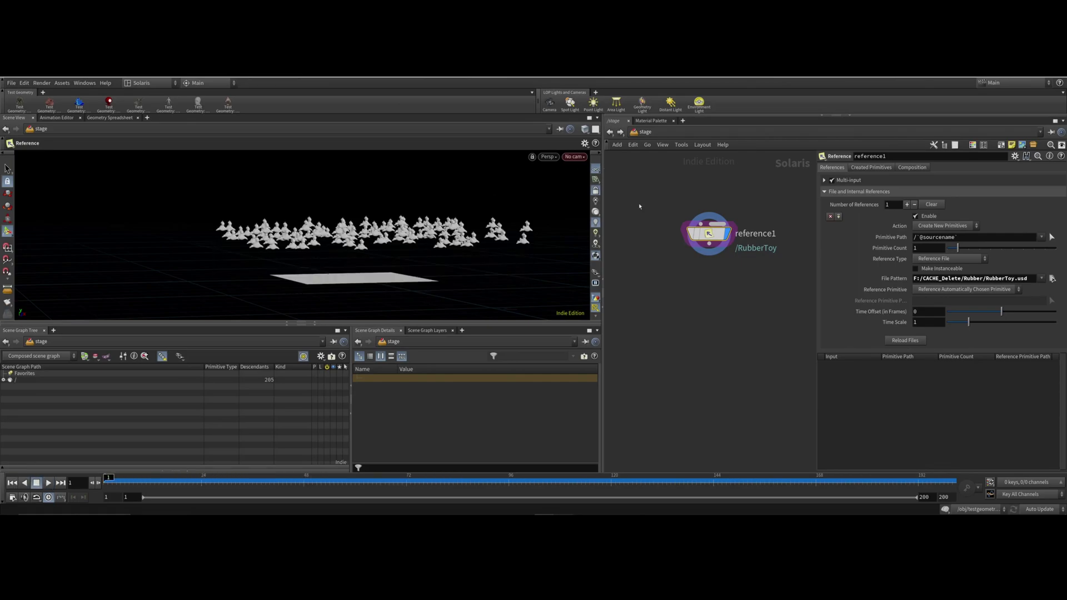
# Step: Place a Dome Light node below reference1 and wire the reference into it
pyautogui.moveTo(722, 295); pyautogui.dragTo(692, 299, button='middle')
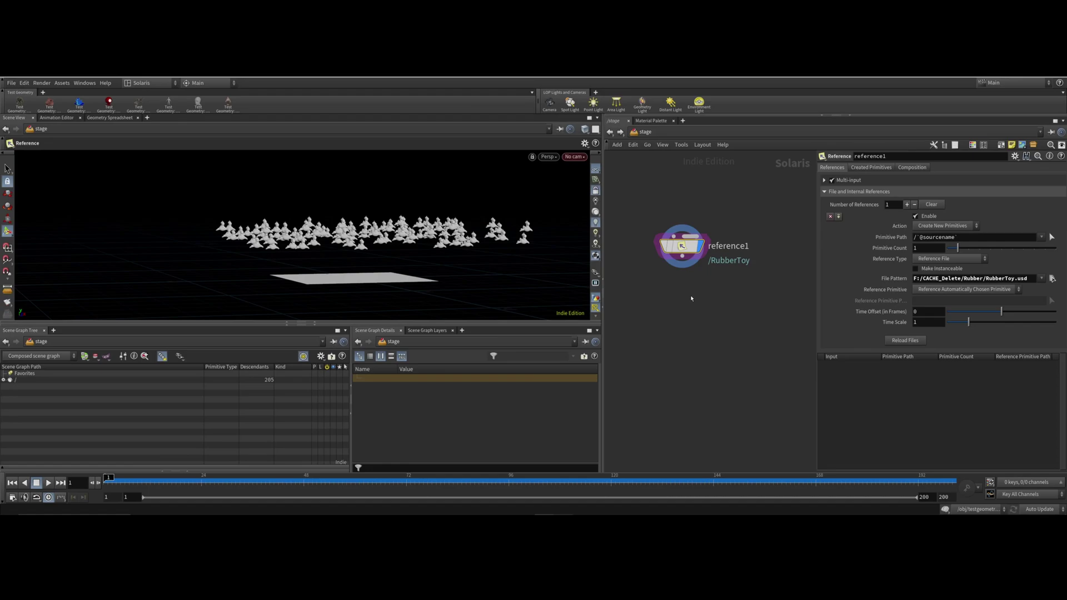
pyautogui.press('Tab')
pyautogui.write('dome')
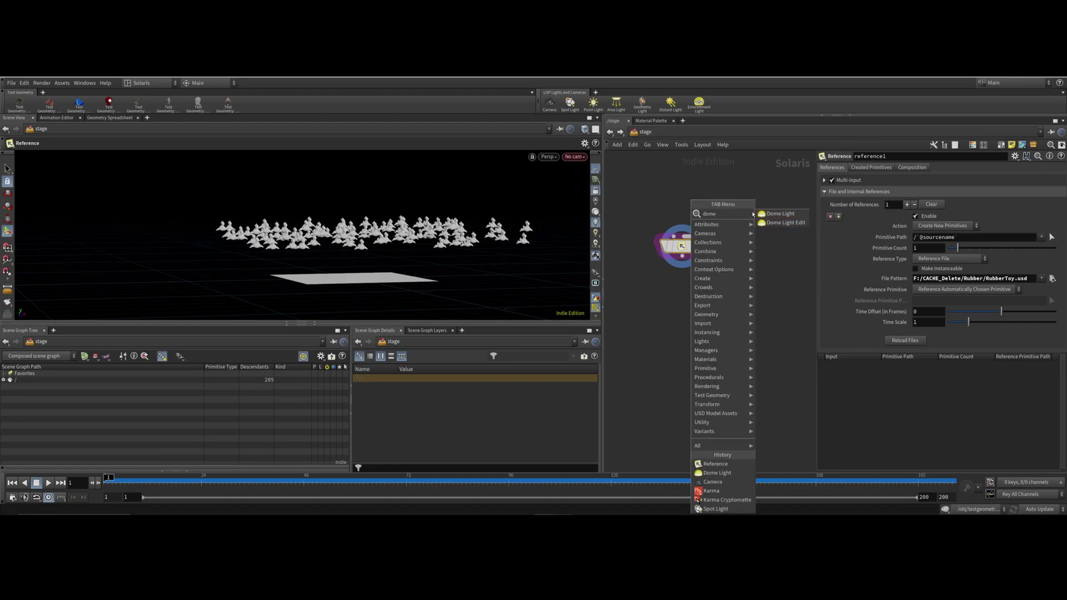
pyautogui.click(781, 215)
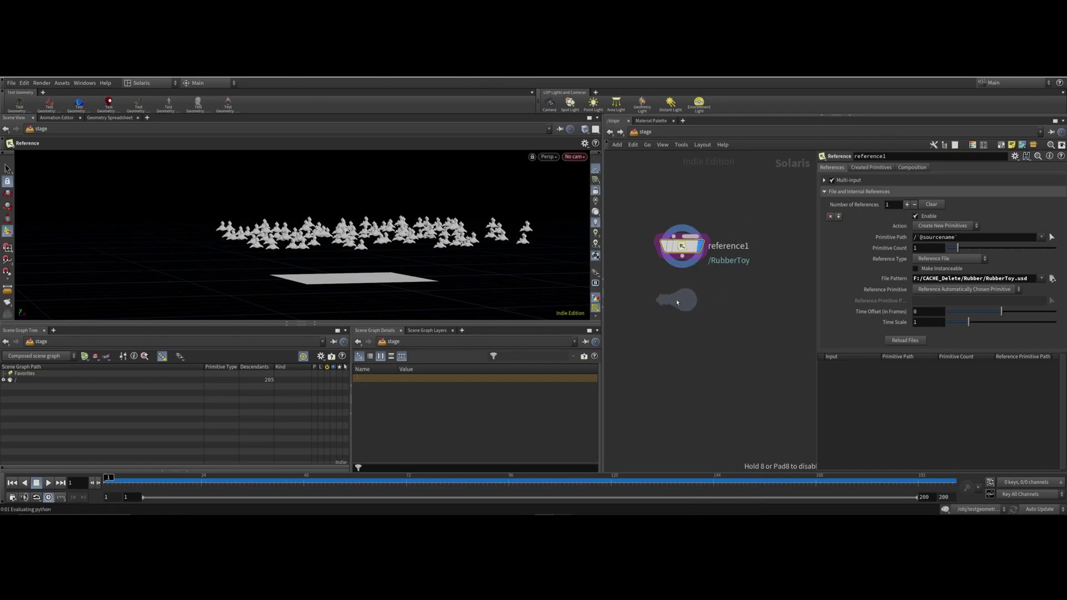
pyautogui.click(679, 300)
pyautogui.moveTo(685, 269)
pyautogui.mouseDown()
pyautogui.moveTo(662, 270)
pyautogui.moveTo(677, 288)
pyautogui.mouseUp()
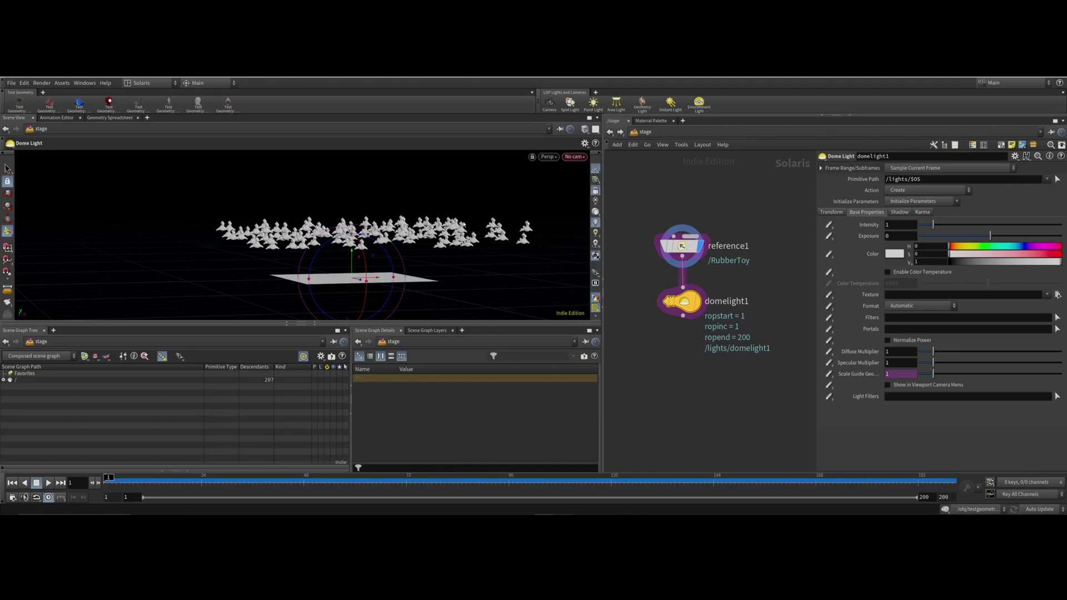
pyautogui.keyDown('alt'); pyautogui.moveTo(463, 223); pyautogui.dragTo(463, 207); pyautogui.keyUp('alt')
# Step: Place a Camera node below domelight1, wire the light into it and make the camera the displayed node
pyautogui.moveTo(687, 349); pyautogui.dragTo(678, 334, button='middle')
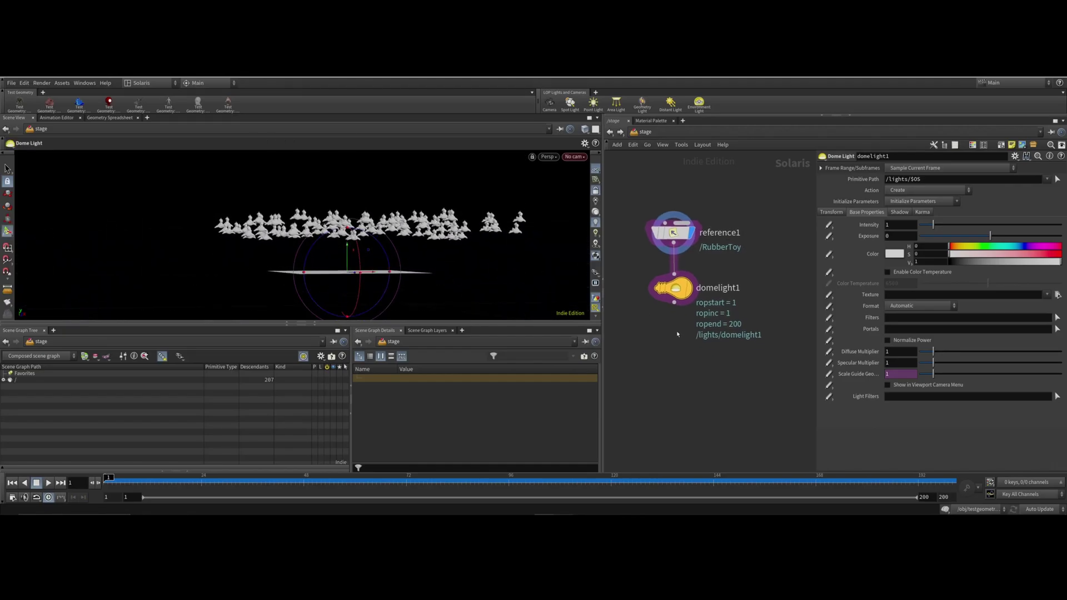
pyautogui.press('Tab')
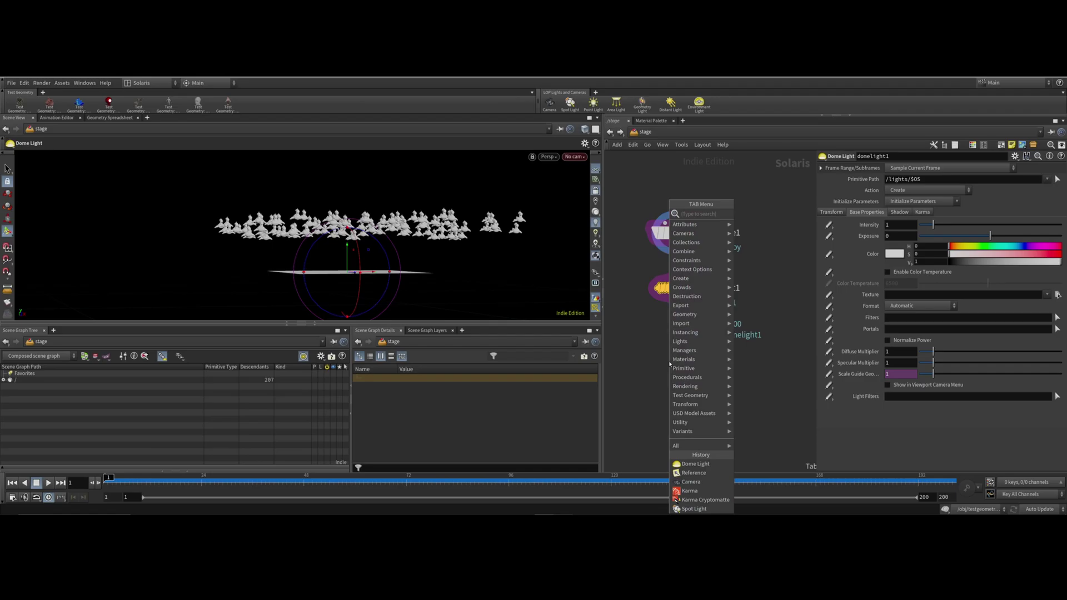
pyautogui.write('ca')
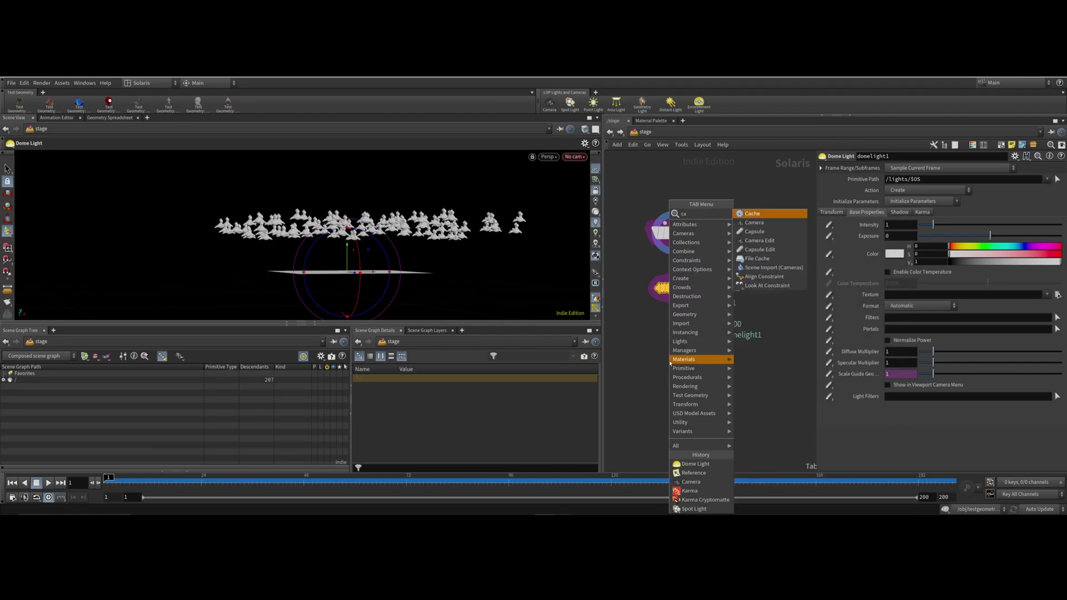
pyautogui.click(760, 226)
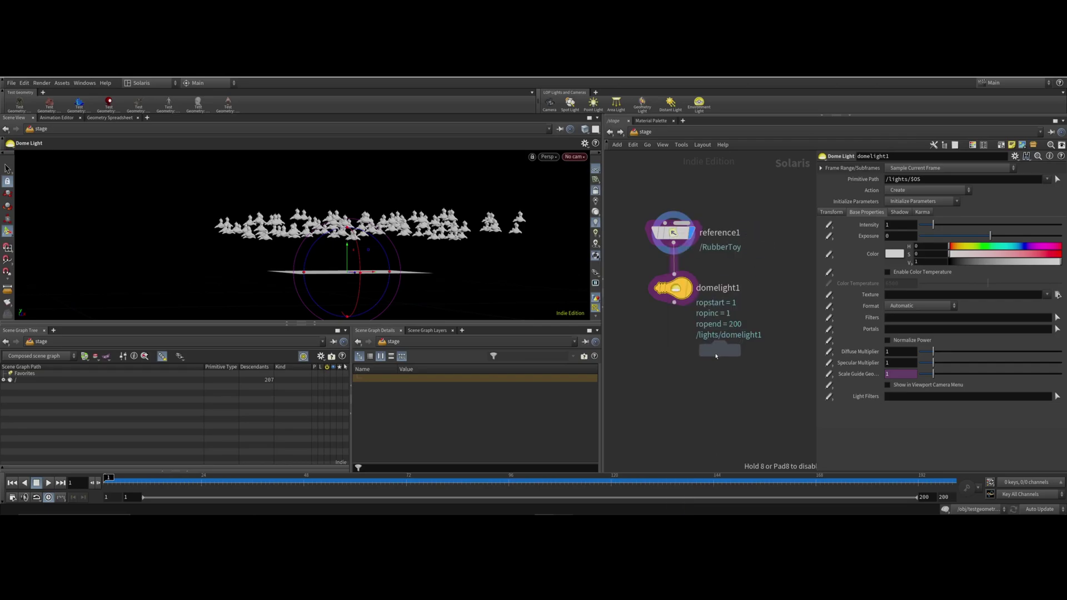
pyautogui.click(678, 354)
pyautogui.moveTo(676, 304); pyautogui.dragTo(679, 343)
pyautogui.click(702, 332)
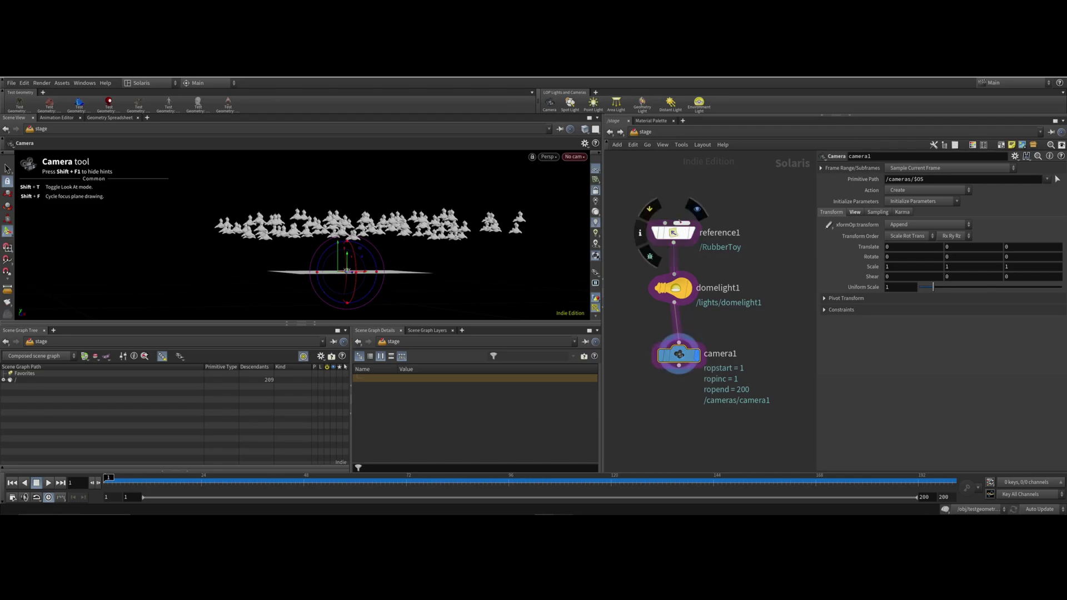
# Step: Look through /cameras/camera1 in the viewport with the view locked to the camera
pyautogui.click(575, 156)
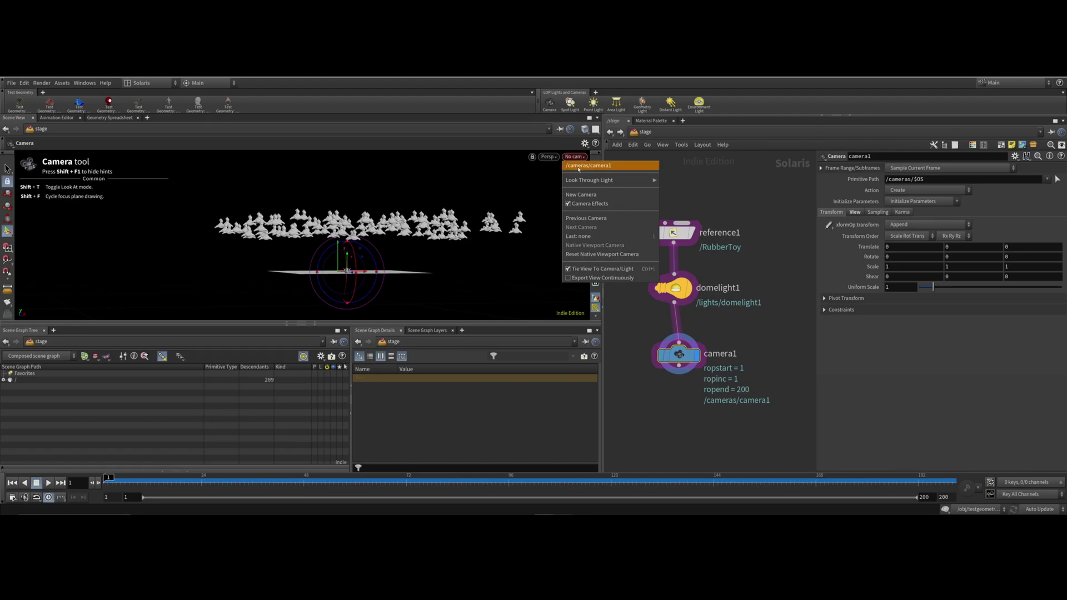
pyautogui.click(585, 168)
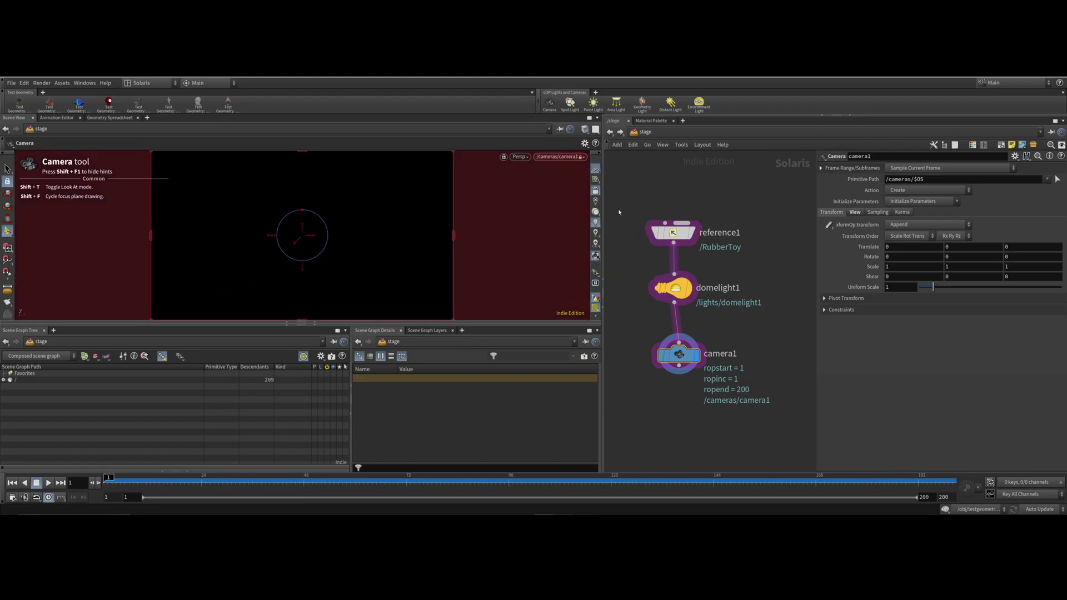
pyautogui.click(595, 191)
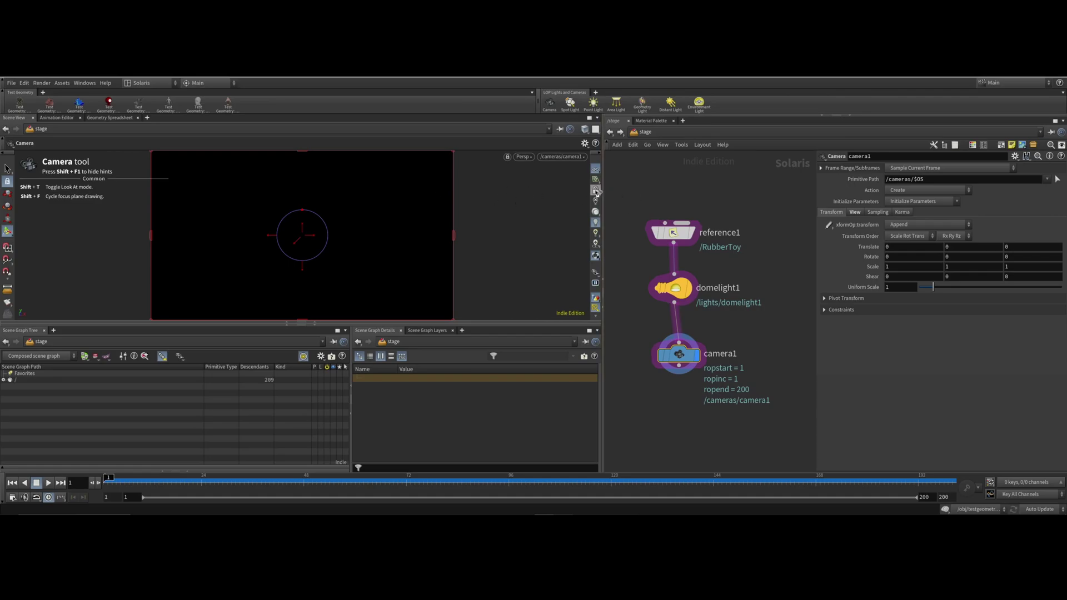
pyautogui.click(595, 191)
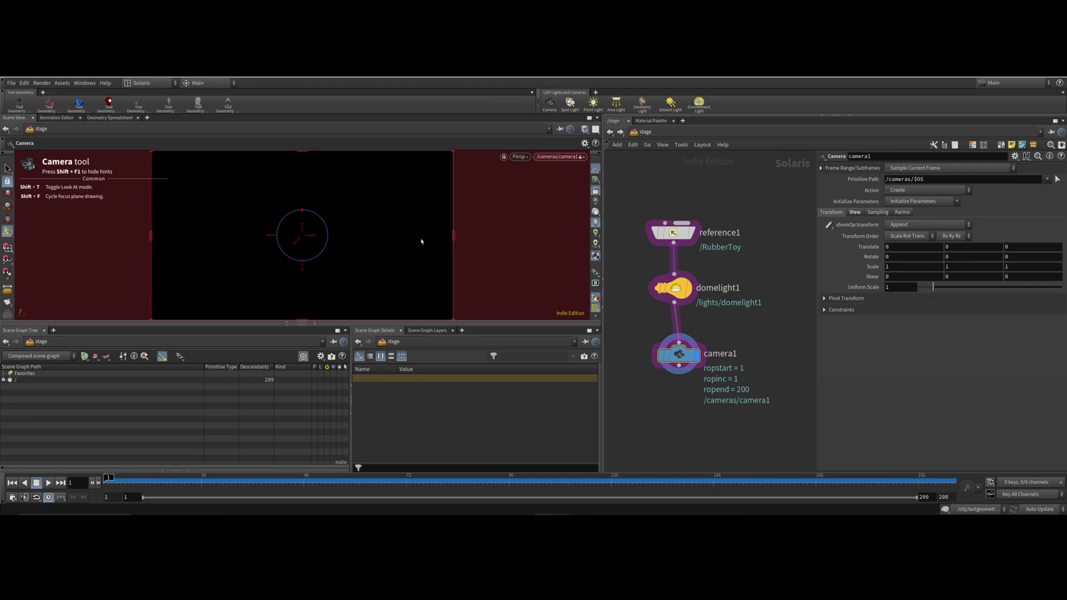
# Step: Frame the falling toys and ground plane through camera1, at about -58, 8, 54 rotated about -4, -48, 0, and align its node under domelight1
pyautogui.press('h')
pyautogui.scroll(-5, 303, 253)
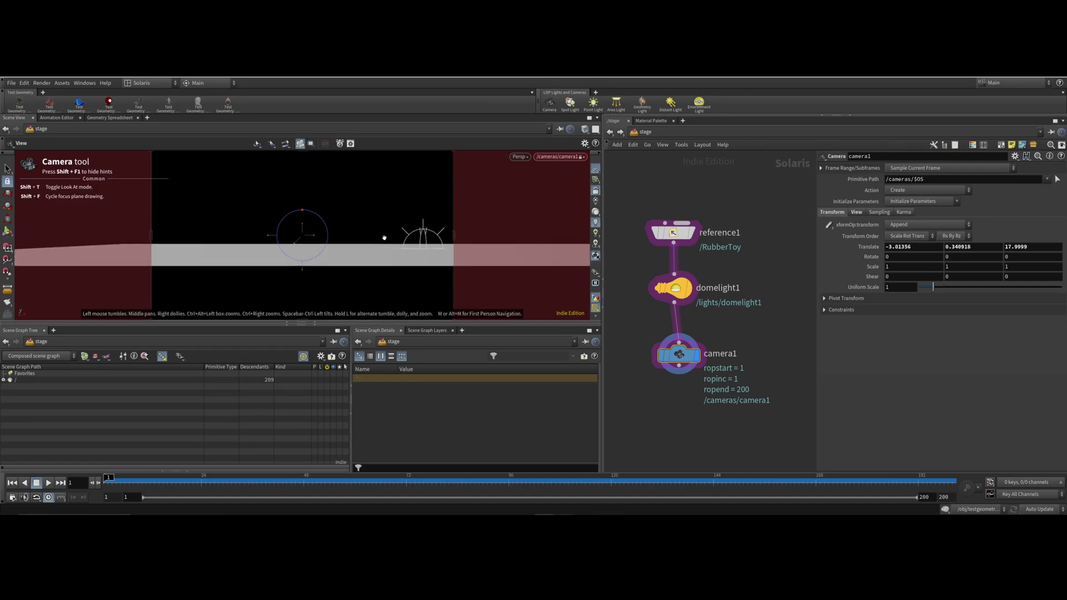
pyautogui.moveTo(304, 253); pyautogui.dragTo(327, 219)
pyautogui.scroll(5, 295, 227)
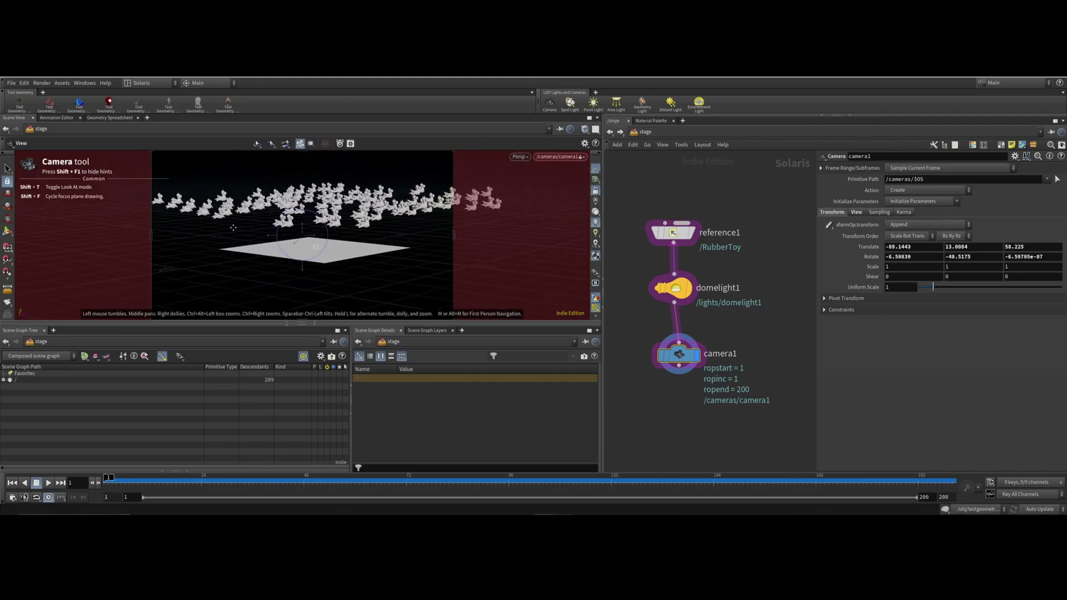
pyautogui.moveTo(262, 234); pyautogui.dragTo(265, 228)
pyautogui.moveTo(264, 228); pyautogui.dragTo(287, 221, button='middle')
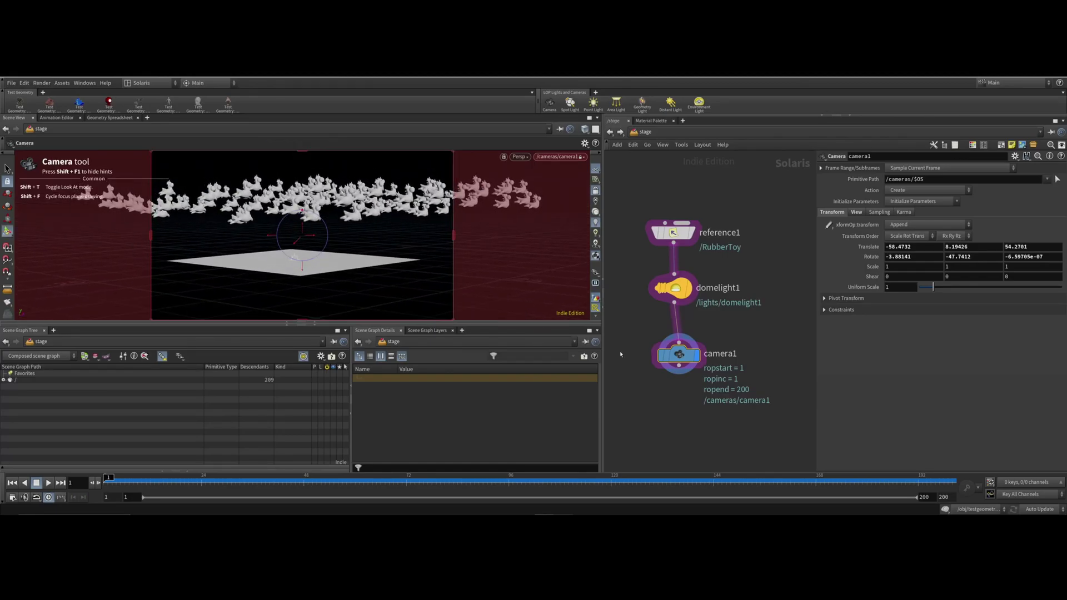
pyautogui.moveTo(679, 355); pyautogui.dragTo(674, 355)
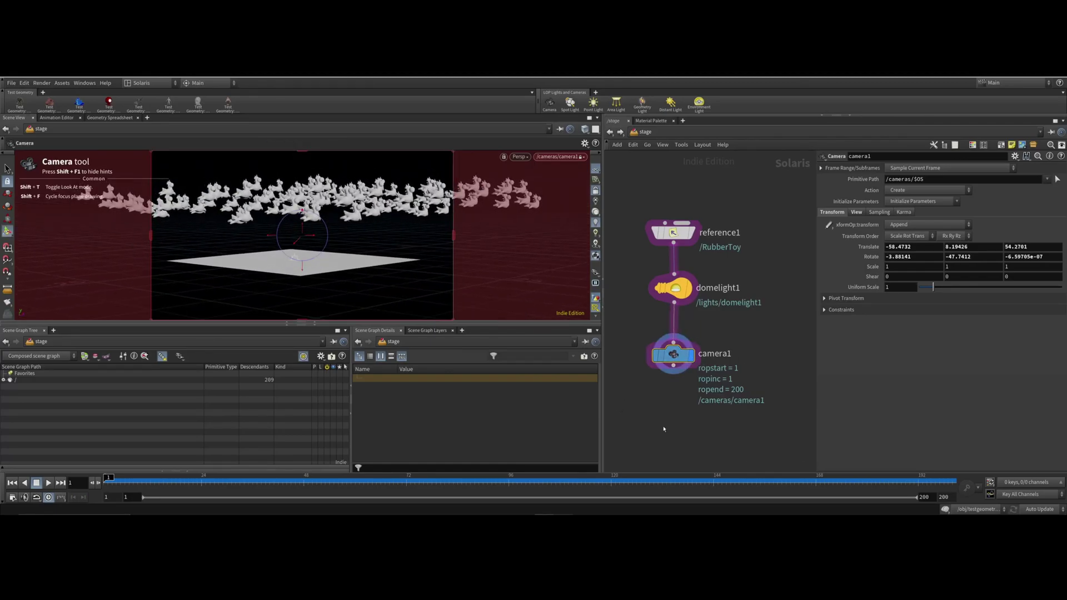
pyautogui.moveTo(664, 429); pyautogui.dragTo(654, 395, button='middle')
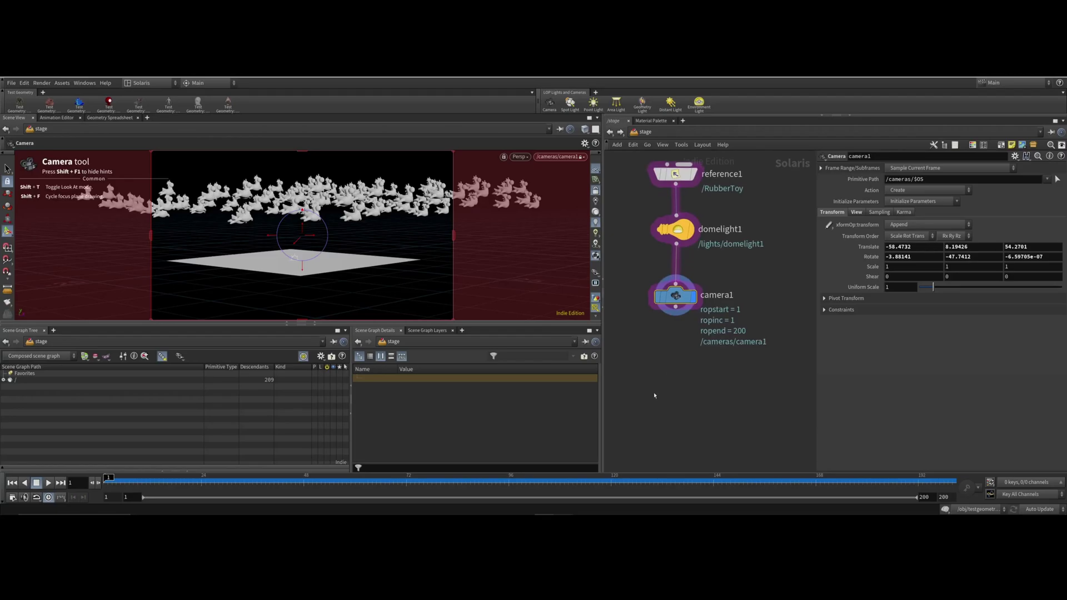
# Step: Place a Karma render setup, with its render settings and USD Render ROP nodes, below camera1
pyautogui.press('Tab')
pyautogui.moveTo(654, 394)
pyautogui.write('kar')
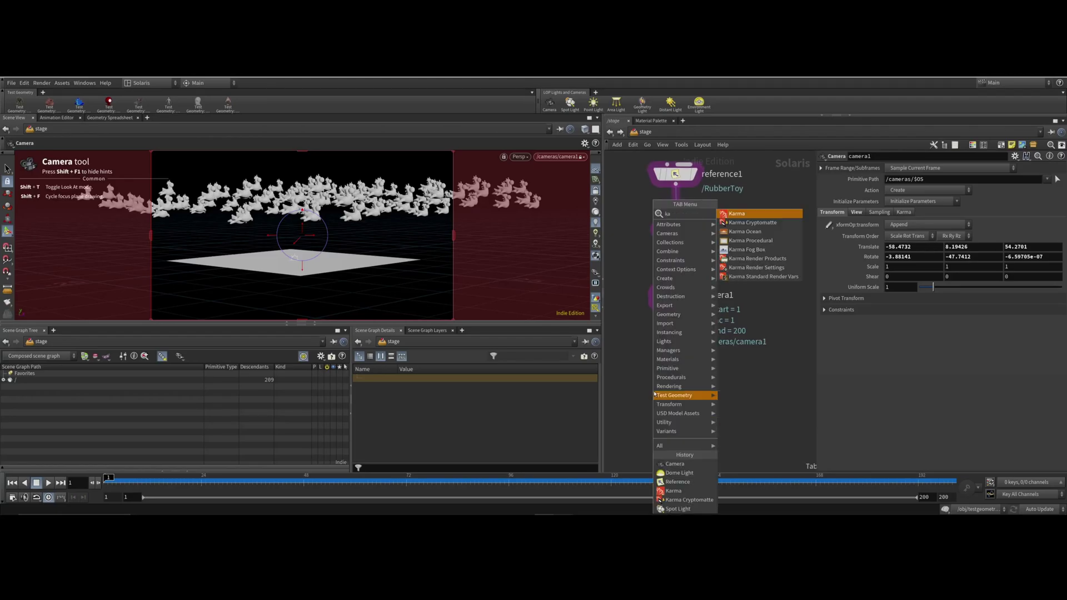
pyautogui.click(739, 217)
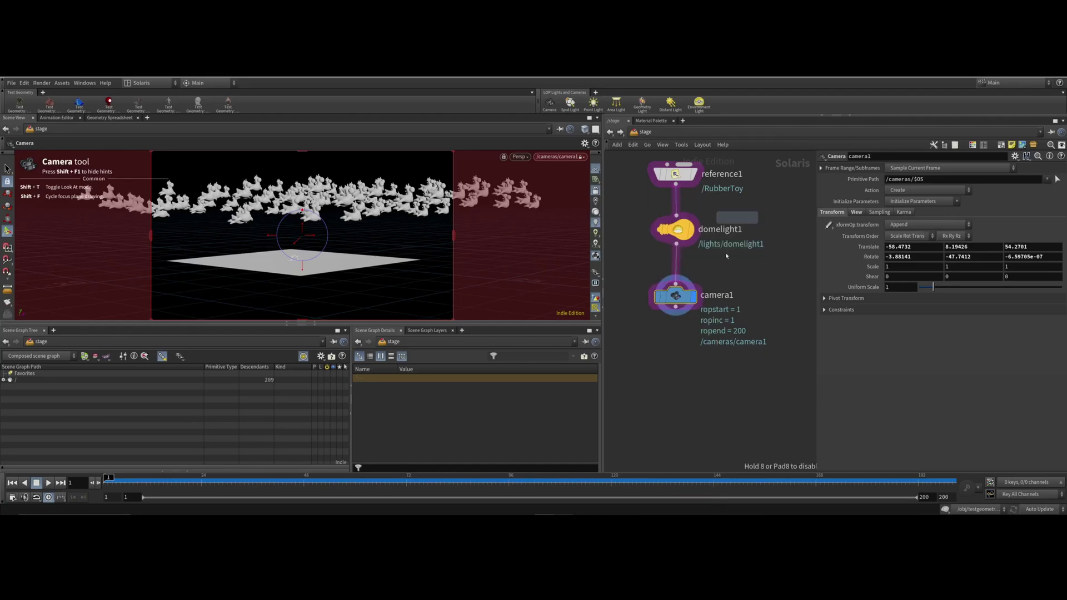
pyautogui.click(679, 387)
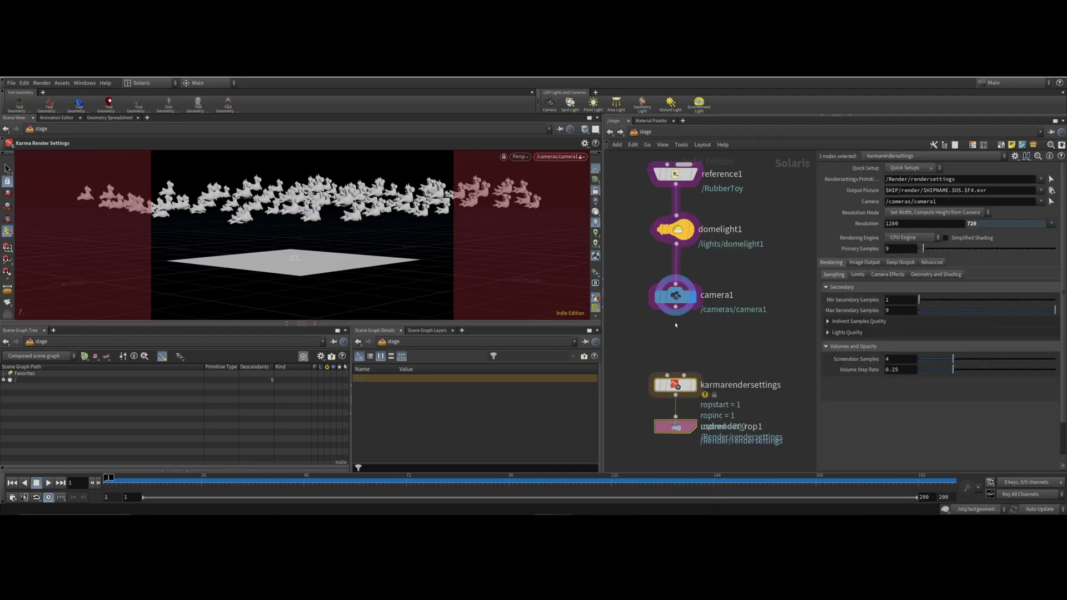
# Step: Check the warning in the unconnected karmarendersettings node's info and wire camera1 into its first input
pyautogui.moveTo(676, 314); pyautogui.dragTo(667, 375)
pyautogui.hotkey('ctrl', 'z')
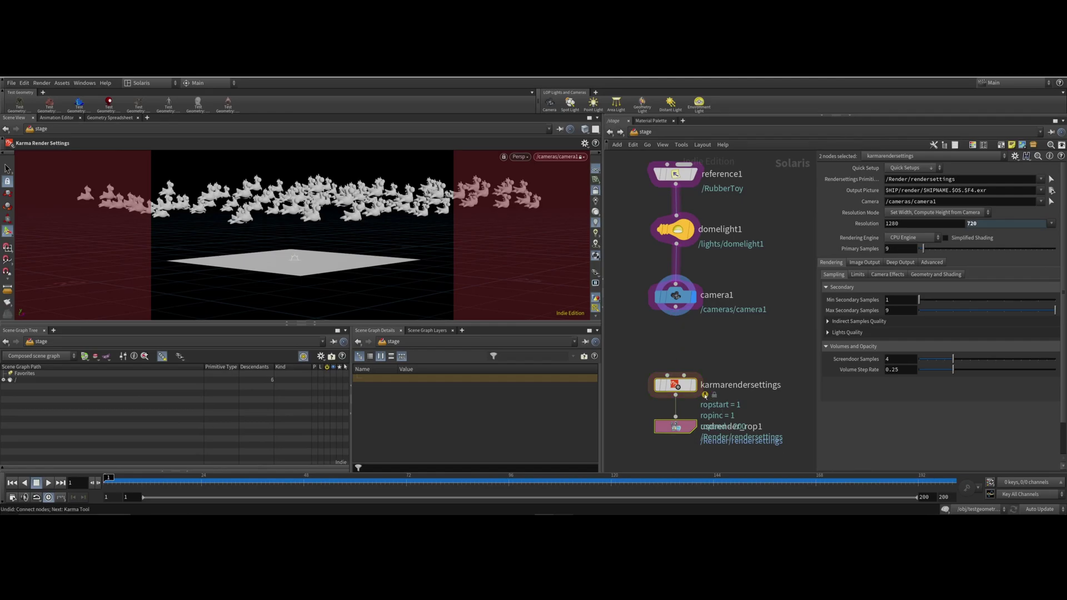
pyautogui.middleClick(676, 384)
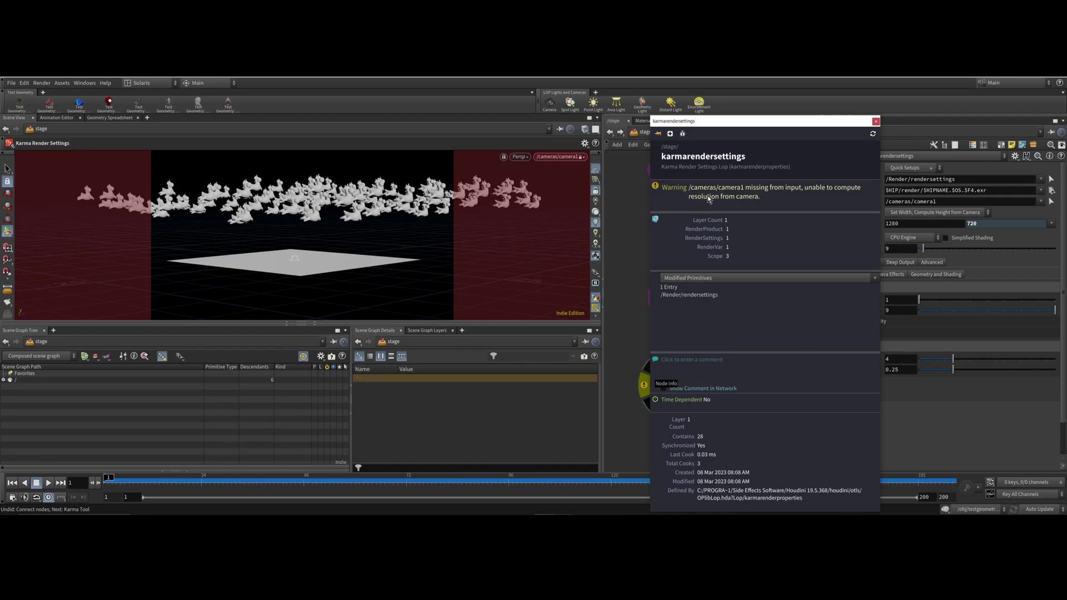
pyautogui.click(876, 120)
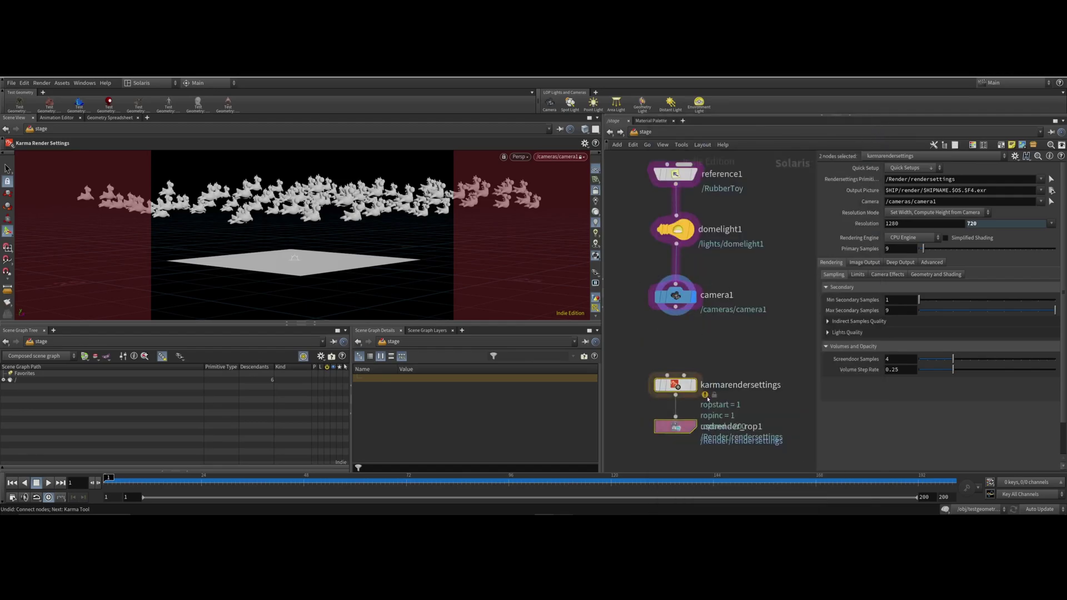
pyautogui.moveTo(675, 314); pyautogui.dragTo(689, 386)
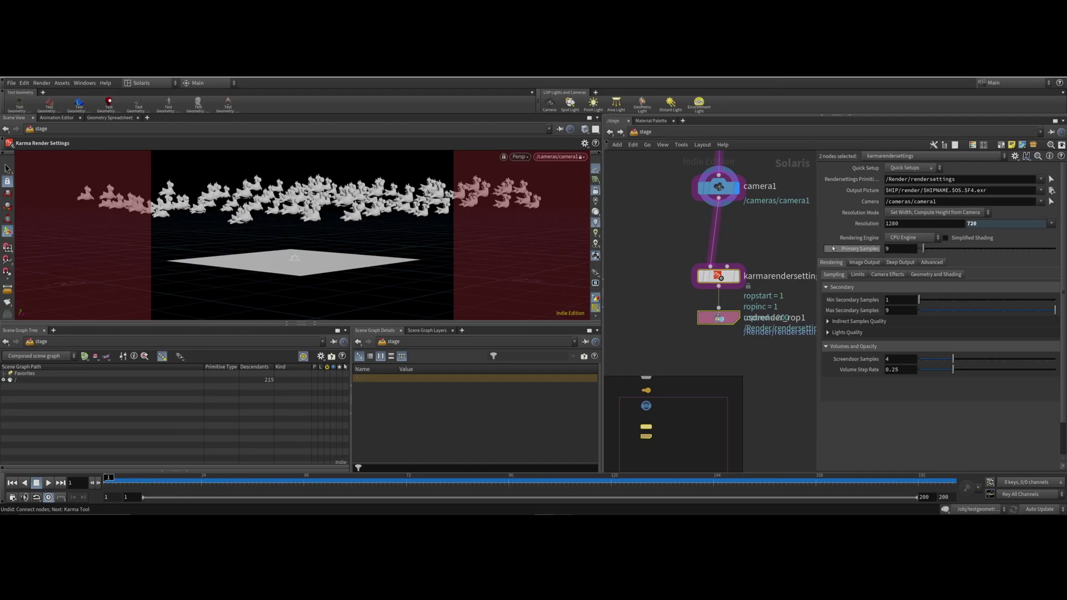
# Step: Browse for karmarendersettings' output picture location and create a new folder named render inside F:/CACHE_Delete
pyautogui.click(719, 278)
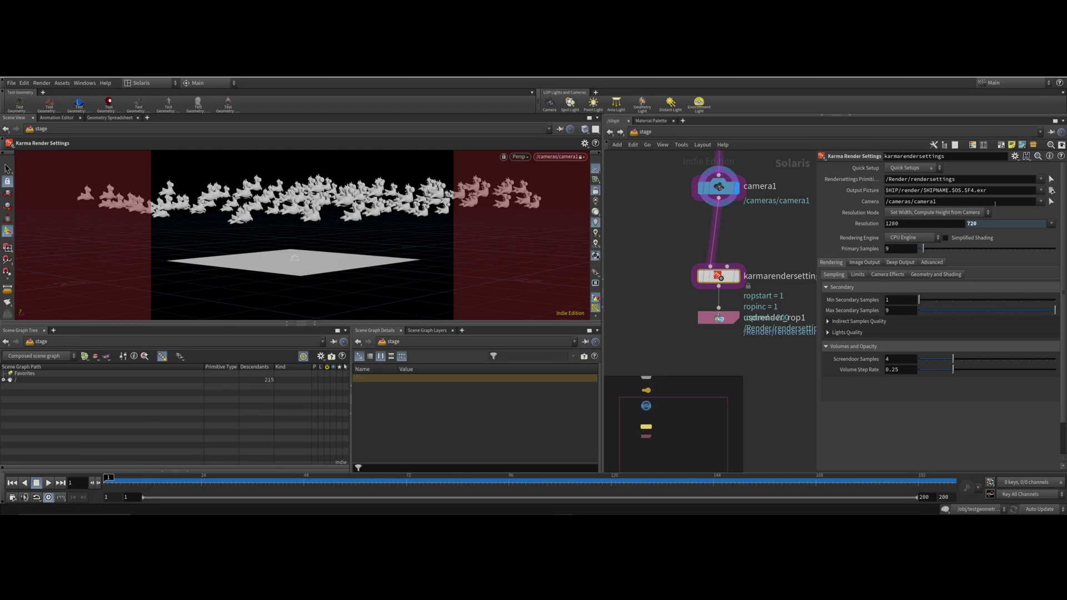
pyautogui.click(965, 190)
pyautogui.moveTo(964, 190); pyautogui.dragTo(974, 190)
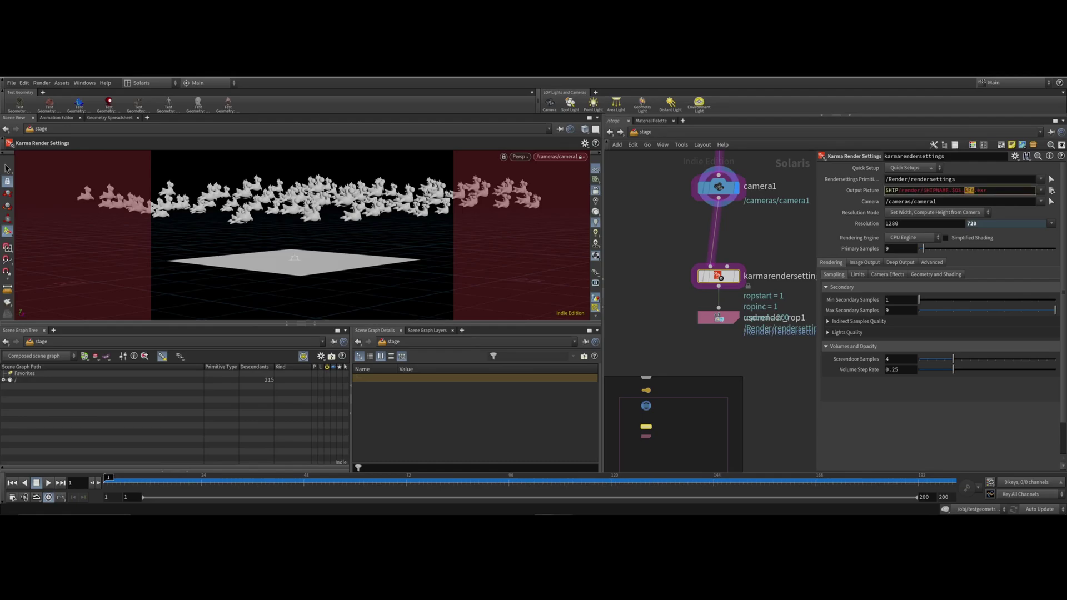
pyautogui.rightClick(940, 190)
pyautogui.click(1051, 191)
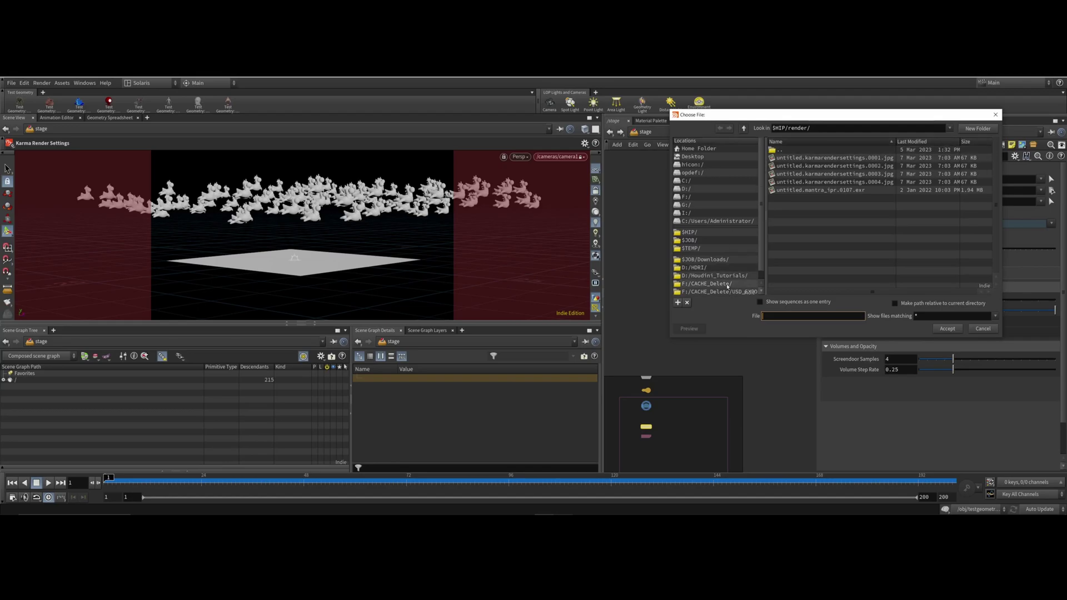
pyautogui.click(727, 285)
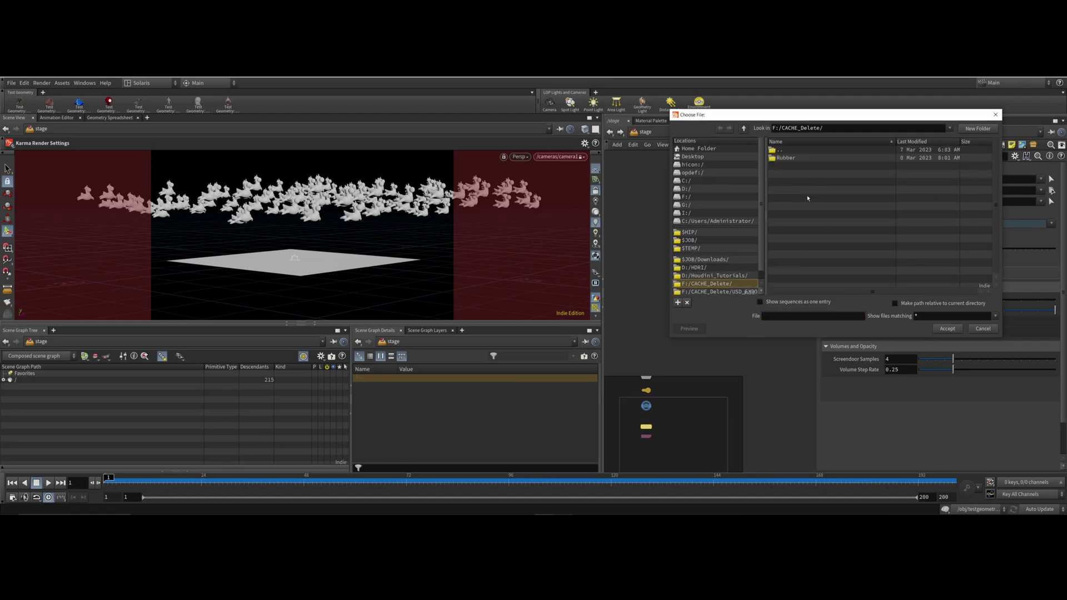
pyautogui.click(967, 128)
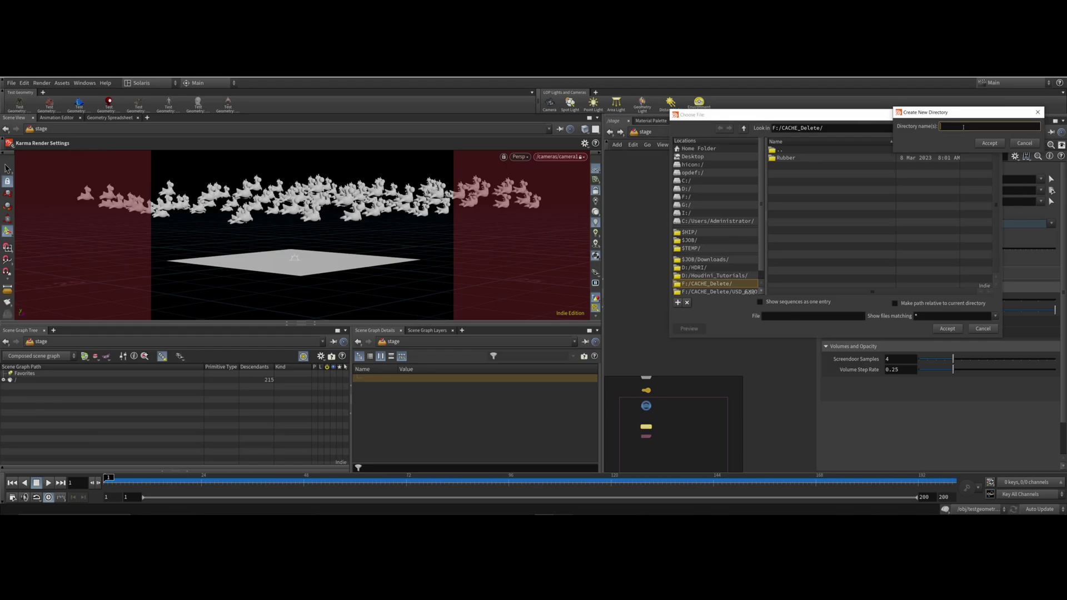
pyautogui.write('render')
pyautogui.press('Return')
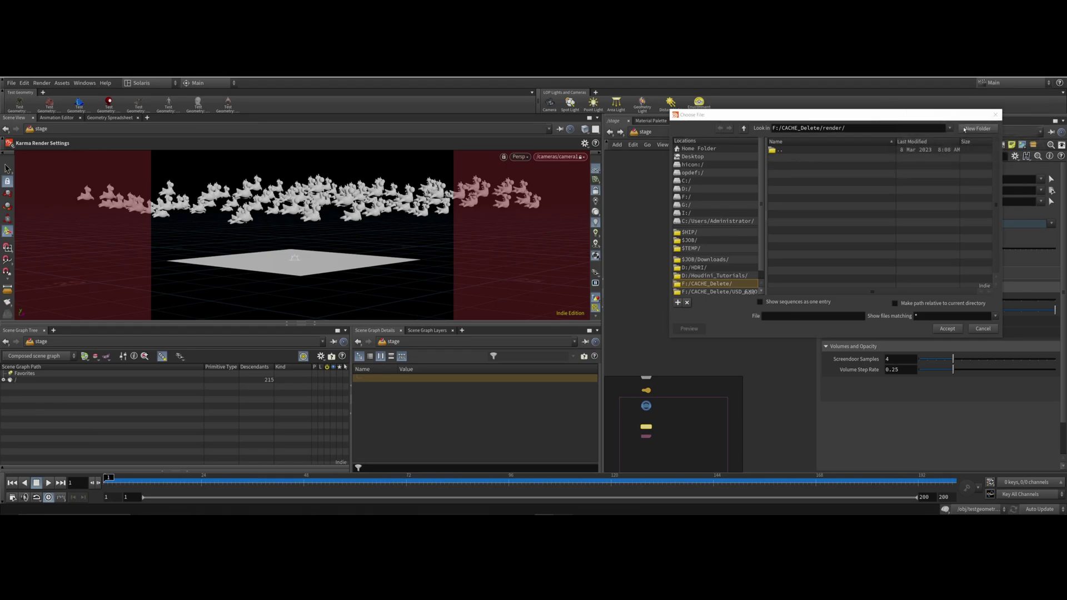
# Step: Name the output picture toy_$F4.png in the render folder and accept the path
pyautogui.click(811, 317)
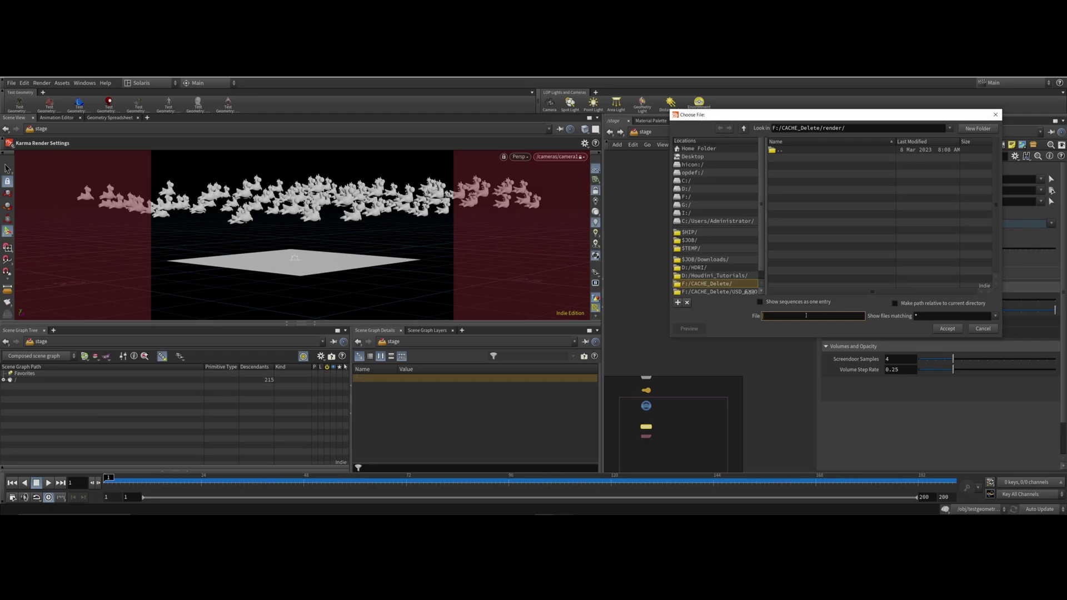
pyautogui.write('toy_$F4')
pyautogui.click(773, 315)
pyautogui.write('.png')
pyautogui.click(947, 328)
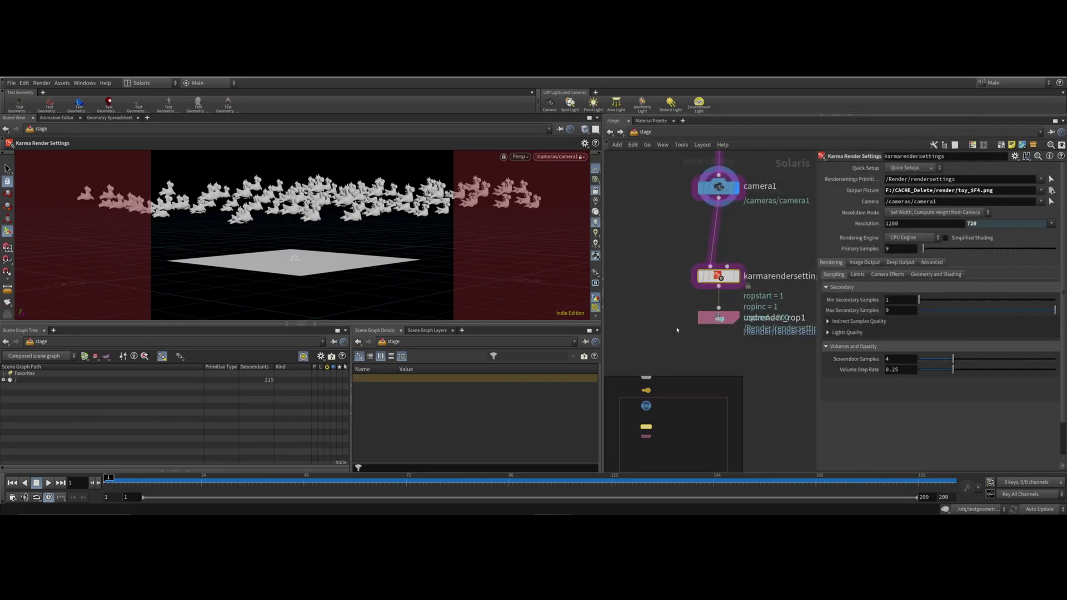
# Step: Move usdrender_rop1 further below karmarendersettings and review the rendering engine choices, keeping CPU Engine
pyautogui.moveTo(723, 318); pyautogui.dragTo(719, 223, button='middle')
pyautogui.moveTo(719, 222); pyautogui.dragTo(720, 286)
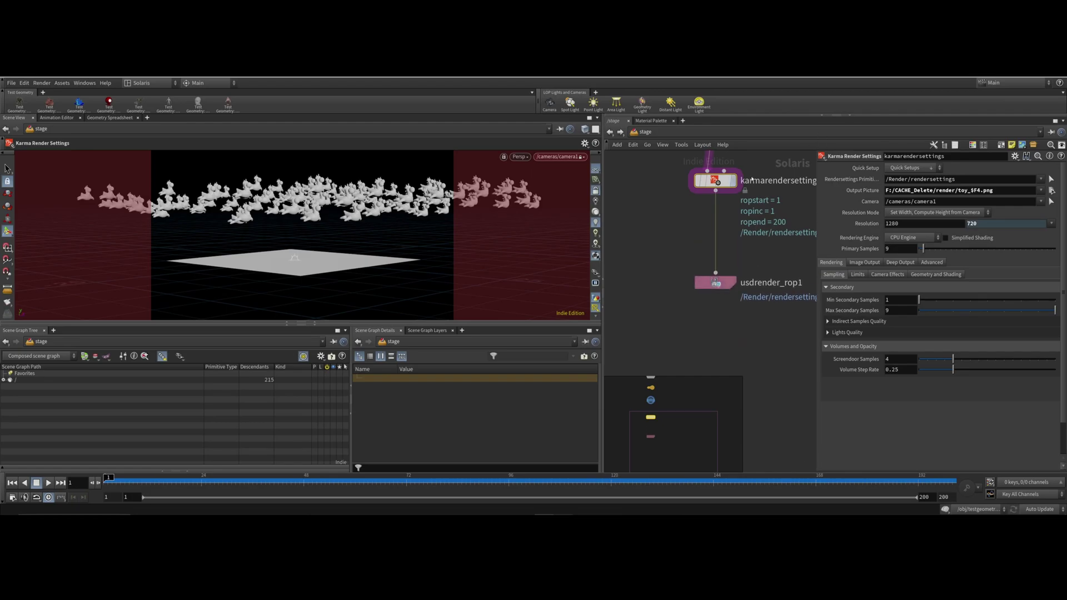
pyautogui.click(917, 238)
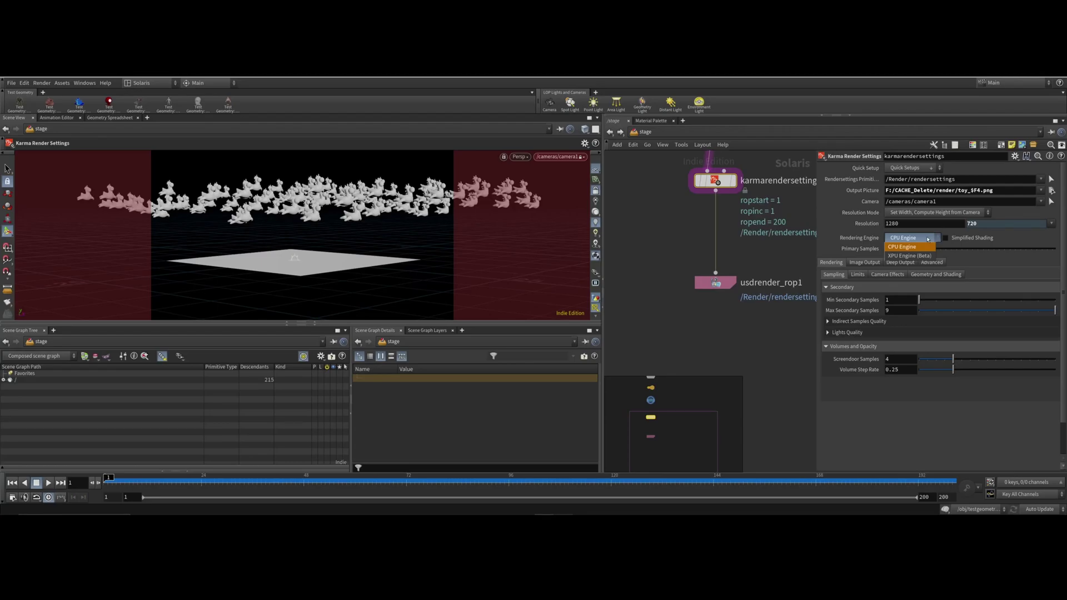
pyautogui.click(927, 239)
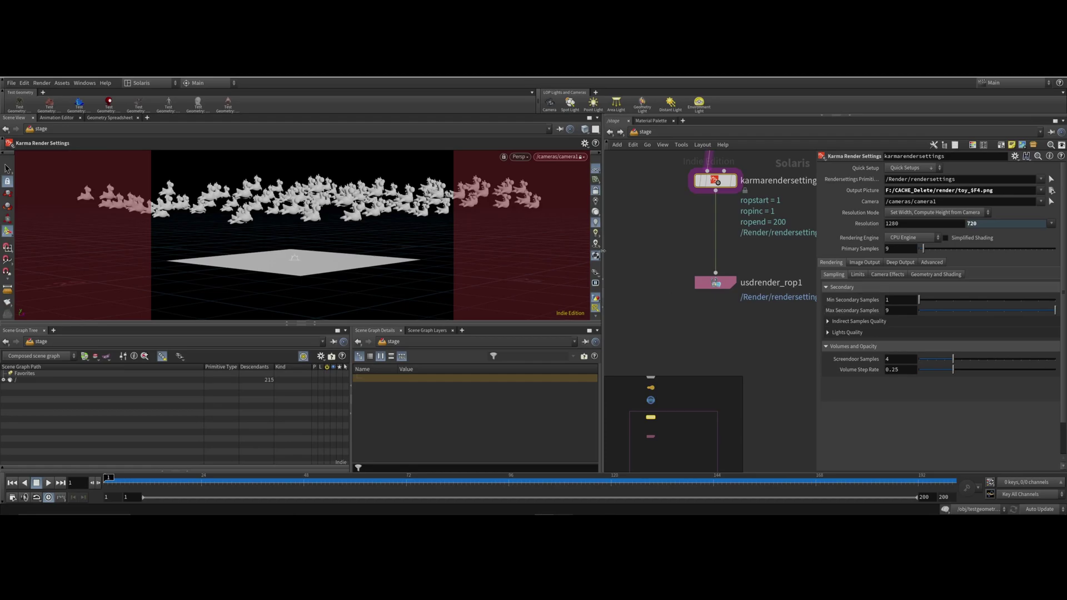
# Step: Set usdrender_rop1's valid frame range to Render Specific Frame Range and start rendering to disk
pyautogui.click(706, 297)
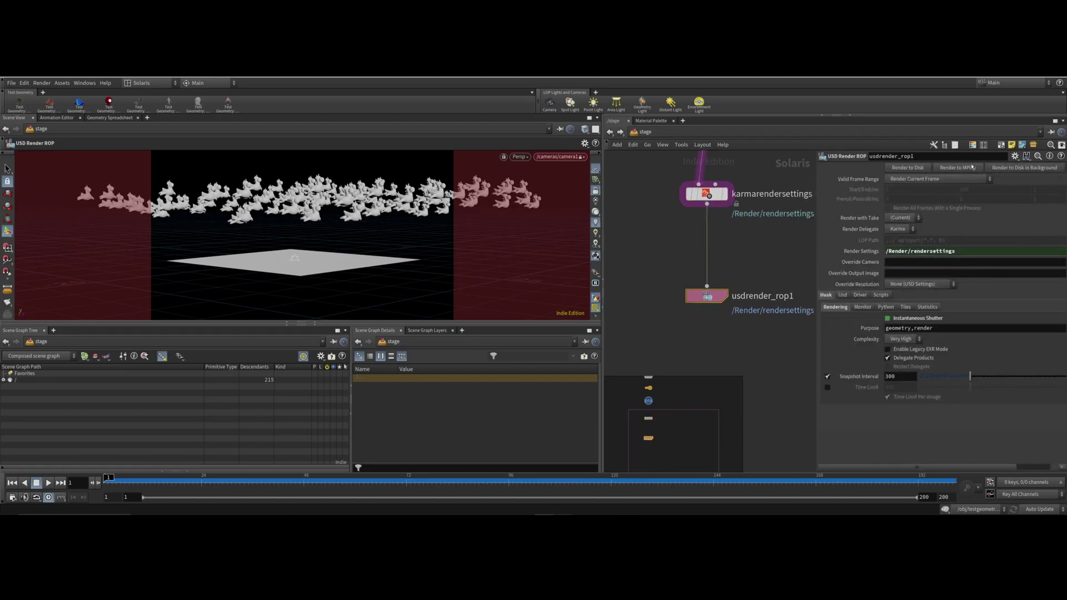
pyautogui.click(911, 179)
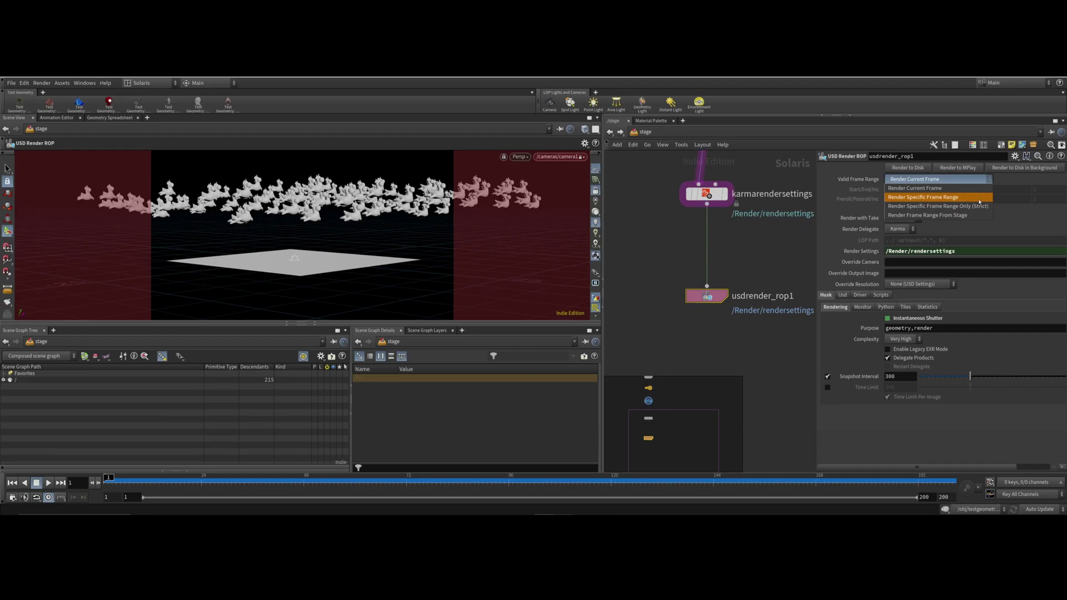
pyautogui.click(918, 198)
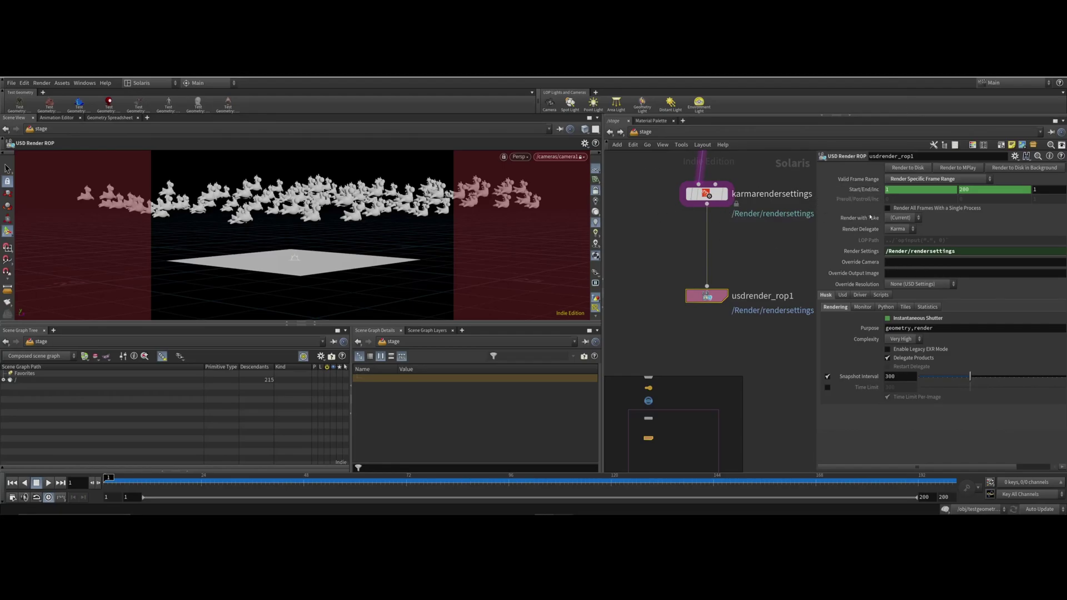
pyautogui.click(922, 168)
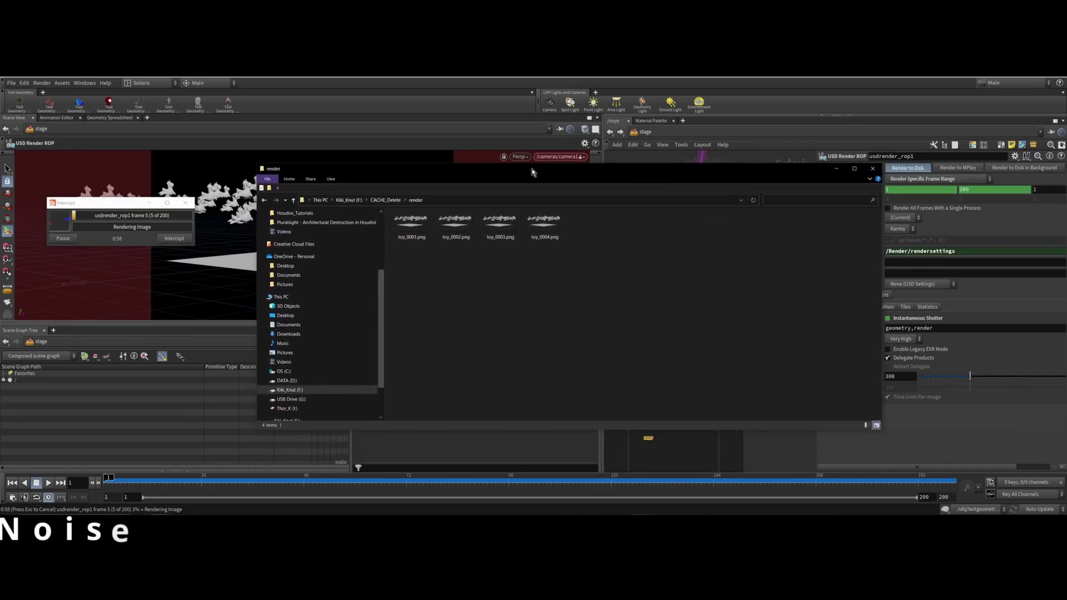
# Step: Check the rendered PNG frames of the render folder in File Explorer and interrupt the running render
pyautogui.moveTo(525, 163); pyautogui.dragTo(523, 162)
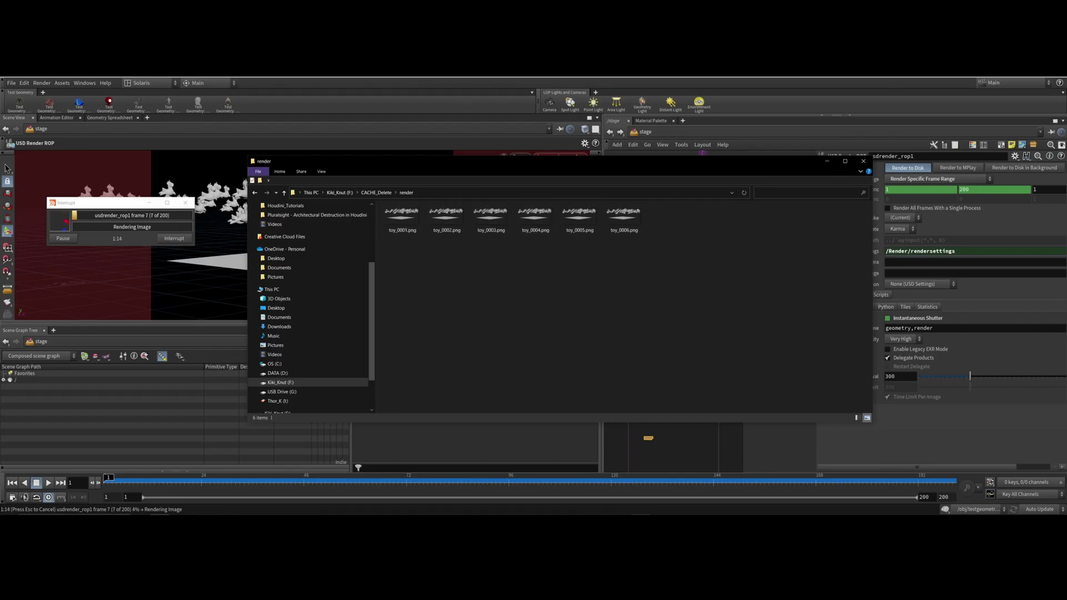
pyautogui.click(180, 240)
pyautogui.click(174, 238)
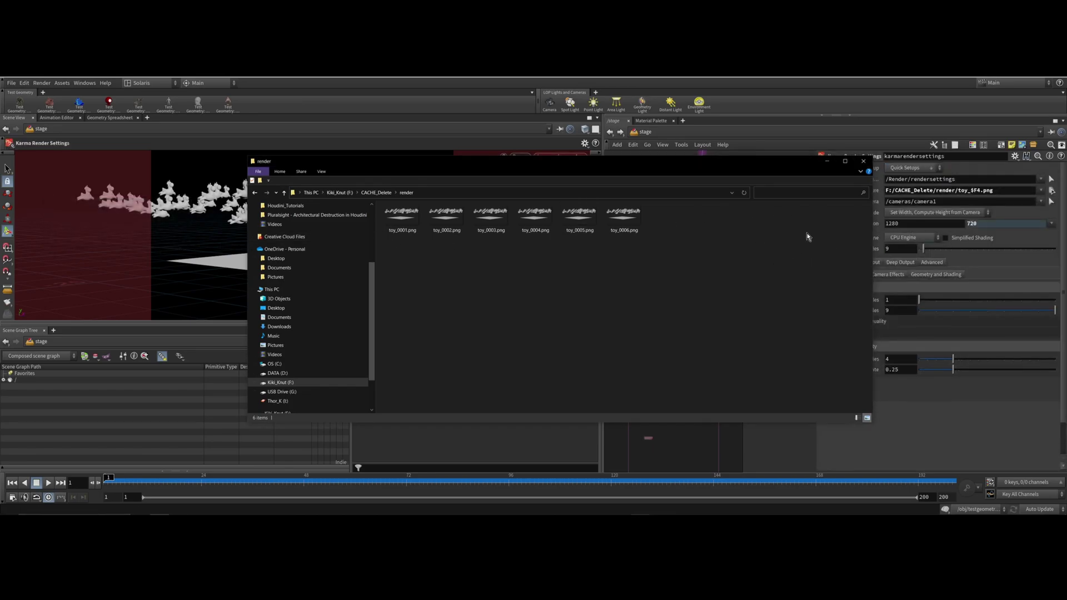